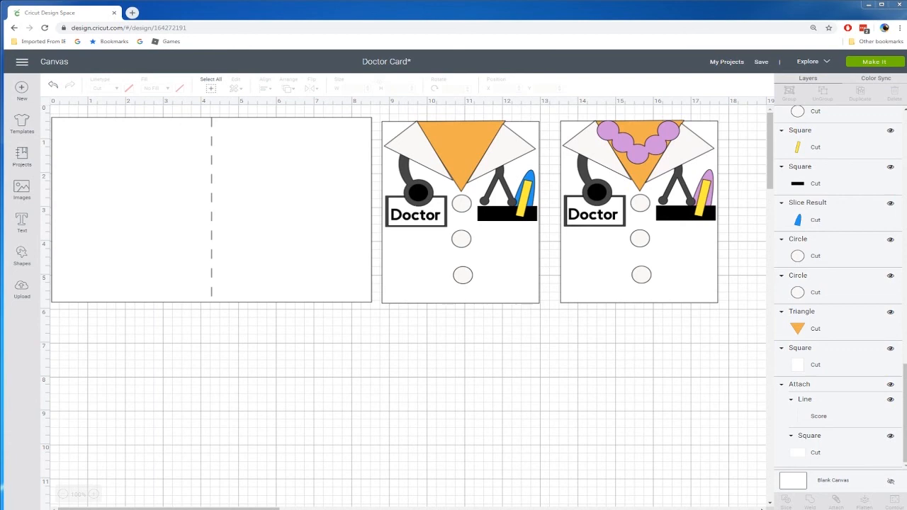
Start a new blank project and open the saved projects
{"action": "left_click", "coordinate": [22, 91]}
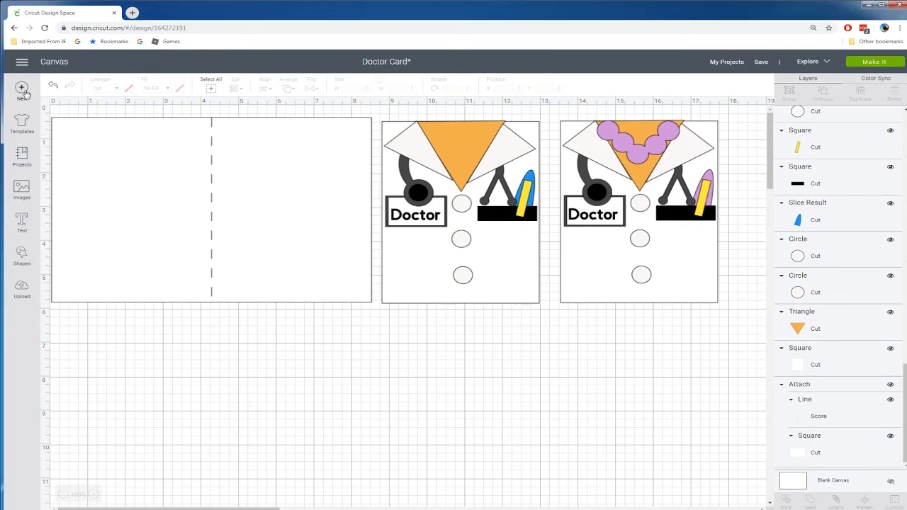
{"action": "left_click", "coordinate": [461, 76]}
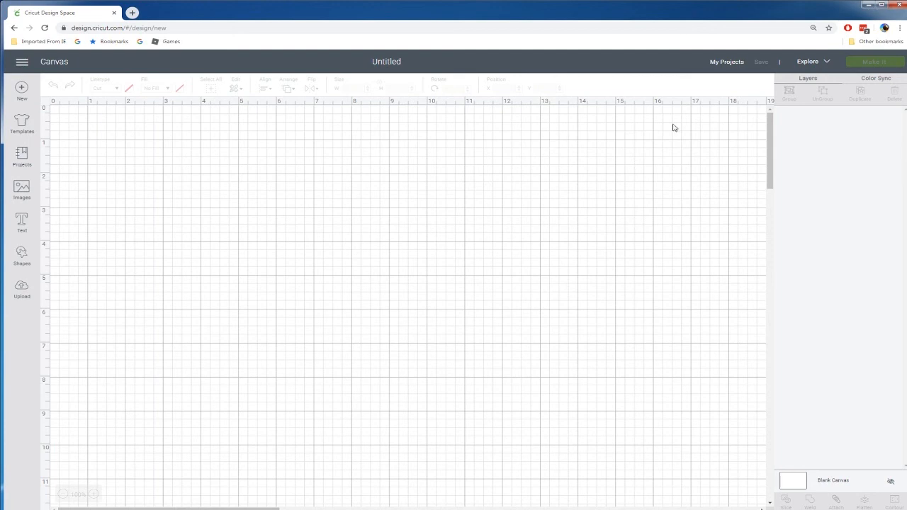
{"action": "left_click", "coordinate": [736, 62]}
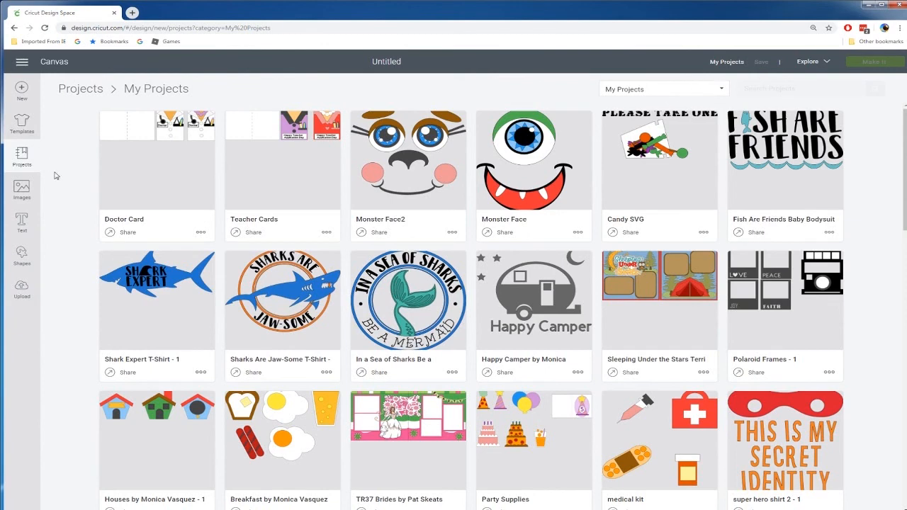
Search the image library for "Blank Card" and browse the results for folded cards
{"action": "left_click", "coordinate": [28, 195]}
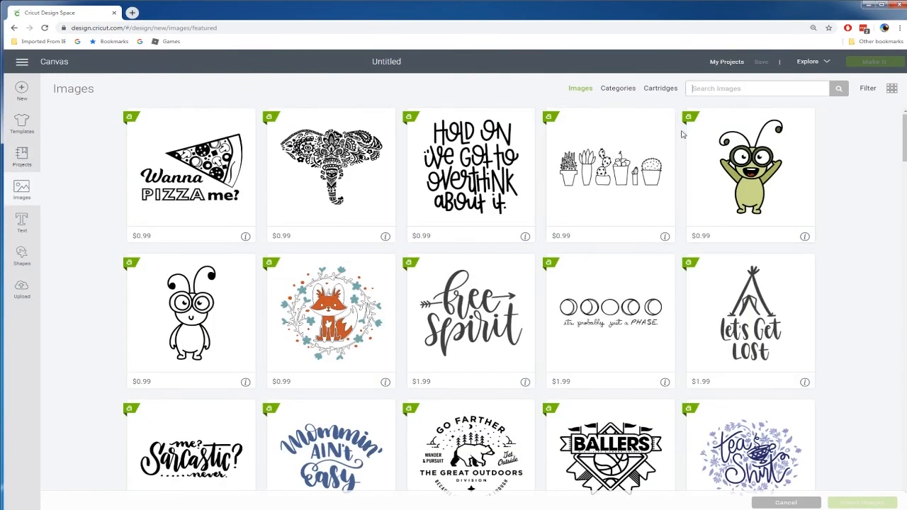
{"action": "type", "text": "Blank Card"}
{"action": "key", "text": "Return"}
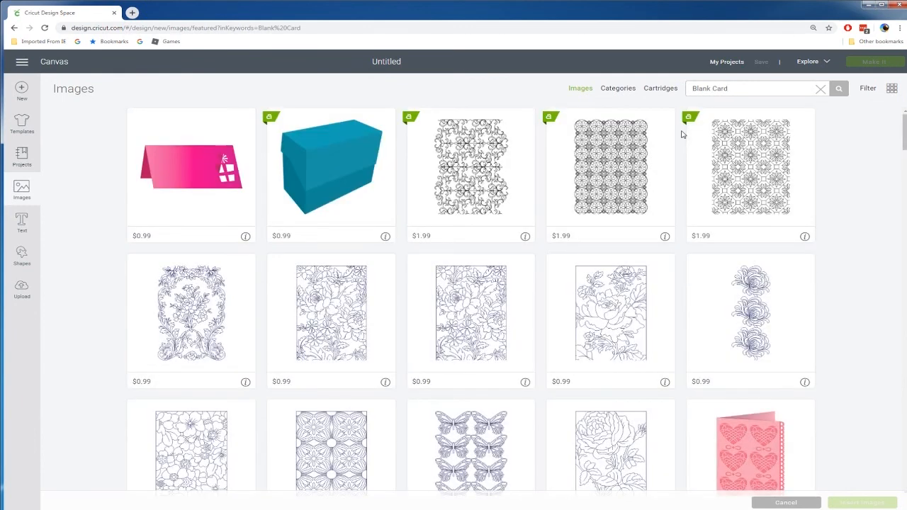
{"action": "scroll", "coordinate": [367, 154], "scroll_direction": "down", "scroll_amount": 3}
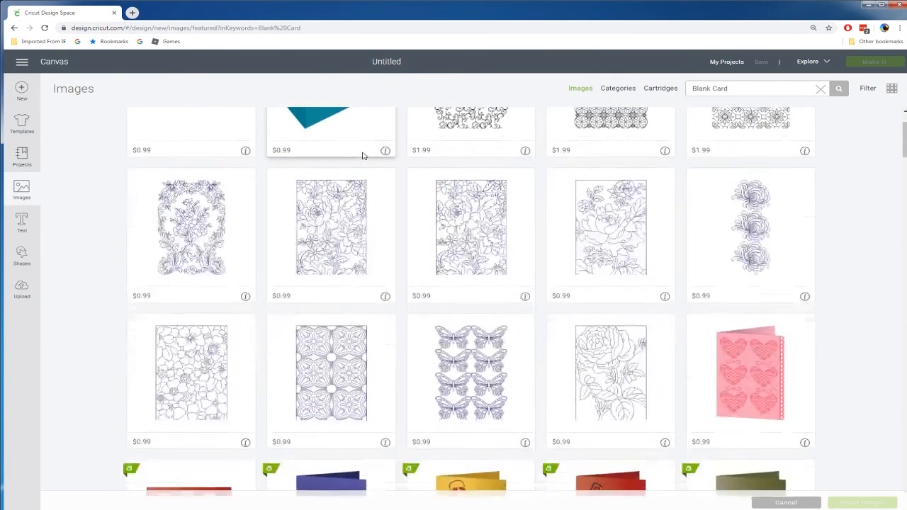
{"action": "scroll", "coordinate": [363, 154], "scroll_direction": "down", "scroll_amount": 1}
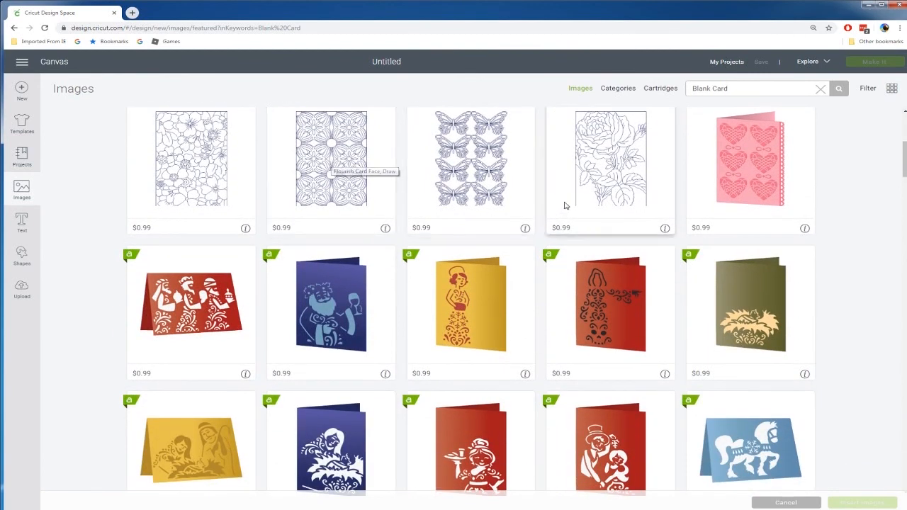
Insert the red card with the pointing hooded figure and the gold card with the woman onto the canvas
{"action": "left_click", "coordinate": [587, 292]}
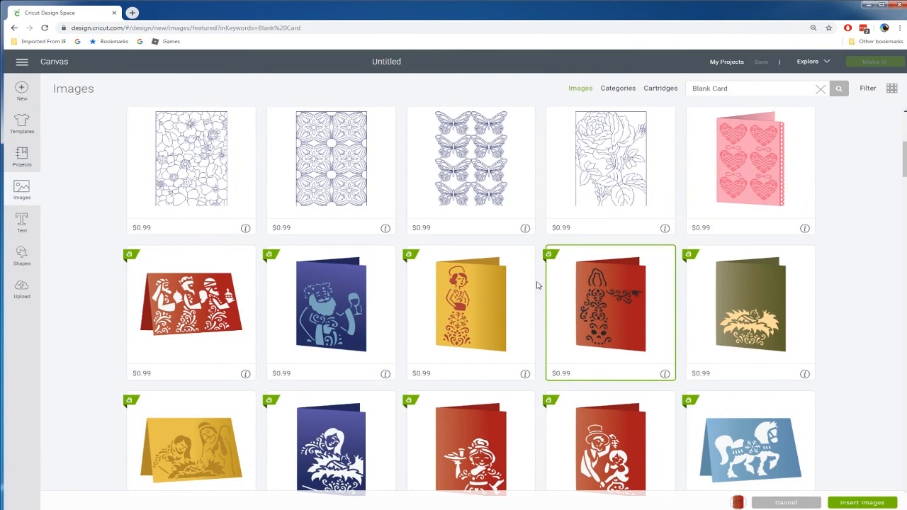
{"action": "left_click", "coordinate": [475, 293]}
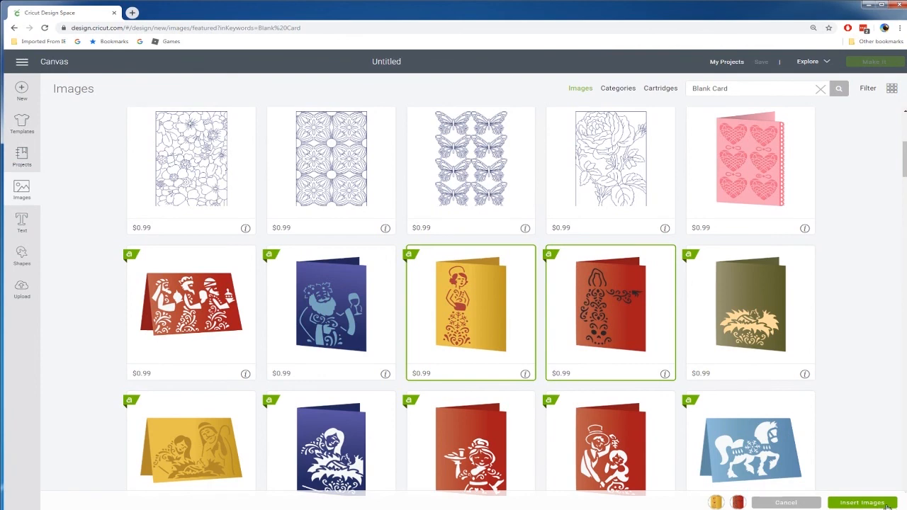
{"action": "left_click", "coordinate": [862, 502]}
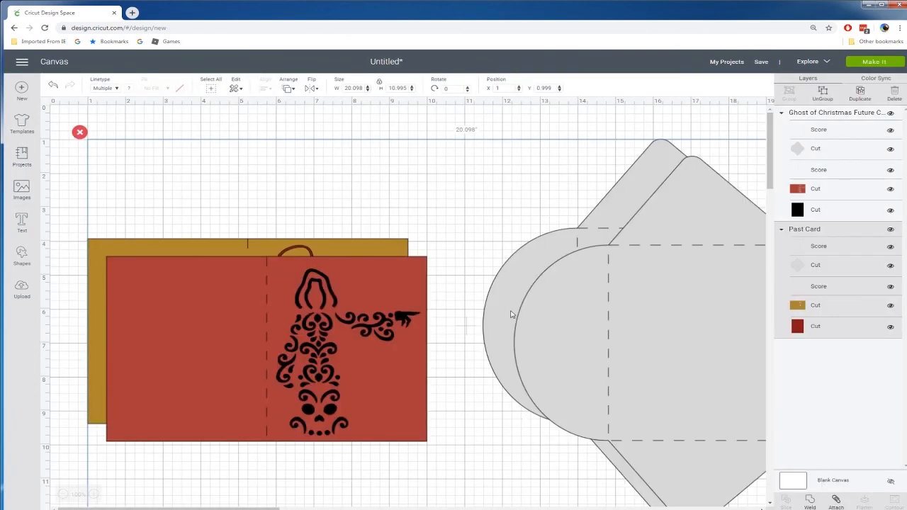
Delete the red Ghost of Christmas Future card set and move the remaining gold card set up to the canvas's upper edge
{"action": "left_click", "coordinate": [430, 245]}
{"action": "left_click", "coordinate": [387, 293]}
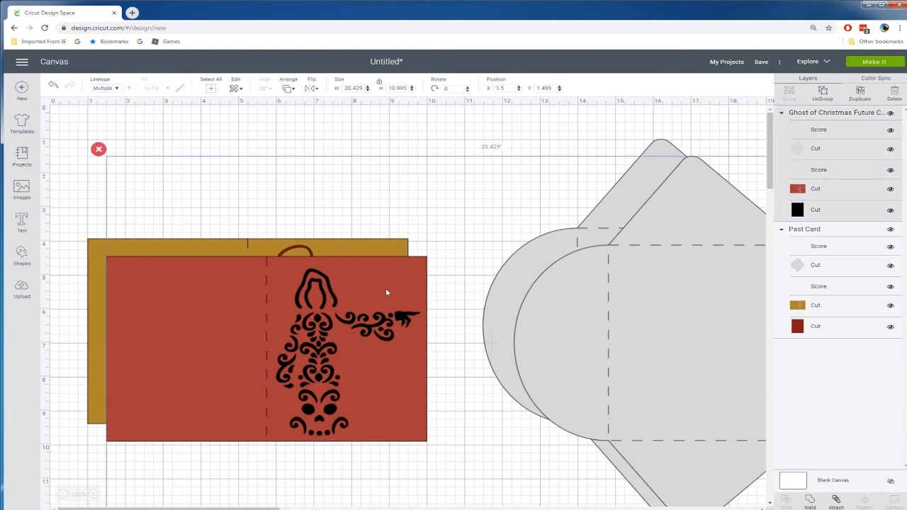
{"action": "key", "text": "Delete"}
{"action": "left_click_drag", "start_coordinate": [313, 305], "coordinate": [299, 255]}
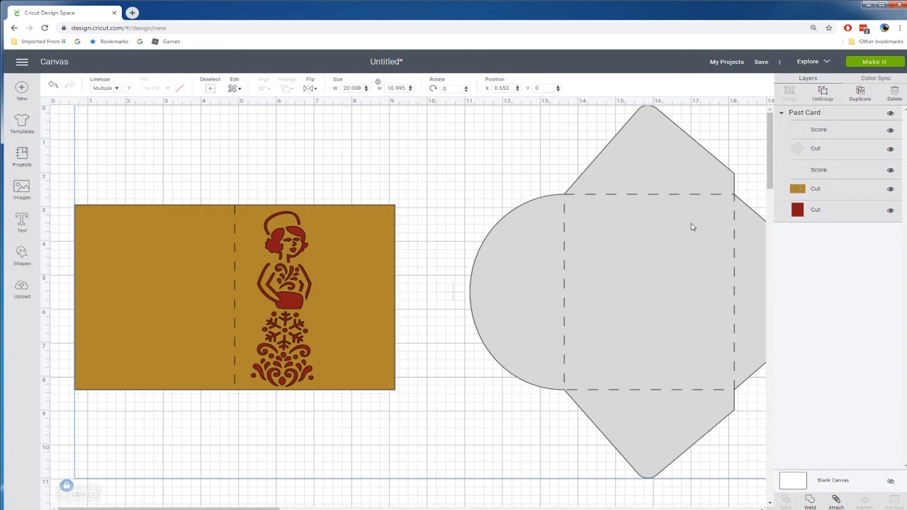
Ungroup the Past Card set and delete its grey envelope
{"action": "right_click", "coordinate": [666, 229]}
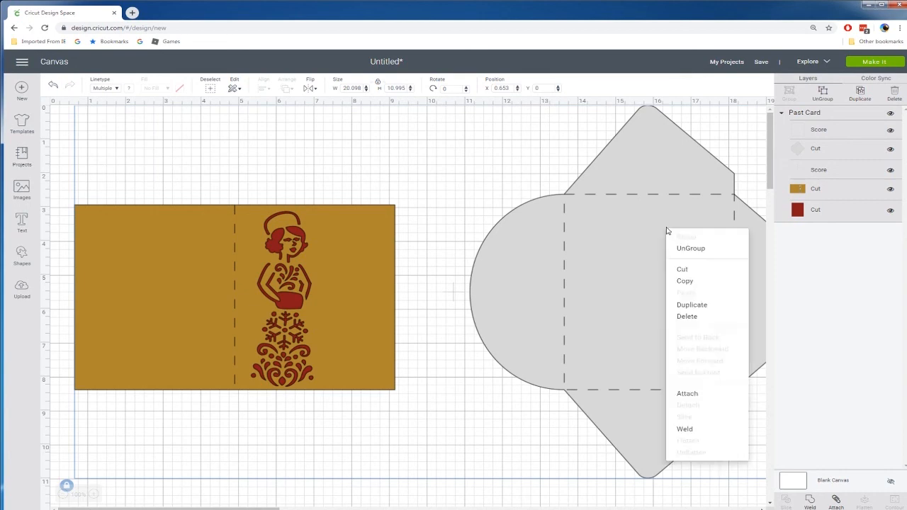
{"action": "left_click", "coordinate": [694, 248]}
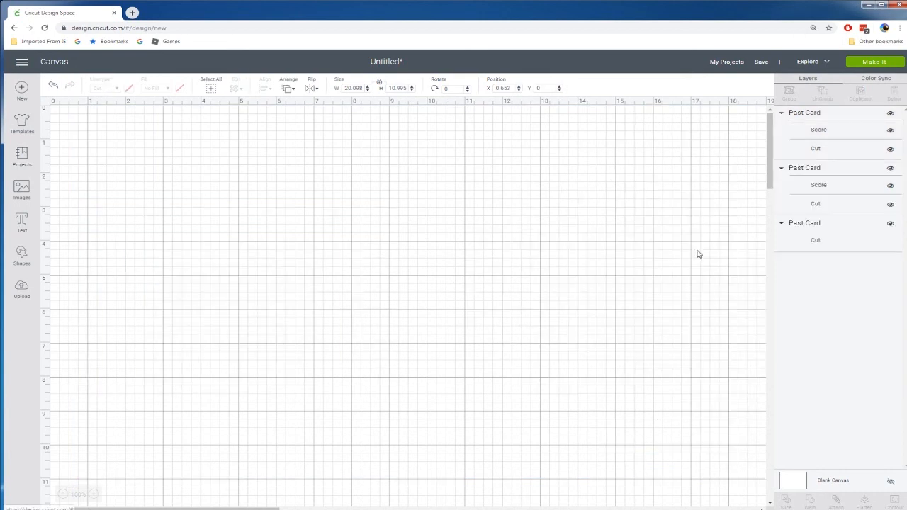
{"action": "left_click", "coordinate": [617, 258]}
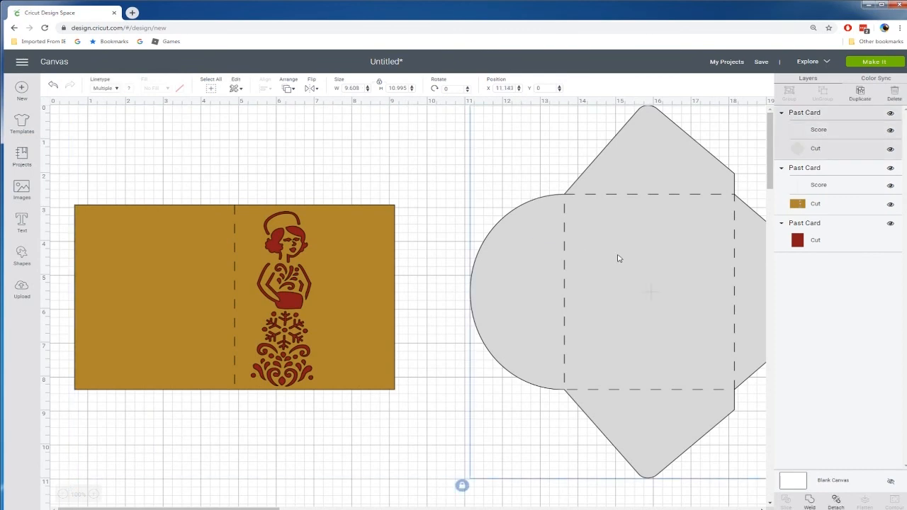
{"action": "key", "text": "Delete"}
Separate the gold card from its red insert, bring the insert to the front, and align it just right of the card
{"action": "left_click_drag", "start_coordinate": [359, 298], "coordinate": [384, 351]}
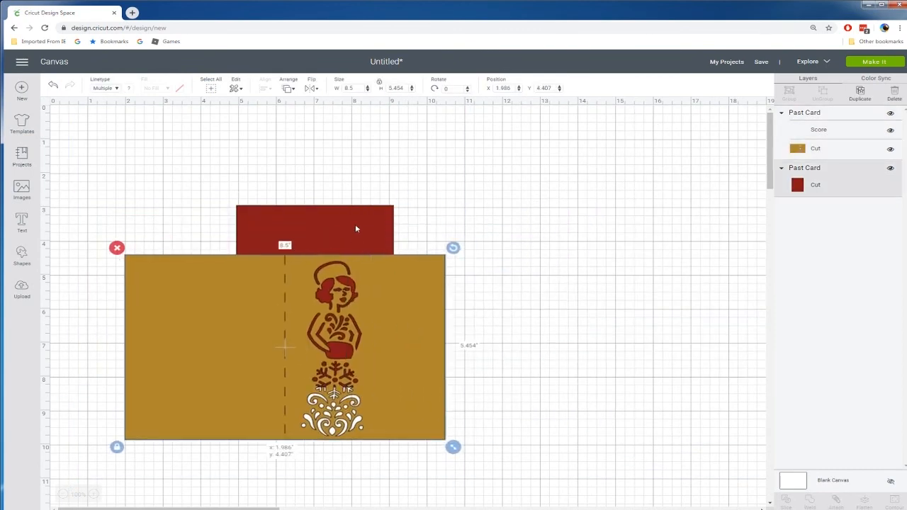
{"action": "left_click_drag", "start_coordinate": [356, 226], "coordinate": [616, 223]}
{"action": "left_click_drag", "start_coordinate": [354, 340], "coordinate": [302, 213]}
{"action": "left_click_drag", "start_coordinate": [570, 280], "coordinate": [585, 273]}
{"action": "right_click", "coordinate": [584, 272]}
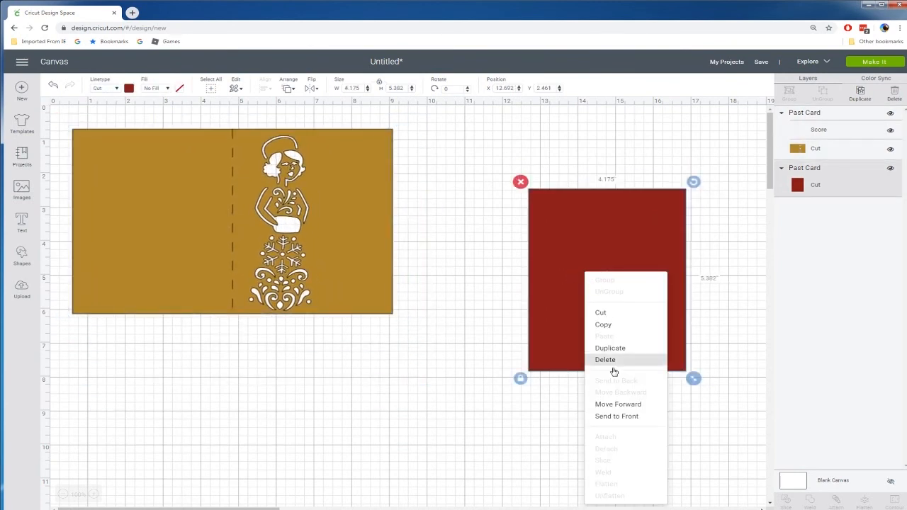
{"action": "left_click", "coordinate": [602, 416]}
{"action": "left_click_drag", "start_coordinate": [624, 262], "coordinate": [503, 208]}
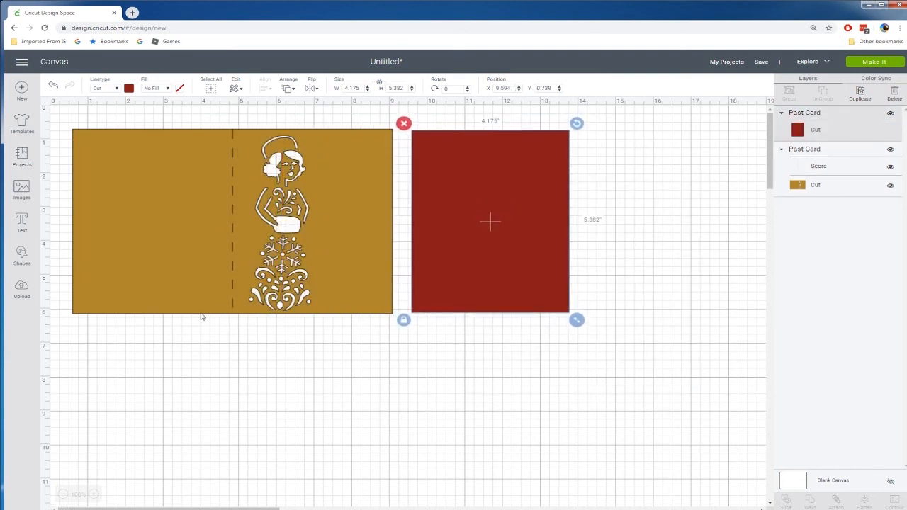
Add a square shape, place it below the gold card and unlock its proportions
{"action": "left_click", "coordinate": [21, 256]}
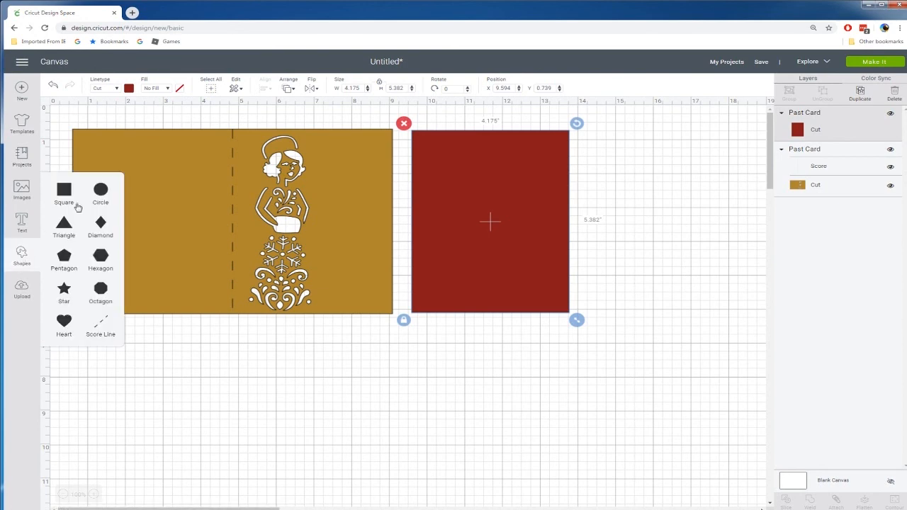
{"action": "left_click", "coordinate": [64, 189]}
{"action": "left_click_drag", "start_coordinate": [211, 218], "coordinate": [226, 409]}
{"action": "left_click", "coordinate": [134, 476]}
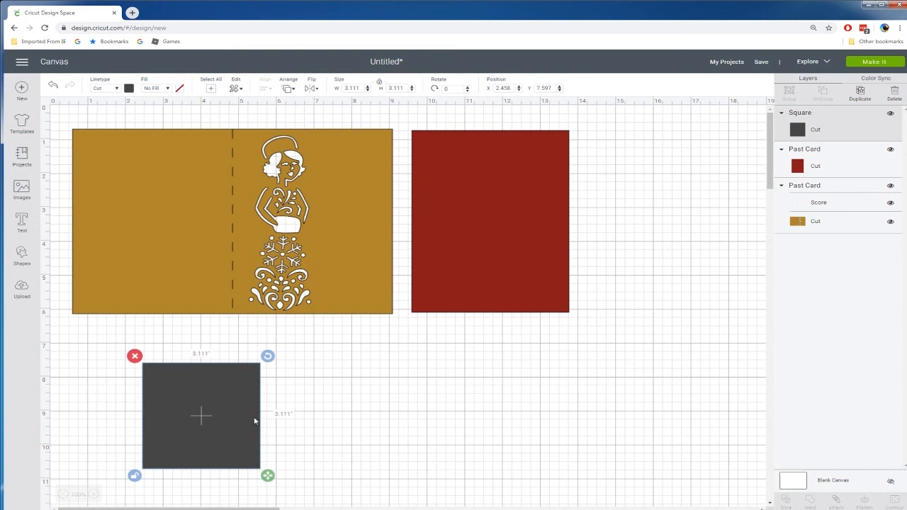
Set the square's width to 8.5 inches to match the gold card
{"action": "left_click", "coordinate": [298, 240]}
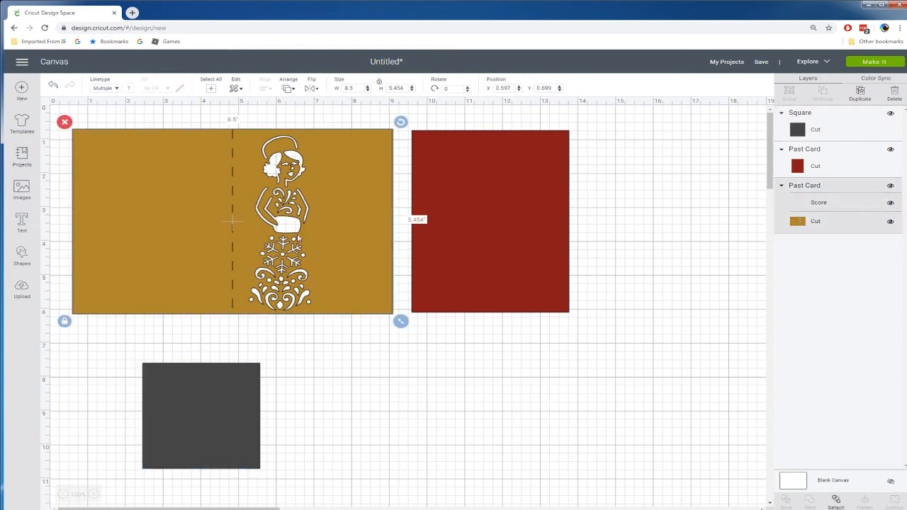
{"action": "left_click", "coordinate": [348, 88]}
{"action": "left_click", "coordinate": [223, 415]}
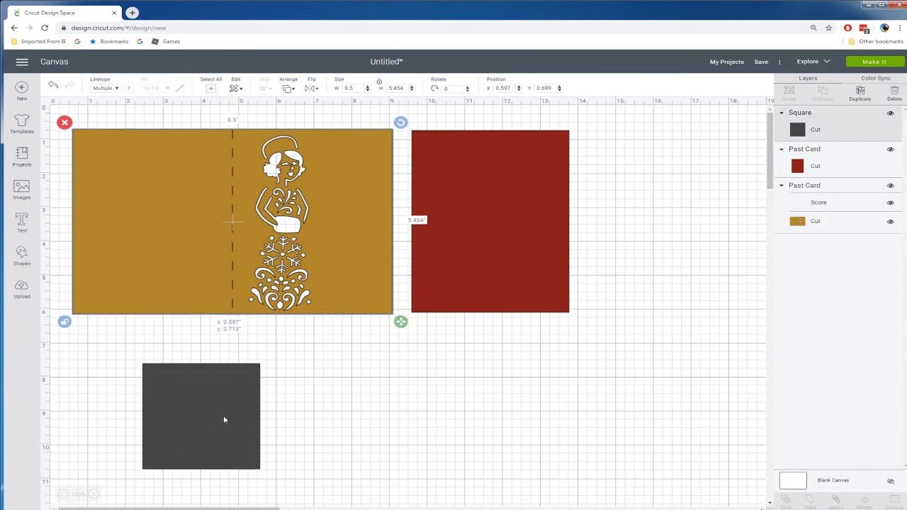
{"action": "left_click", "coordinate": [362, 87]}
{"action": "type", "text": "8.5"}
{"action": "key", "text": "Return"}
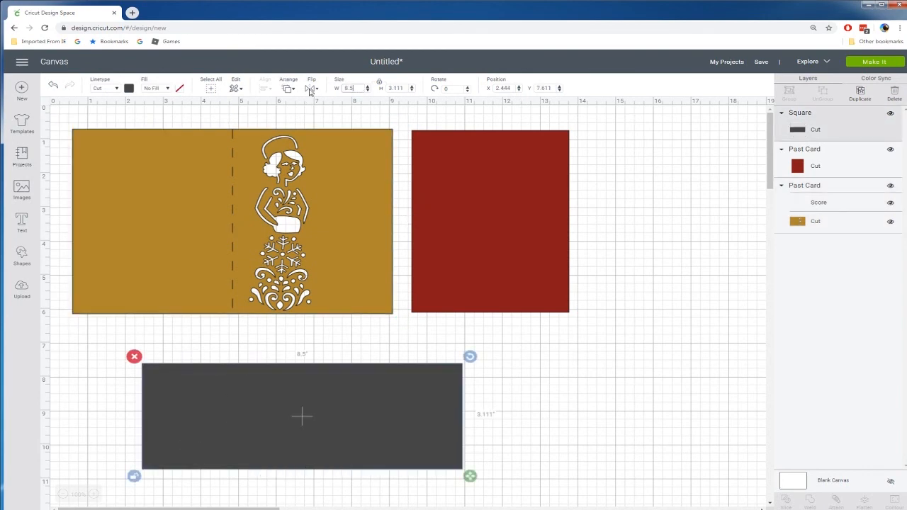
Set the grey rectangle's height to 5.454 inches to match the gold card
{"action": "left_click", "coordinate": [331, 211]}
{"action": "left_click", "coordinate": [395, 88]}
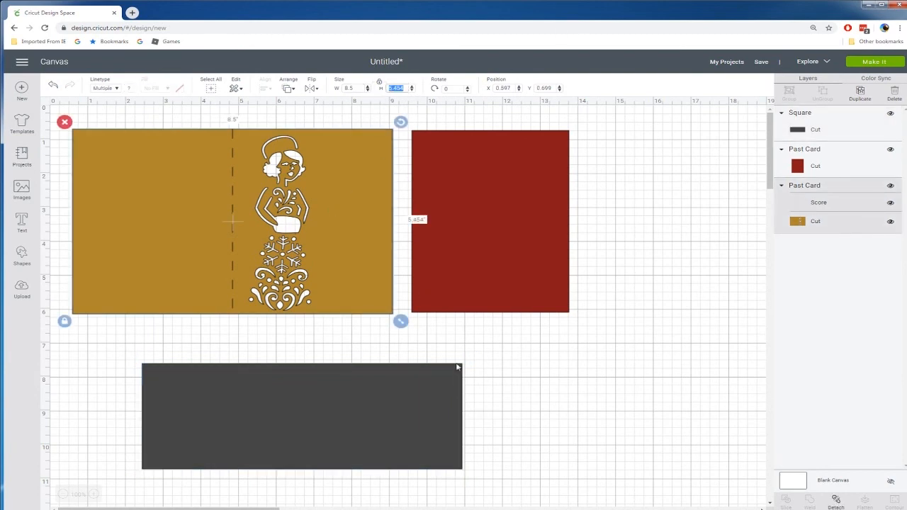
{"action": "left_click", "coordinate": [353, 423]}
{"action": "left_click", "coordinate": [403, 88]}
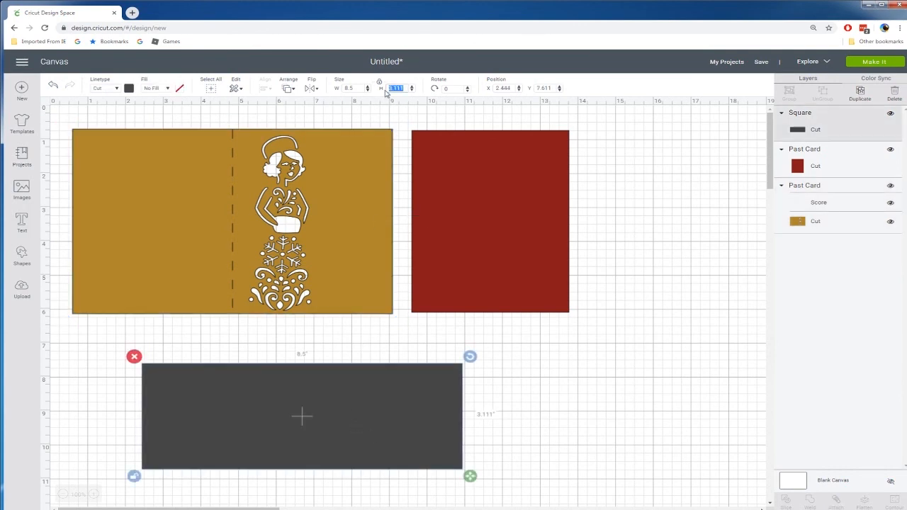
{"action": "type", "text": "5.454"}
{"action": "key", "text": "Return"}
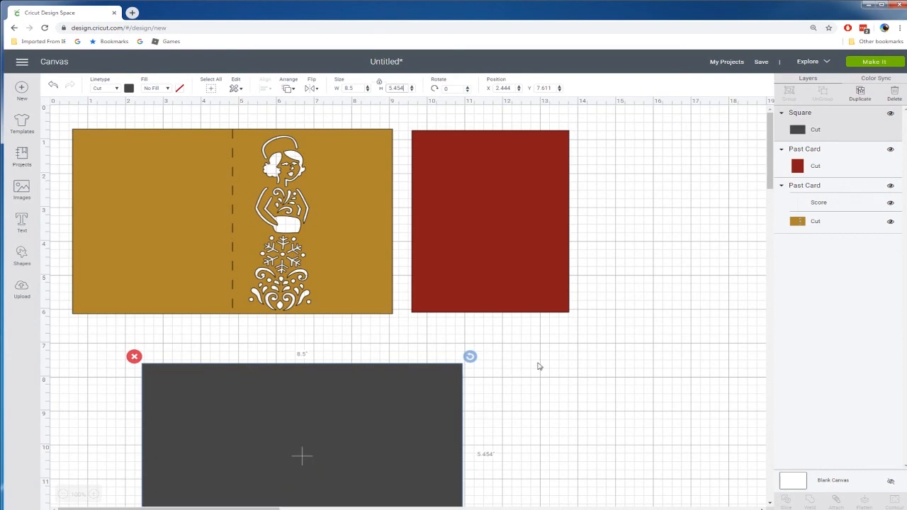
Delete the gold card and move the grey rectangle into its place beside the red insert
{"action": "left_click_drag", "start_coordinate": [335, 413], "coordinate": [281, 368]}
{"action": "left_click", "coordinate": [254, 225]}
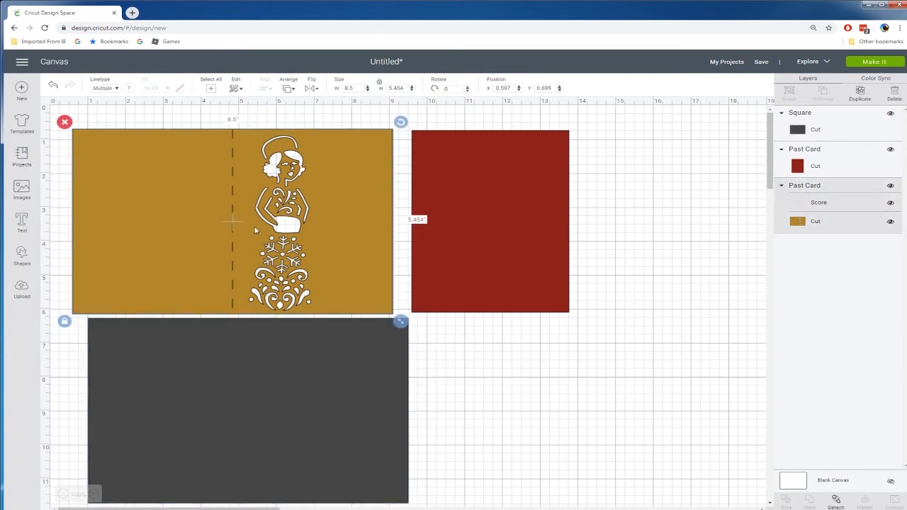
{"action": "key", "text": "Delete"}
{"action": "mouse_move", "coordinate": [504, 199]}
{"action": "left_mouse_down"}
{"action": "mouse_move", "coordinate": [508, 188]}
{"action": "mouse_move", "coordinate": [510, 201]}
{"action": "left_mouse_up"}
{"action": "left_click_drag", "start_coordinate": [211, 379], "coordinate": [198, 198]}
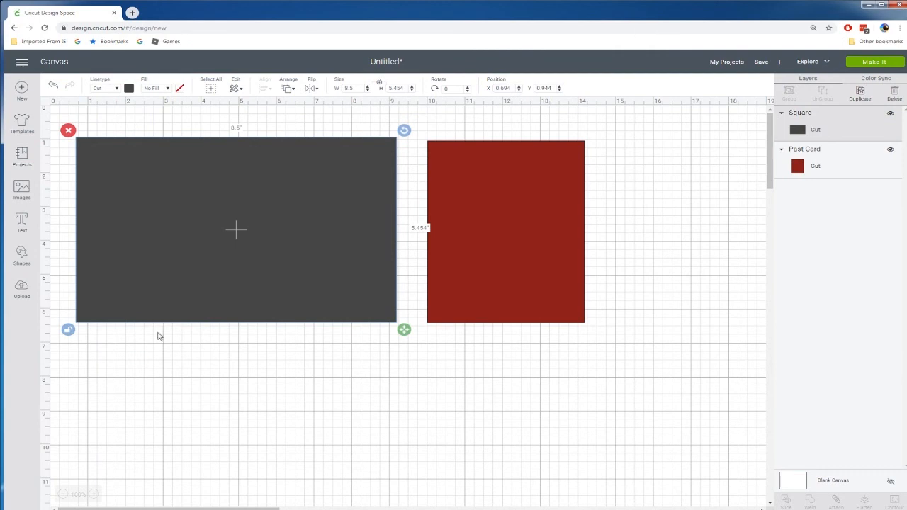
Duplicate the grey rectangle and place the copy lower on the canvas, partly overlapping the original
{"action": "key", "text": "ctrl+d"}
{"action": "left_click_drag", "start_coordinate": [225, 244], "coordinate": [222, 401]}
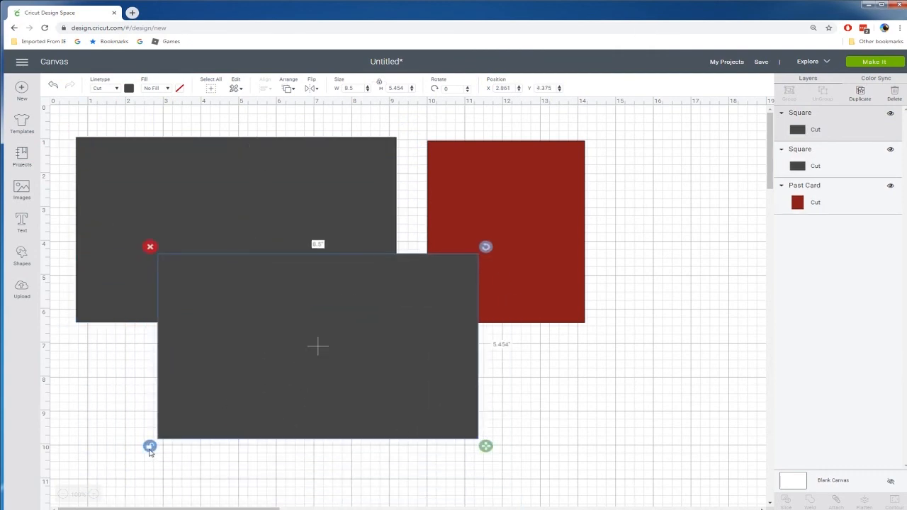
{"action": "left_click_drag", "start_coordinate": [301, 384], "coordinate": [275, 398]}
Copy the red insert's width and set the duplicated rectangle's width to 4.175 inches
{"action": "left_click", "coordinate": [546, 213]}
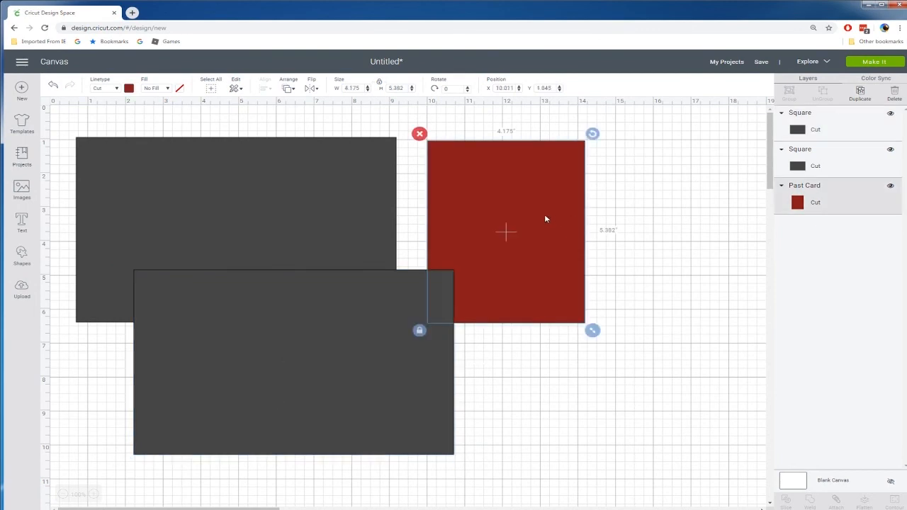
{"action": "double_click", "coordinate": [352, 87]}
{"action": "key", "text": "ctrl+c"}
{"action": "left_click", "coordinate": [326, 310]}
{"action": "left_click_drag", "start_coordinate": [355, 88], "coordinate": [330, 94]}
{"action": "key", "text": "ctrl+v"}
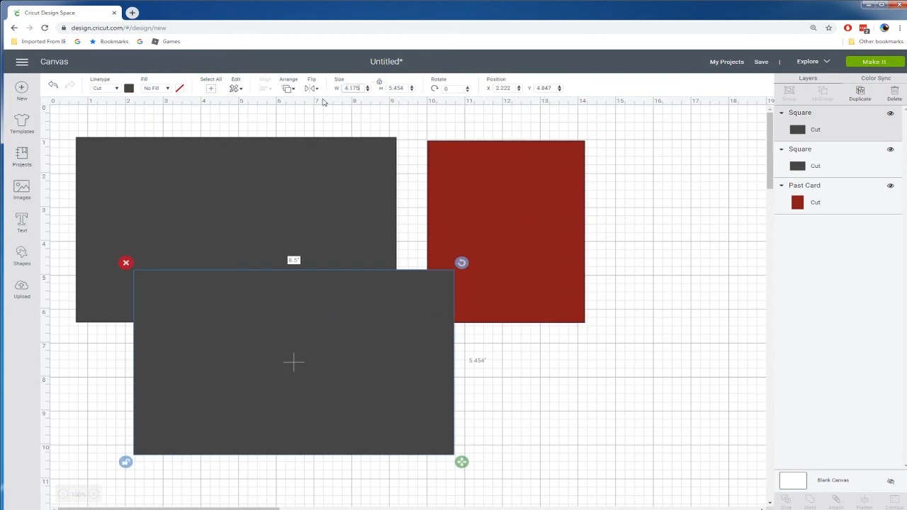
{"action": "key", "text": "Return"}
Copy the red insert's height and set the duplicated rectangle's height to 5.382 inches
{"action": "left_click", "coordinate": [551, 185]}
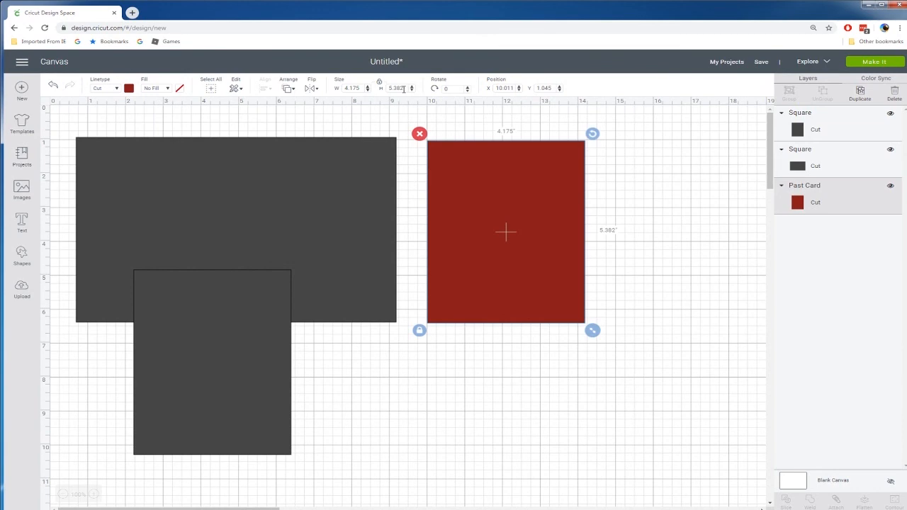
{"action": "left_click_drag", "start_coordinate": [405, 87], "coordinate": [384, 88]}
{"action": "key", "text": "ctrl+c"}
{"action": "left_click", "coordinate": [237, 359]}
{"action": "left_click_drag", "start_coordinate": [404, 89], "coordinate": [362, 95]}
{"action": "key", "text": "ctrl+v"}
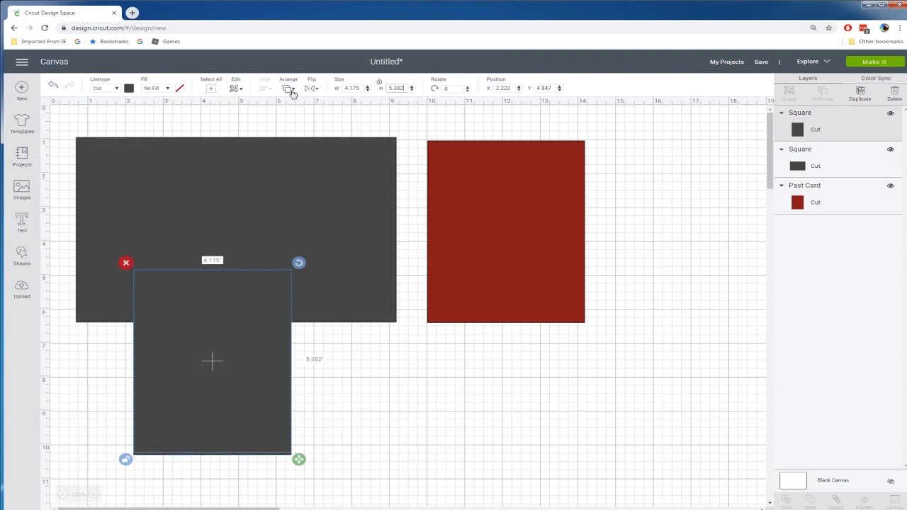
{"action": "left_click", "coordinate": [467, 394]}
Delete the red insert and move the smaller grey rectangle into its place beside the large one
{"action": "left_click", "coordinate": [487, 270]}
{"action": "key", "text": "Delete"}
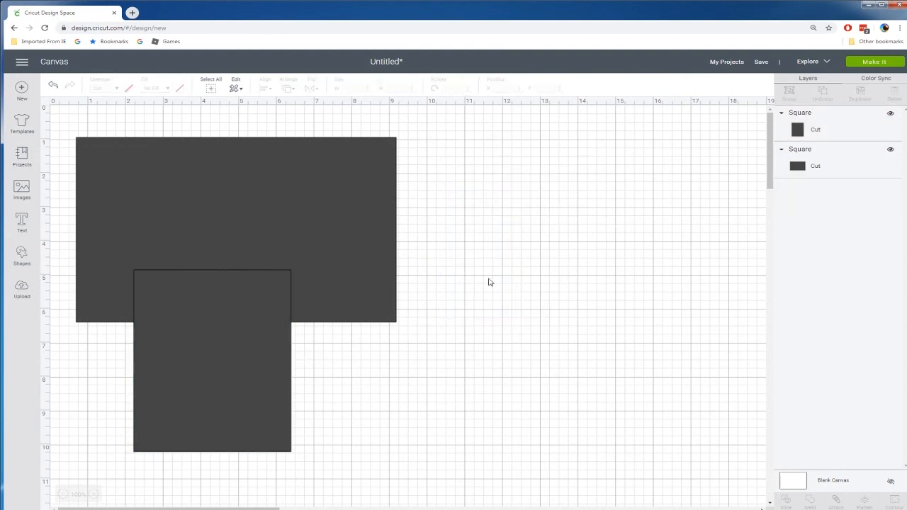
{"action": "left_click_drag", "start_coordinate": [204, 347], "coordinate": [494, 220]}
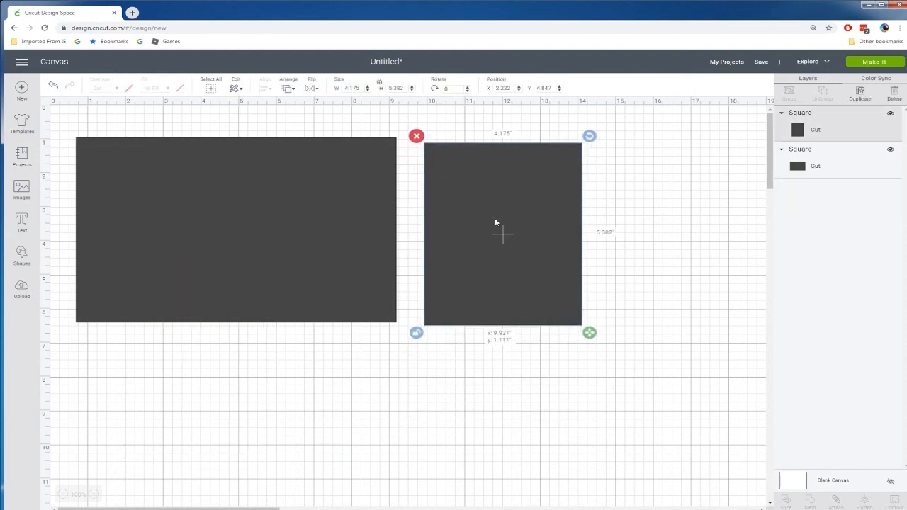
Add a score line, lengthen it to about 4.53 inches, and place it vertically near the middle of the large grey rectangle
{"action": "left_click", "coordinate": [304, 227]}
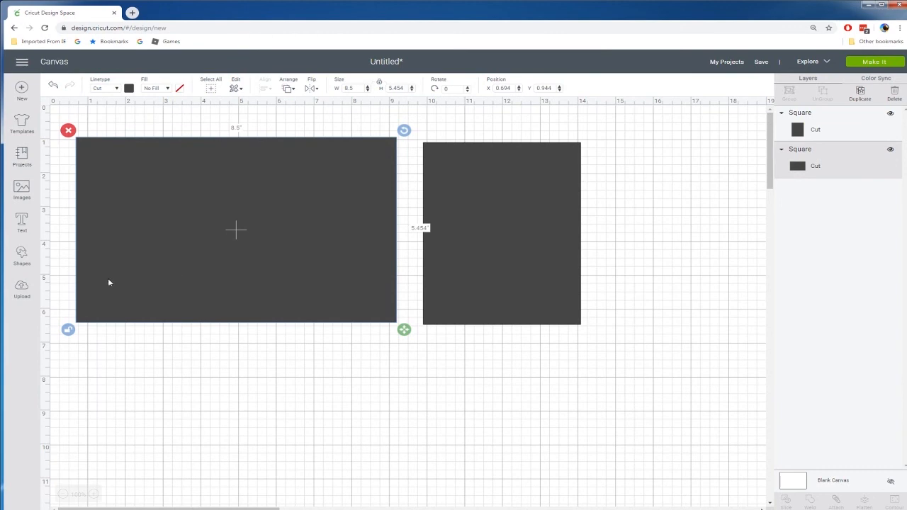
{"action": "left_click", "coordinate": [22, 255]}
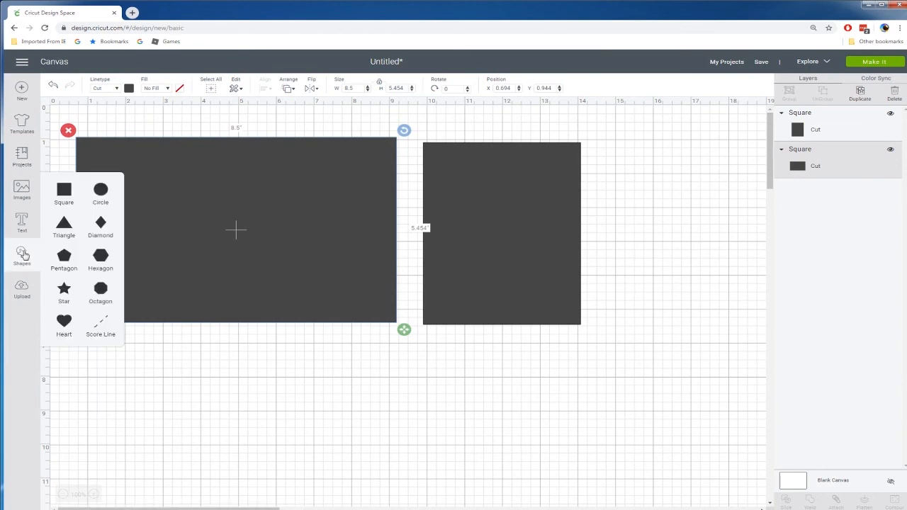
{"action": "left_click", "coordinate": [101, 323]}
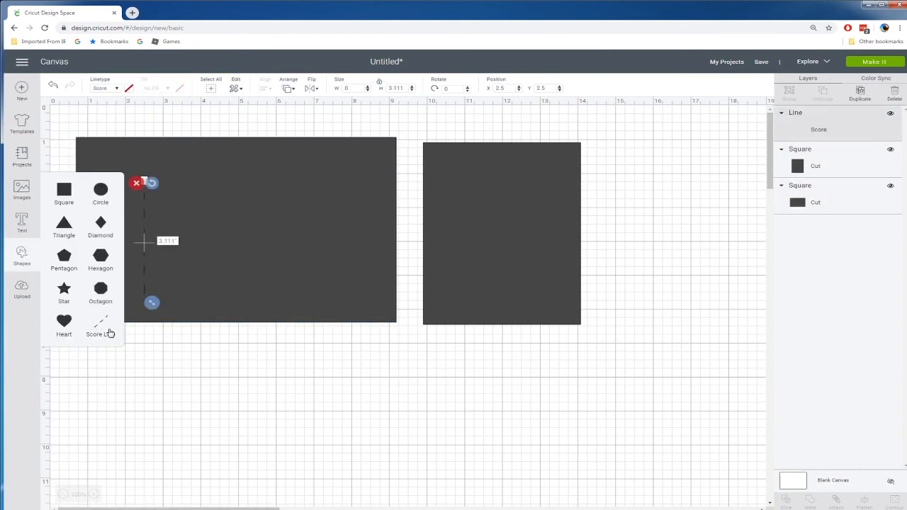
{"action": "left_click_drag", "start_coordinate": [151, 302], "coordinate": [147, 355]}
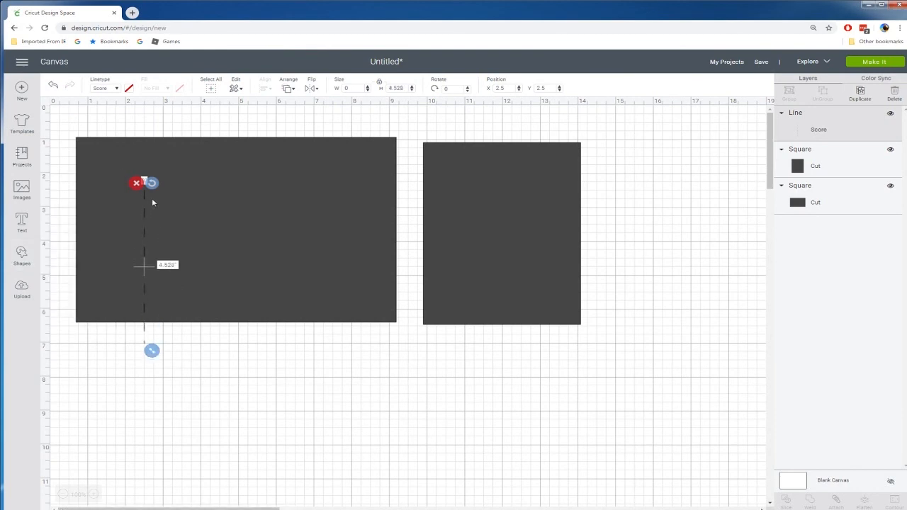
{"action": "left_click_drag", "start_coordinate": [144, 215], "coordinate": [209, 177]}
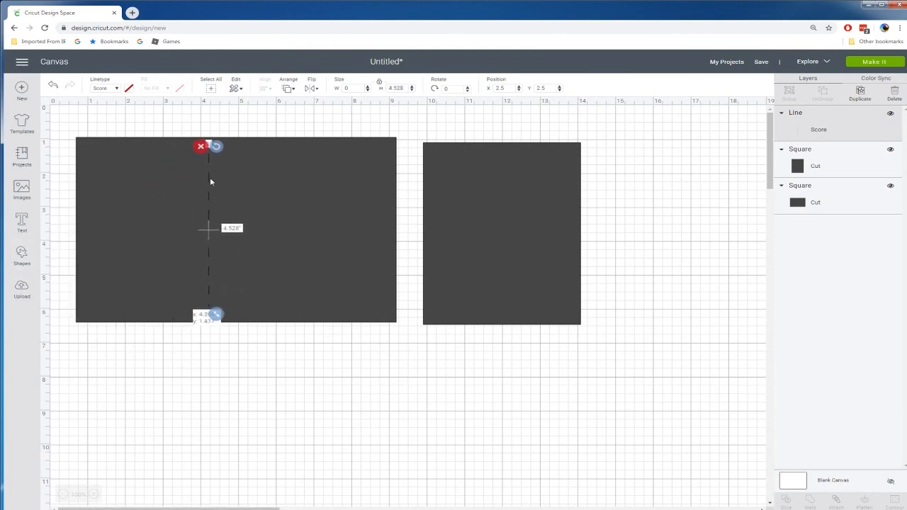
Change the large rectangle's material color to white
{"action": "left_click", "coordinate": [276, 183]}
{"action": "left_click", "coordinate": [129, 88]}
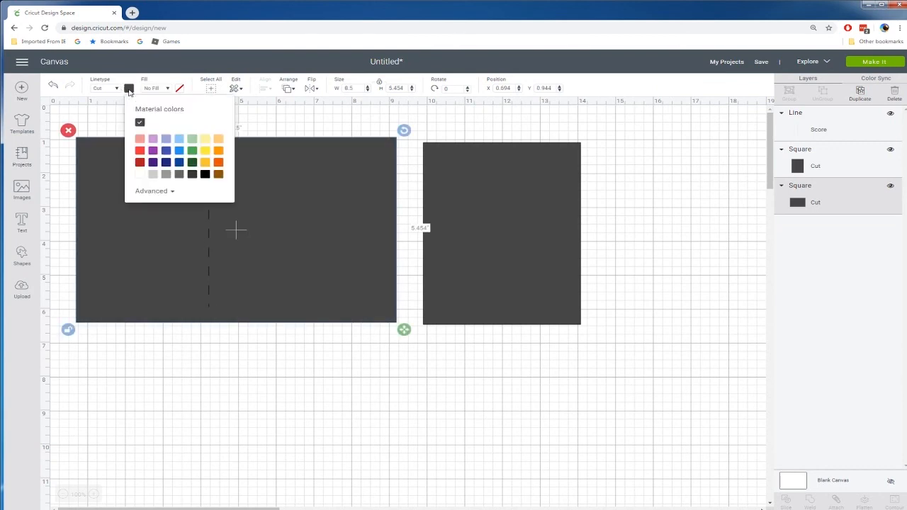
{"action": "left_click", "coordinate": [140, 174]}
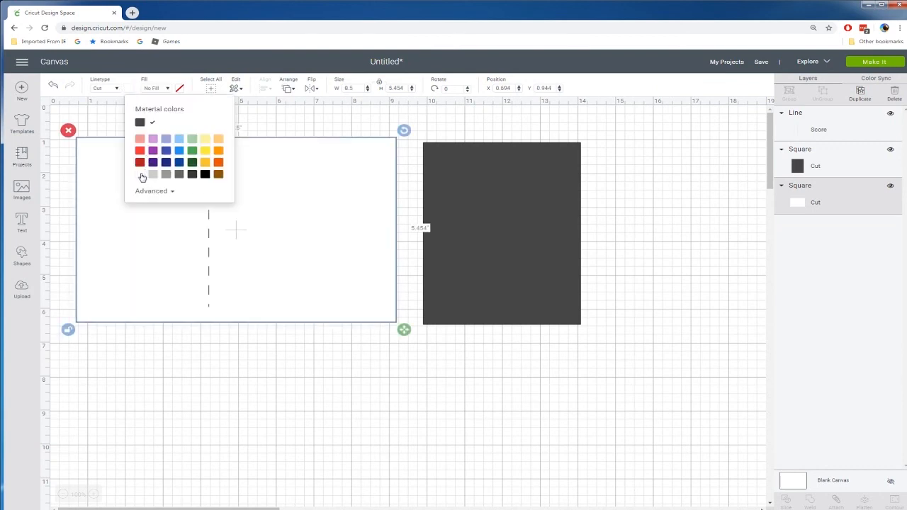
{"action": "left_click", "coordinate": [210, 426]}
Center the score line horizontally and vertically on the large white rectangle
{"action": "left_click", "coordinate": [210, 209]}
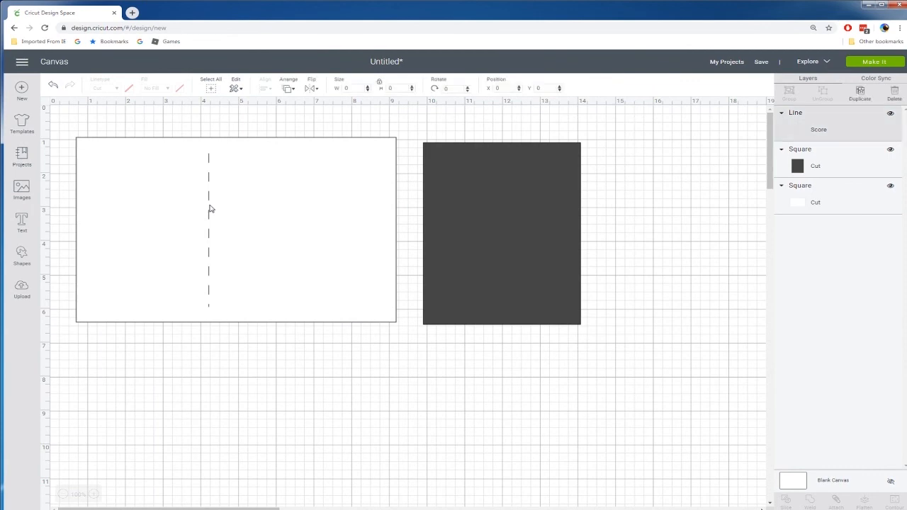
{"action": "left_click_drag", "start_coordinate": [66, 114], "coordinate": [359, 357]}
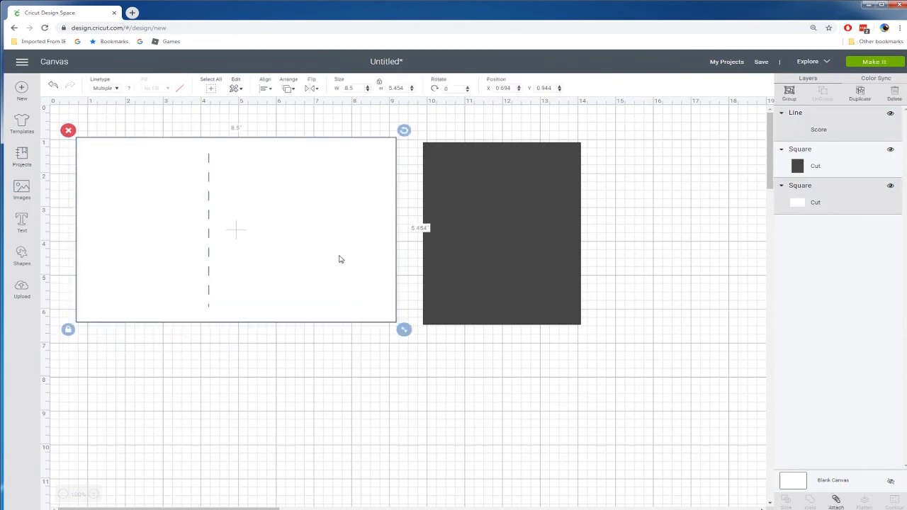
{"action": "left_click", "coordinate": [265, 88]}
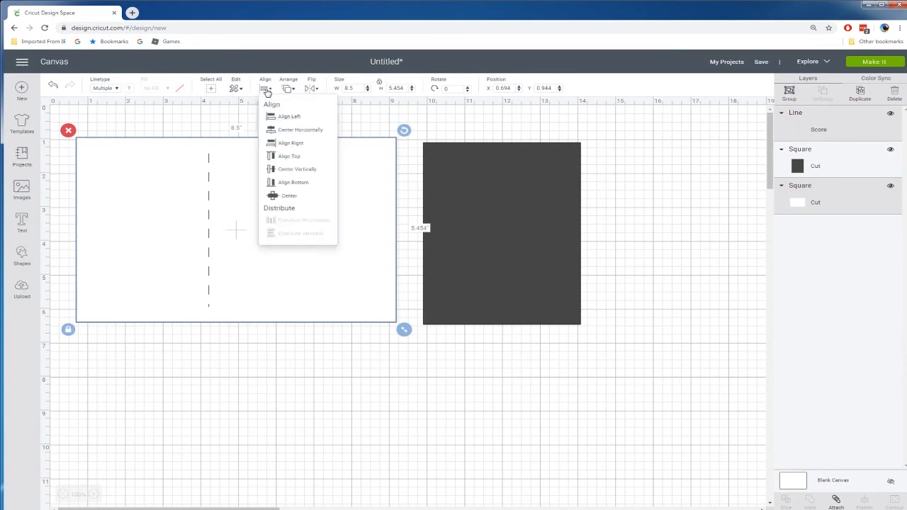
{"action": "left_click", "coordinate": [289, 130]}
{"action": "left_click", "coordinate": [265, 90]}
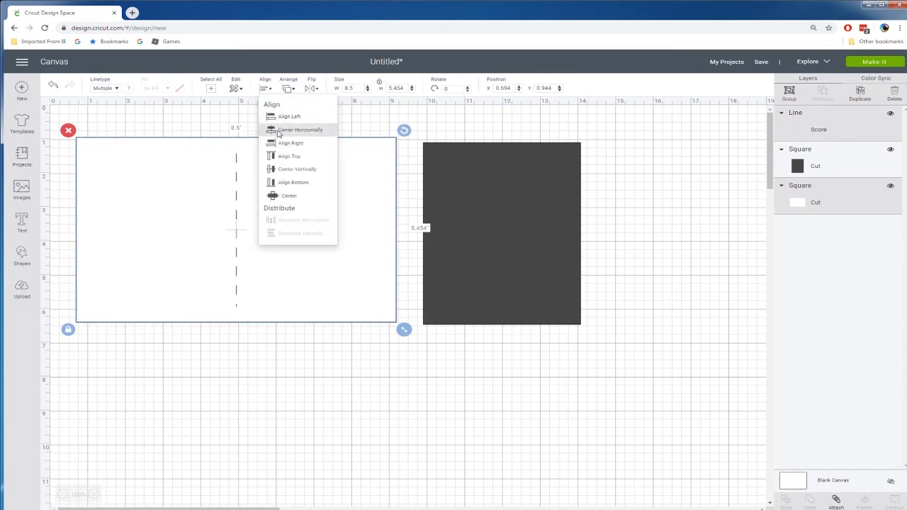
{"action": "left_click", "coordinate": [284, 174]}
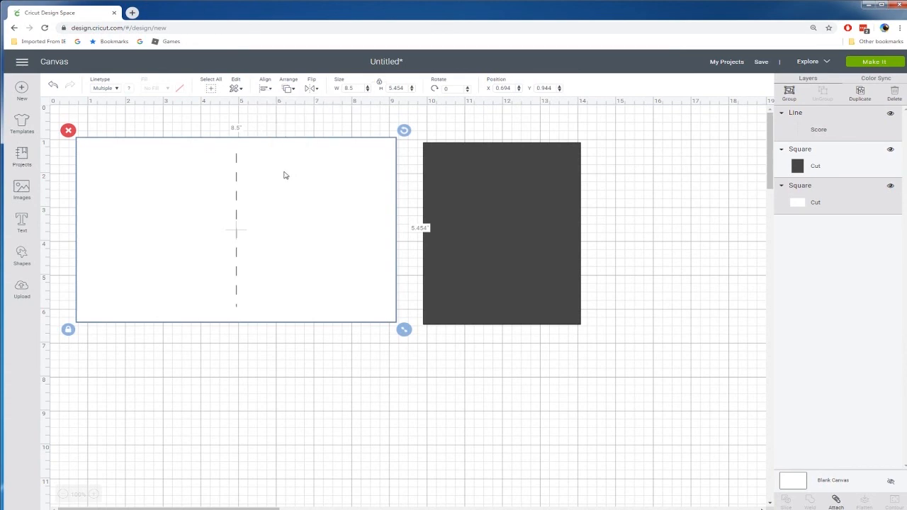
Attach the score line to the white rectangle and move the card base closer to the canvas's upper-left corner
{"action": "right_click", "coordinate": [215, 207]}
{"action": "left_click", "coordinate": [159, 118]}
{"action": "left_click_drag", "start_coordinate": [73, 118], "coordinate": [314, 360]}
{"action": "right_click", "coordinate": [252, 205]}
{"action": "left_click", "coordinate": [266, 366]}
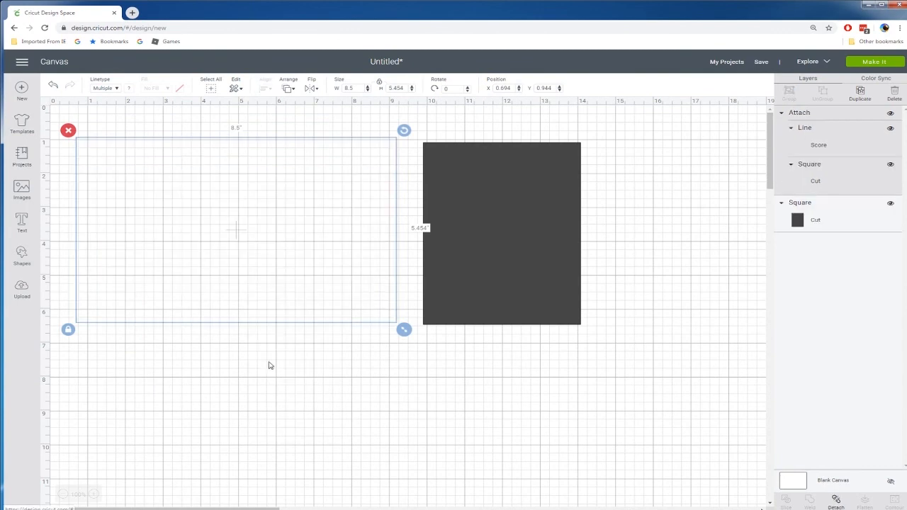
{"action": "left_click_drag", "start_coordinate": [287, 286], "coordinate": [290, 215]}
Send the grey insert panel to the front and place it just right of the card base with their tops level
{"action": "left_click", "coordinate": [475, 222]}
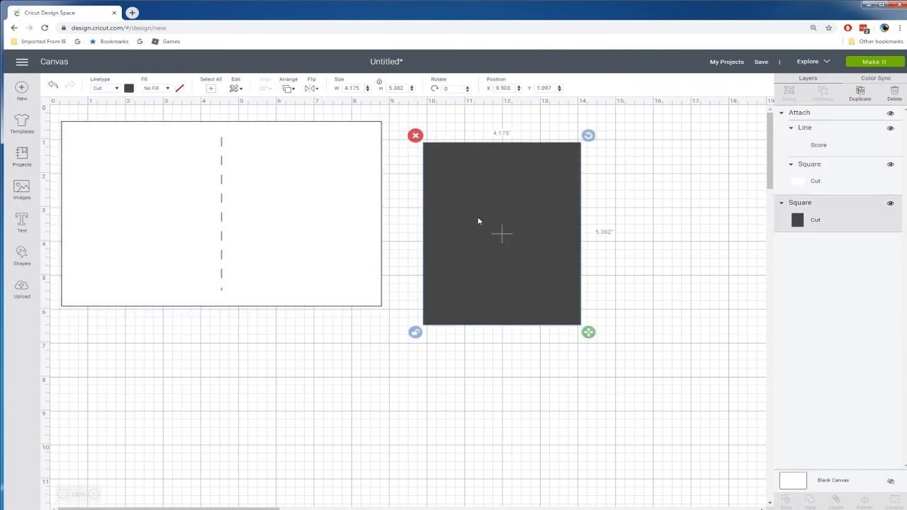
{"action": "left_click_drag", "start_coordinate": [483, 215], "coordinate": [435, 202]}
{"action": "right_click", "coordinate": [435, 202]}
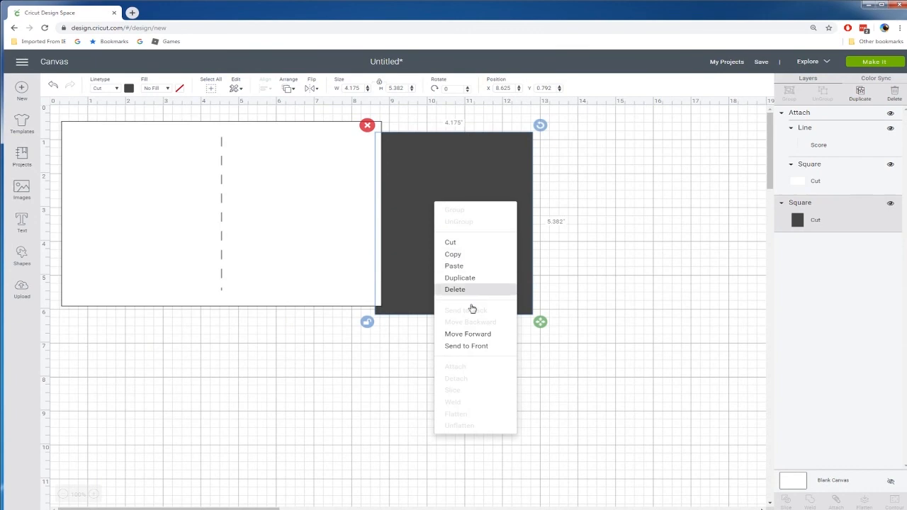
{"action": "left_click", "coordinate": [481, 346]}
{"action": "left_click", "coordinate": [543, 251]}
{"action": "left_click_drag", "start_coordinate": [460, 225], "coordinate": [486, 217]}
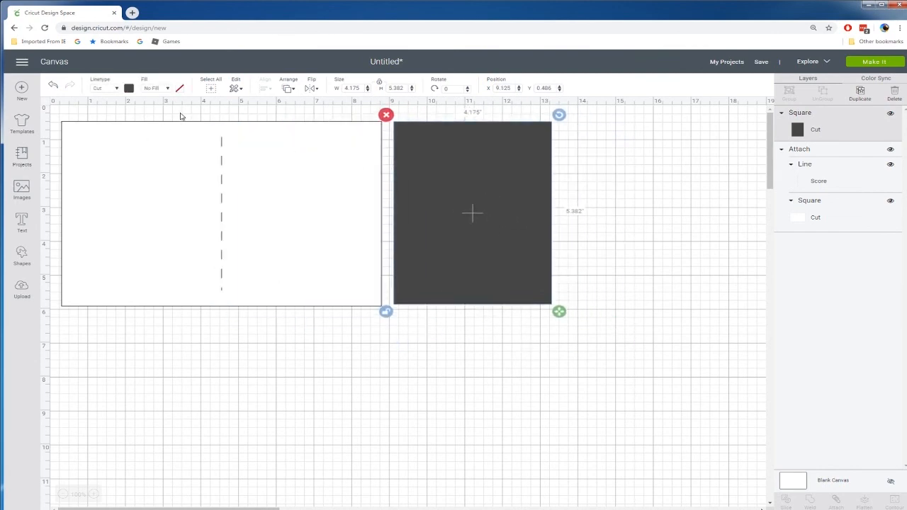
Change the insert panel's material color to the white used for the card base
{"action": "left_click", "coordinate": [129, 89]}
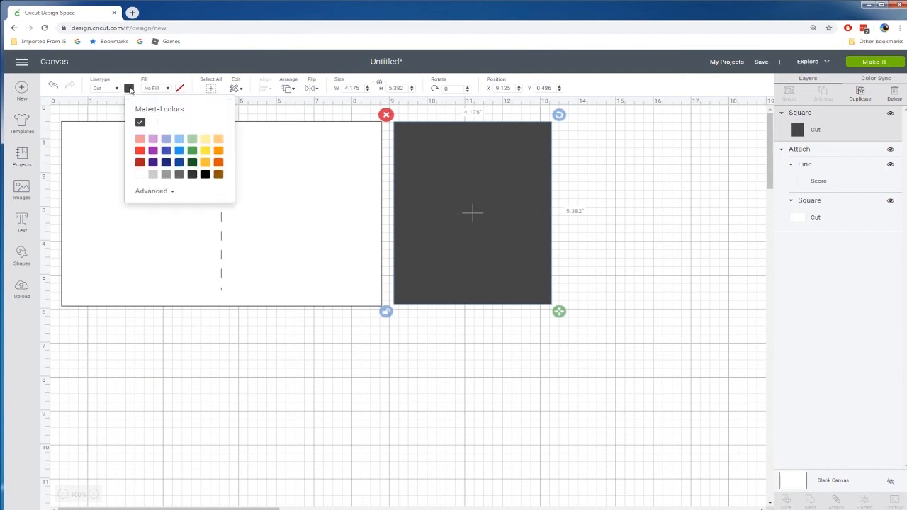
{"action": "left_click", "coordinate": [155, 124]}
{"action": "left_click", "coordinate": [341, 381]}
Add a triangle, rotate it about 180° so it points down, and place it at the insert panel's top edge
{"action": "left_click", "coordinate": [22, 257]}
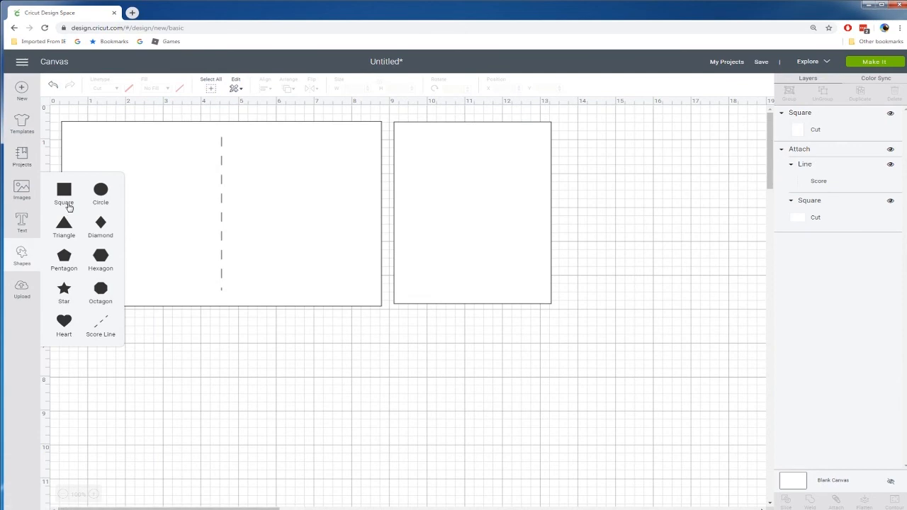
{"action": "left_click", "coordinate": [63, 226]}
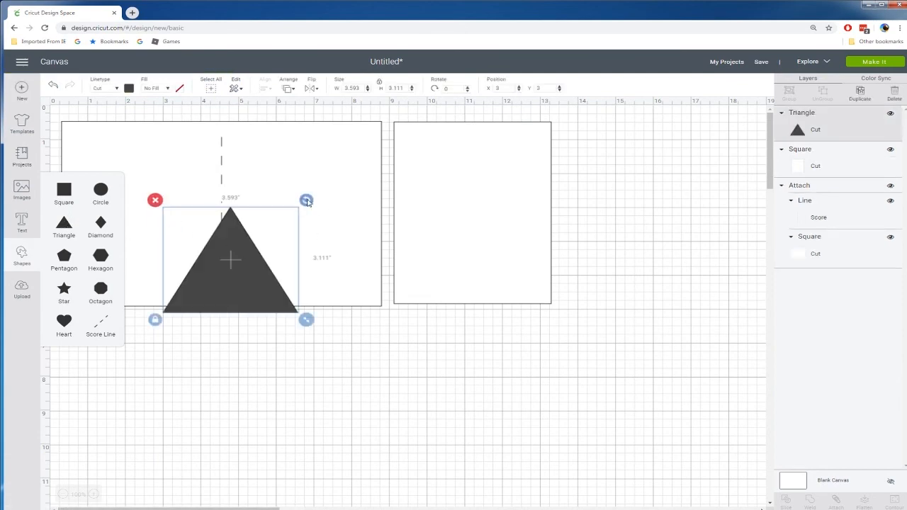
{"action": "left_click_drag", "start_coordinate": [305, 200], "coordinate": [122, 349]}
{"action": "left_click_drag", "start_coordinate": [225, 237], "coordinate": [475, 143]}
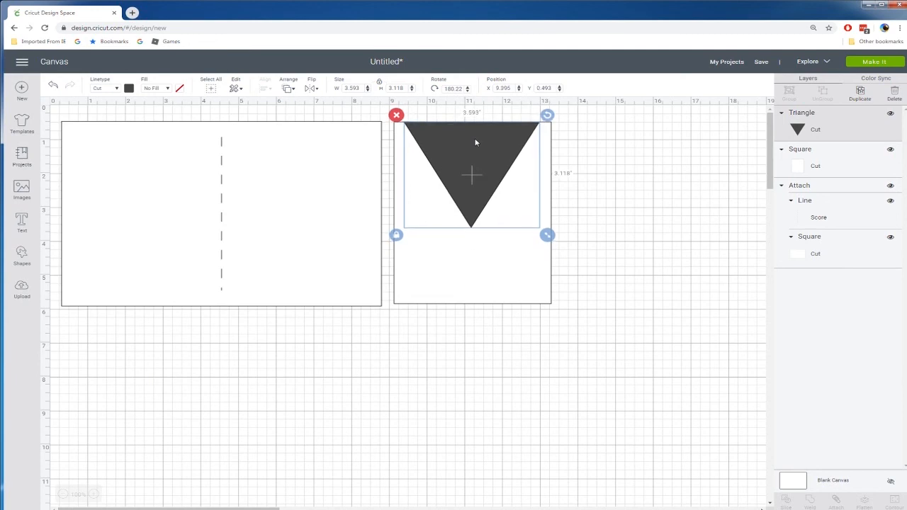
Unlock the triangle's proportions, shrink it to about 2.19 by 2.29 inches, and center it along the insert panel's top edge
{"action": "left_click", "coordinate": [397, 235]}
{"action": "left_click_drag", "start_coordinate": [547, 236], "coordinate": [497, 208]}
{"action": "left_click_drag", "start_coordinate": [457, 148], "coordinate": [482, 144]}
{"action": "left_click", "coordinate": [663, 156]}
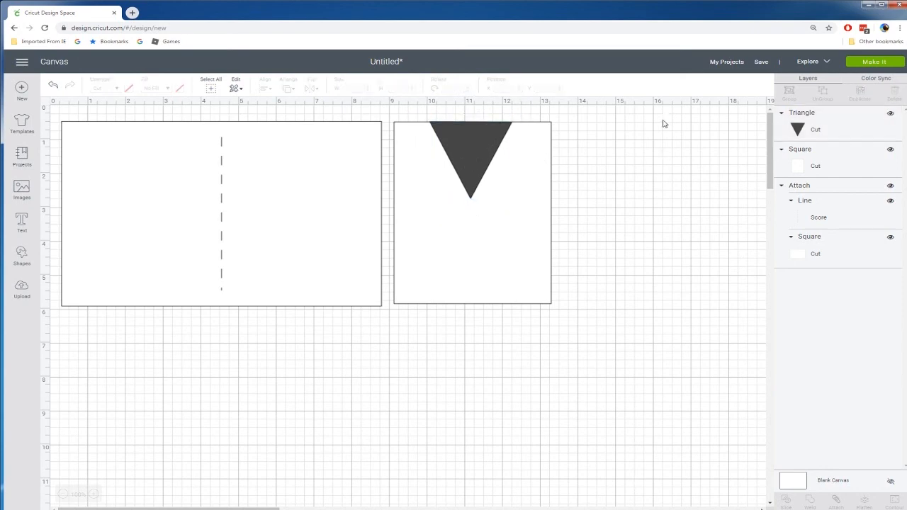
Recolor the triangle light orange and darken the shade slightly with the advanced color picker
{"action": "left_click", "coordinate": [469, 136]}
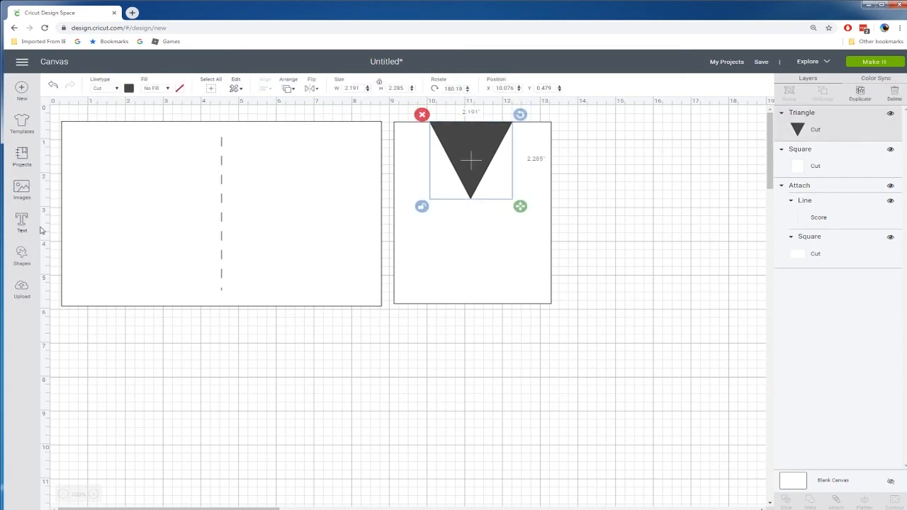
{"action": "left_click", "coordinate": [129, 89]}
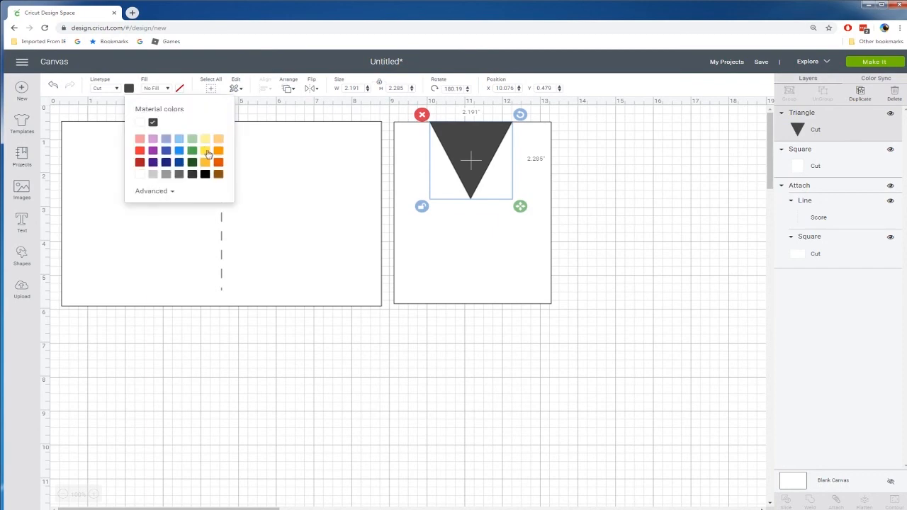
{"action": "left_click", "coordinate": [218, 139]}
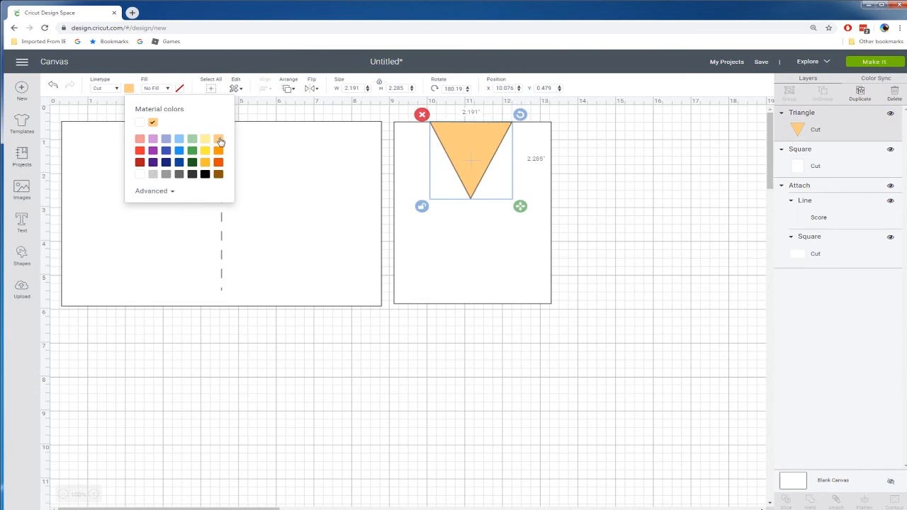
{"action": "left_click", "coordinate": [157, 193]}
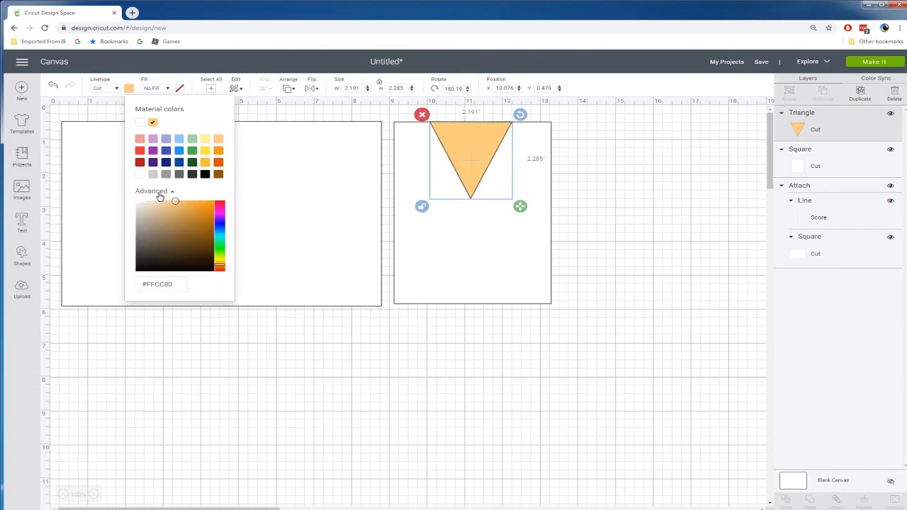
{"action": "left_click_drag", "start_coordinate": [176, 200], "coordinate": [176, 204]}
{"action": "left_click", "coordinate": [433, 335]}
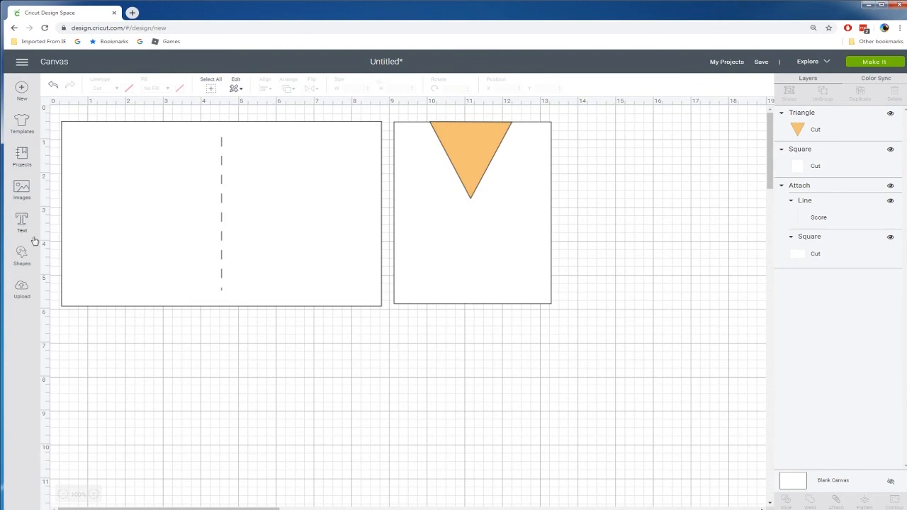
Add a second triangle, unlock its proportions, narrow it, rotate it to about 139°, and place it against the orange triangle's left side
{"action": "left_click", "coordinate": [27, 258]}
{"action": "left_click", "coordinate": [65, 234]}
{"action": "left_click", "coordinate": [174, 335]}
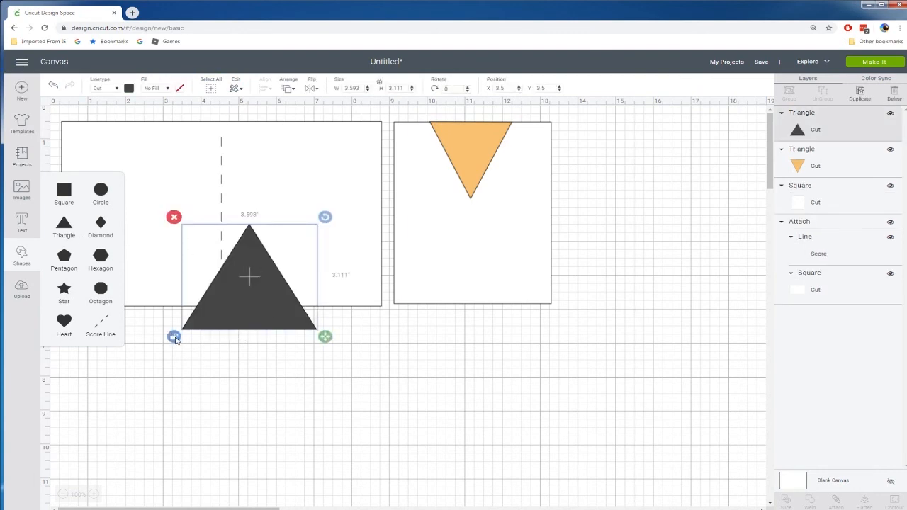
{"action": "left_click_drag", "start_coordinate": [324, 336], "coordinate": [258, 347]}
{"action": "left_click_drag", "start_coordinate": [257, 216], "coordinate": [233, 361]}
{"action": "left_click_drag", "start_coordinate": [212, 283], "coordinate": [449, 193]}
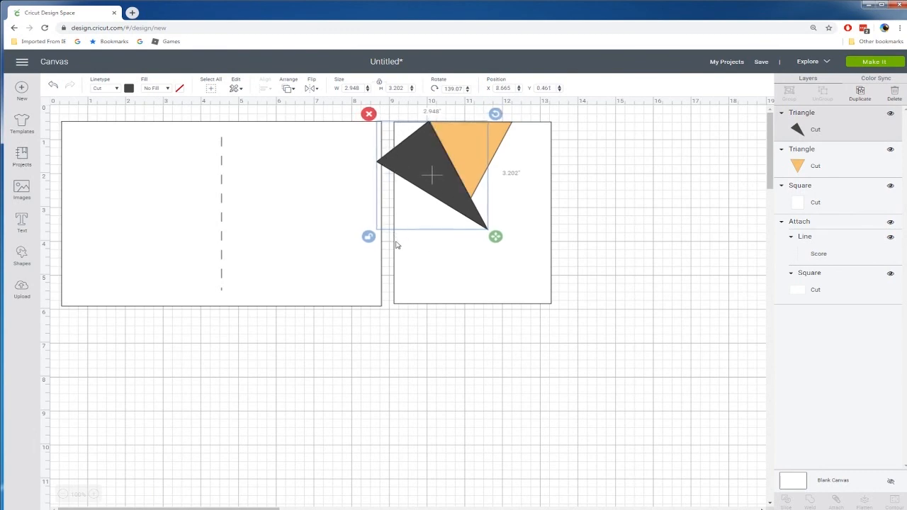
Resize the dark triangle to about 1.93 by 2.24 inches and fit it along the orange triangle's left edge
{"action": "left_click_drag", "start_coordinate": [496, 237], "coordinate": [443, 169]}
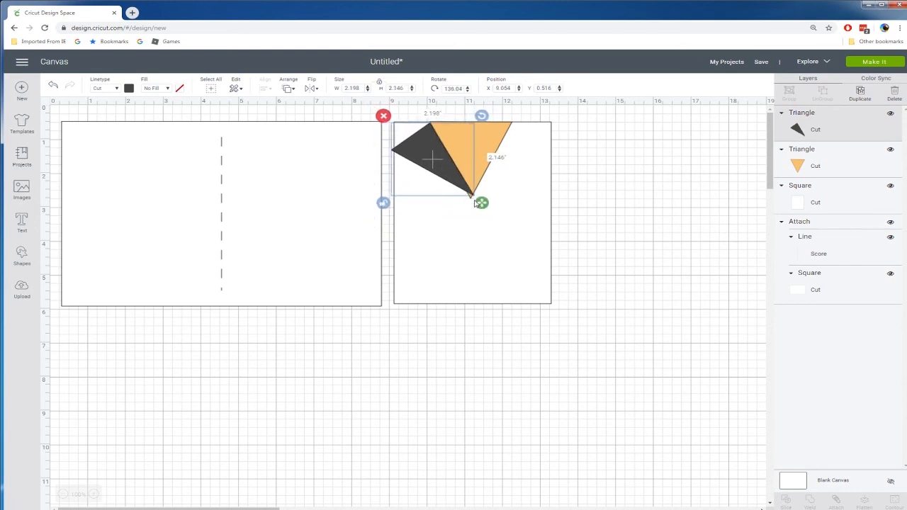
{"action": "left_click_drag", "start_coordinate": [480, 203], "coordinate": [467, 197]}
{"action": "left_click_drag", "start_coordinate": [442, 167], "coordinate": [448, 168]}
{"action": "left_click_drag", "start_coordinate": [473, 197], "coordinate": [478, 207]}
{"action": "left_click", "coordinate": [618, 226]}
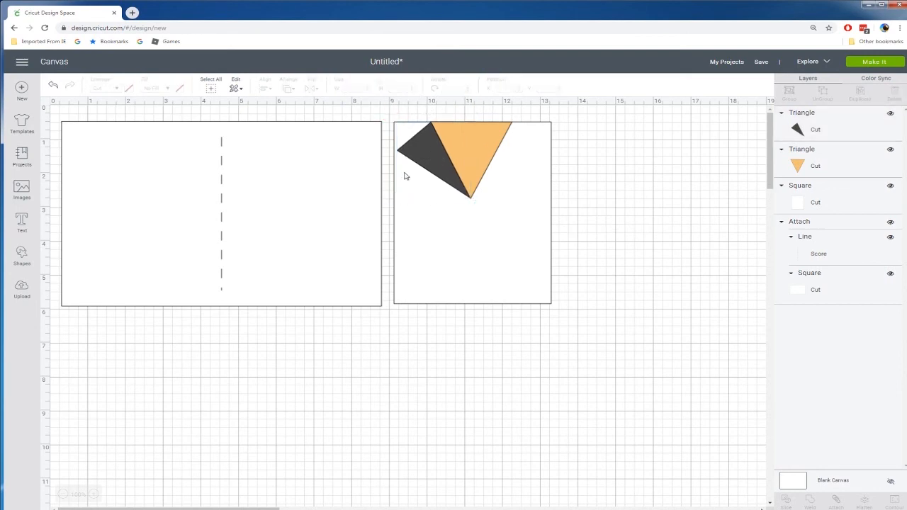
Duplicate the dark triangle and flip the copy vertically
{"action": "left_click", "coordinate": [437, 152]}
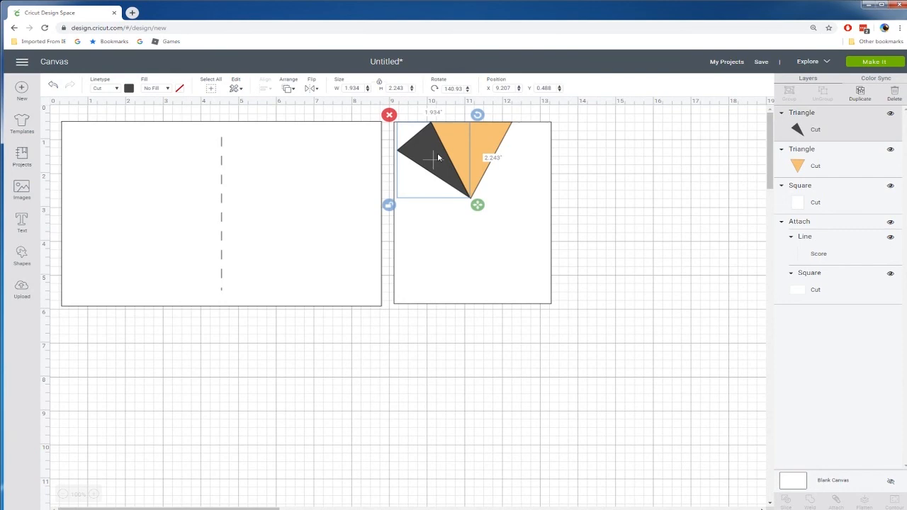
{"action": "key", "text": "ctrl+d"}
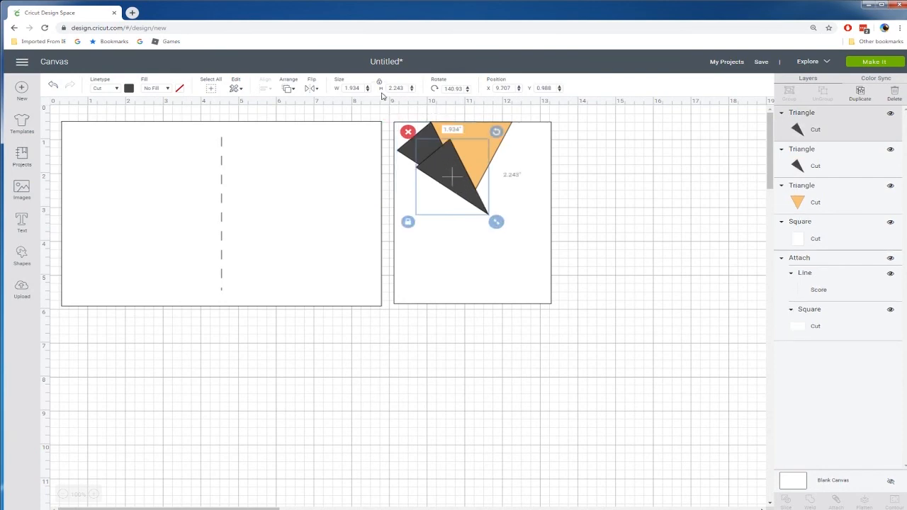
{"action": "left_click", "coordinate": [312, 88]}
{"action": "left_click", "coordinate": [330, 117]}
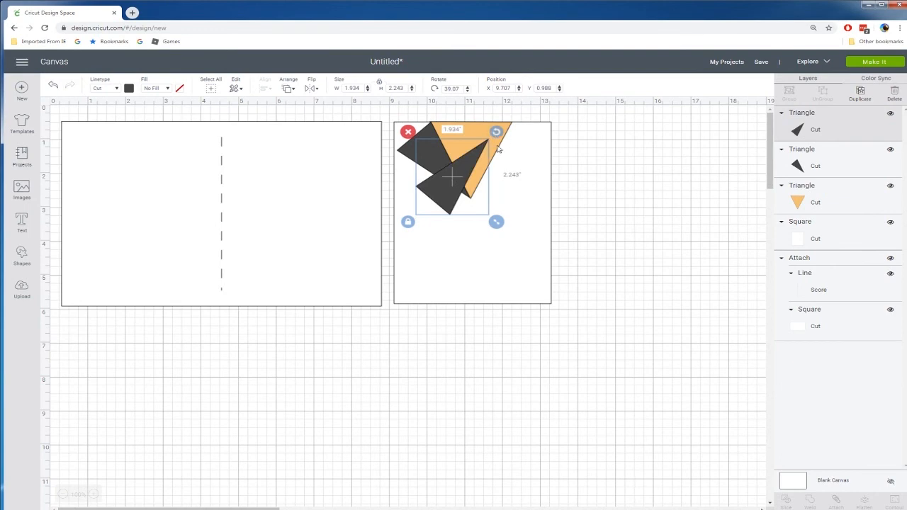
Rotate the flipped dark triangle to mirror the first one and fit it along the orange triangle's right edge
{"action": "left_click_drag", "start_coordinate": [496, 132], "coordinate": [418, 220]}
{"action": "left_click_drag", "start_coordinate": [458, 172], "coordinate": [512, 156]}
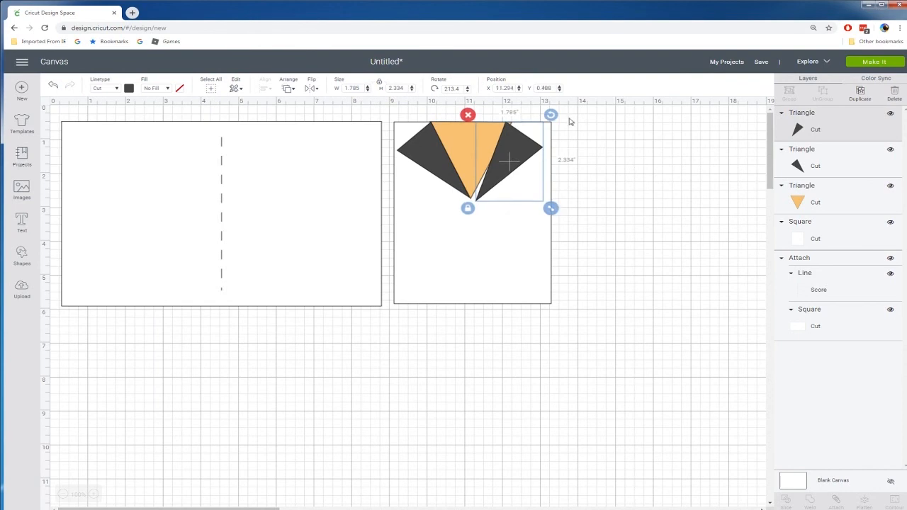
{"action": "left_click_drag", "start_coordinate": [551, 116], "coordinate": [554, 119]}
{"action": "left_click_drag", "start_coordinate": [506, 154], "coordinate": [514, 156]}
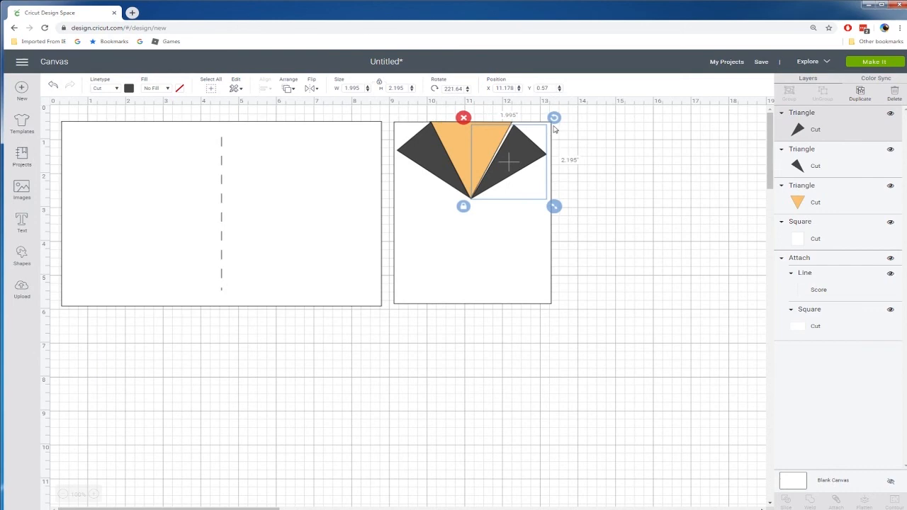
{"action": "left_click_drag", "start_coordinate": [556, 119], "coordinate": [555, 118]}
{"action": "left_click_drag", "start_coordinate": [531, 146], "coordinate": [527, 149]}
{"action": "left_click", "coordinate": [595, 160]}
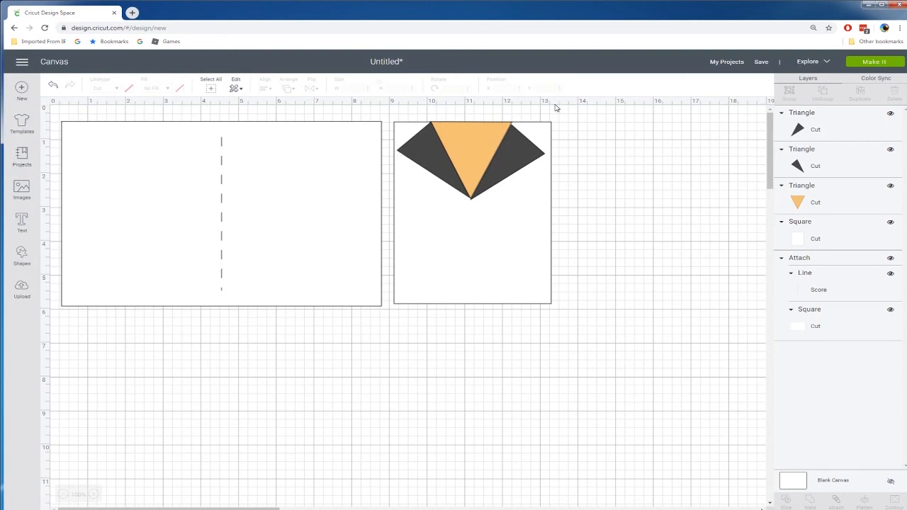
Select the insert panel together with its three triangles and shift them slightly to the right
{"action": "left_click_drag", "start_coordinate": [567, 109], "coordinate": [428, 190]}
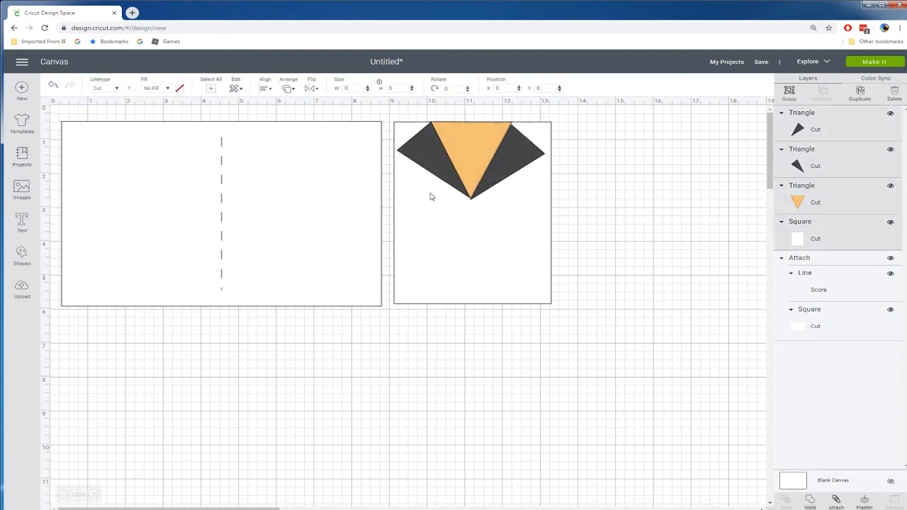
{"action": "left_click_drag", "start_coordinate": [467, 163], "coordinate": [471, 165]}
{"action": "left_click", "coordinate": [619, 198]}
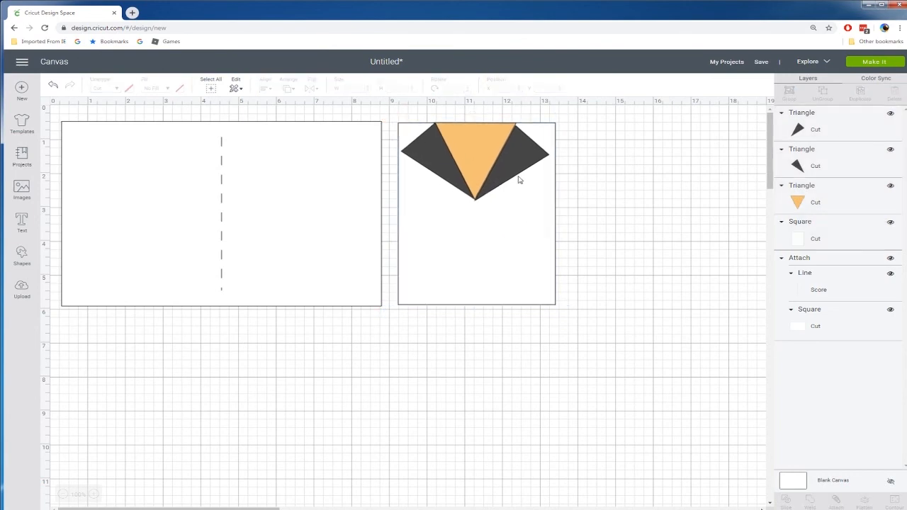
Try to shift both dark triangles together slightly to the left
{"action": "left_click", "coordinate": [432, 158]}
{"action": "left_click", "coordinate": [505, 168], "text": "shift"}
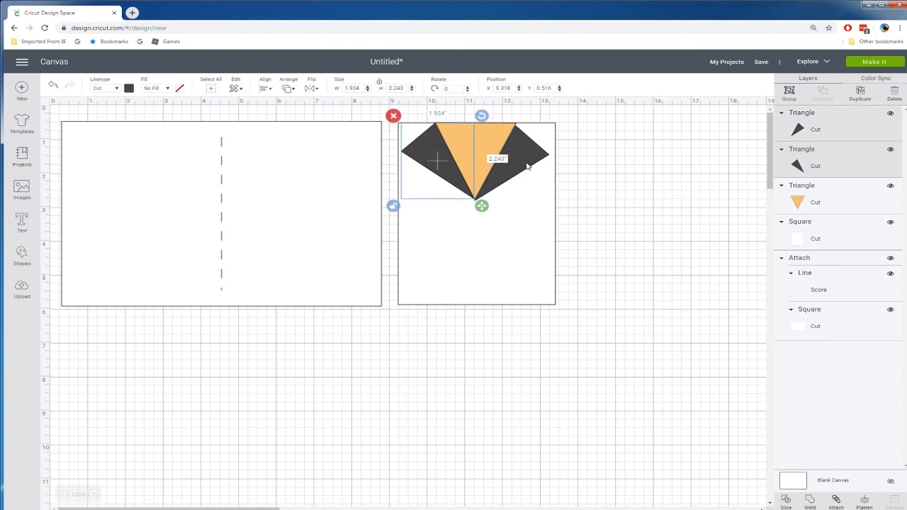
{"action": "left_click_drag", "start_coordinate": [484, 143], "coordinate": [481, 143]}
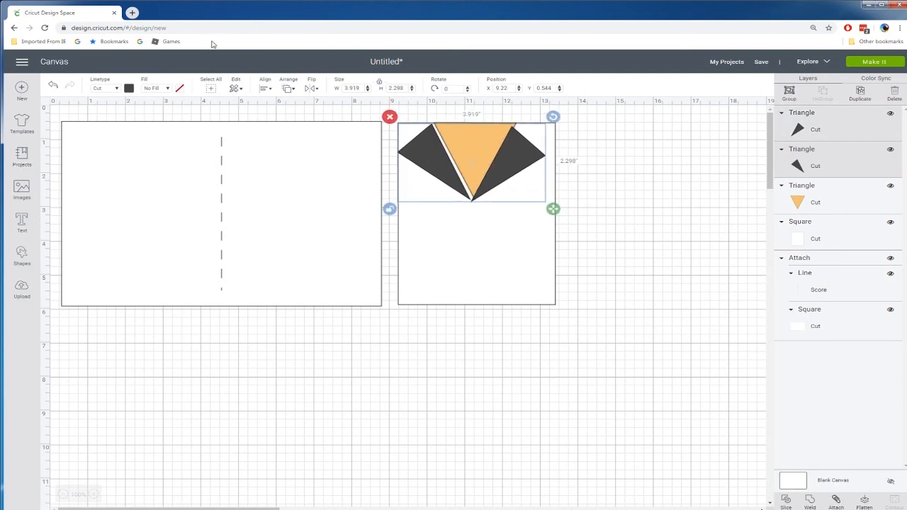
{"action": "left_click", "coordinate": [54, 87]}
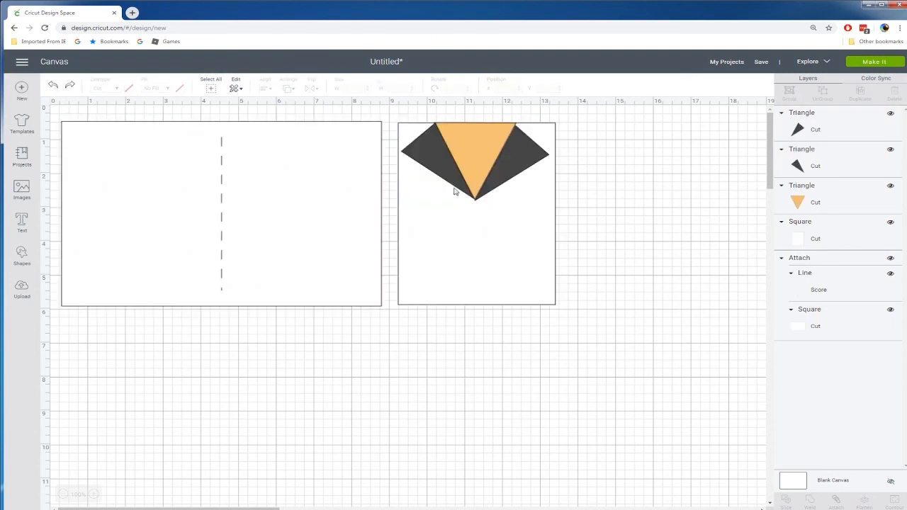
Shift both dark triangles together slightly to the right to center the collar on the panel
{"action": "left_click", "coordinate": [435, 161]}
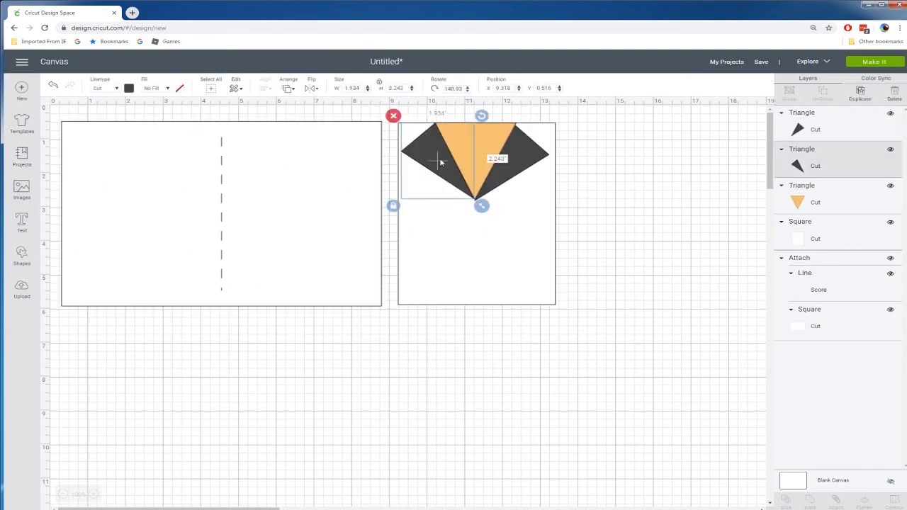
{"action": "left_click", "coordinate": [495, 139], "text": "shift"}
{"action": "left_click_drag", "start_coordinate": [528, 160], "coordinate": [531, 160]}
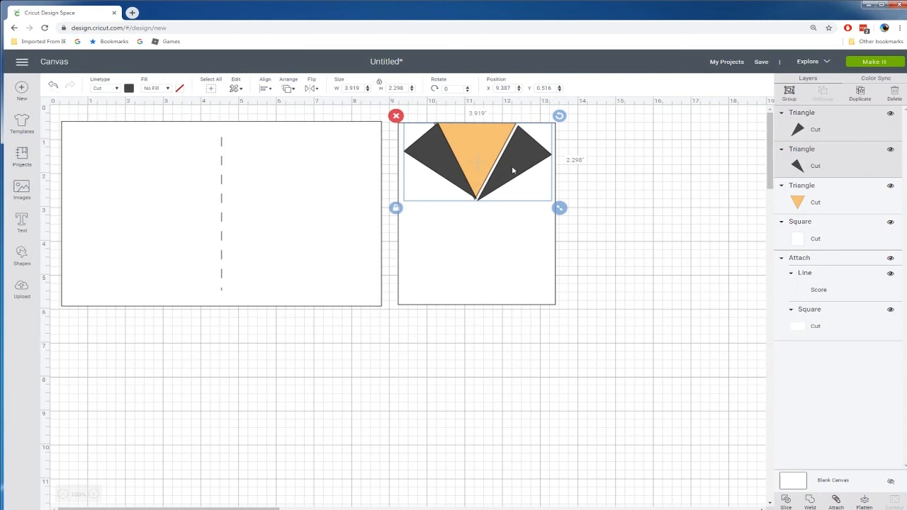
{"action": "left_click_drag", "start_coordinate": [512, 170], "coordinate": [512, 170]}
{"action": "left_click", "coordinate": [577, 151]}
Reposition the orange triangle and the right dark triangle so that all three collar pieces meet without gaps
{"action": "left_click", "coordinate": [477, 131]}
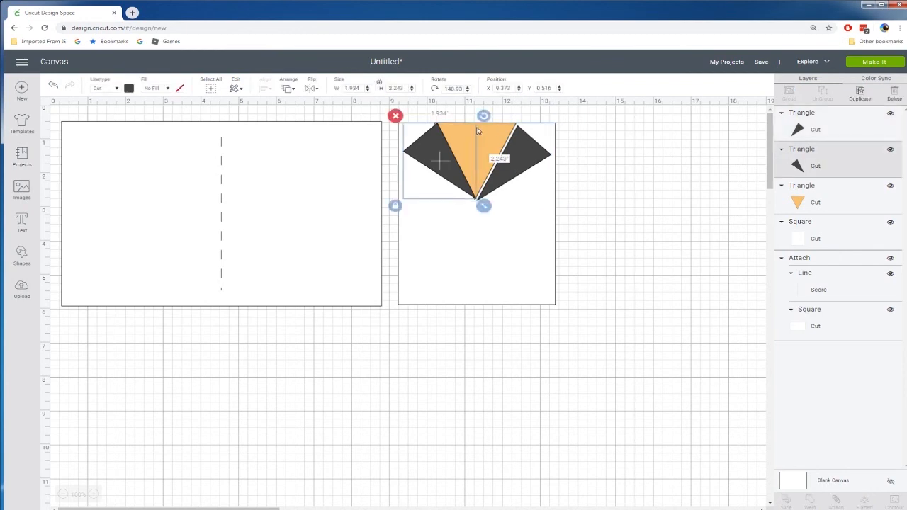
{"action": "left_click", "coordinate": [488, 127]}
{"action": "left_click_drag", "start_coordinate": [488, 127], "coordinate": [529, 143]}
{"action": "left_click", "coordinate": [574, 139]}
{"action": "left_click", "coordinate": [654, 168]}
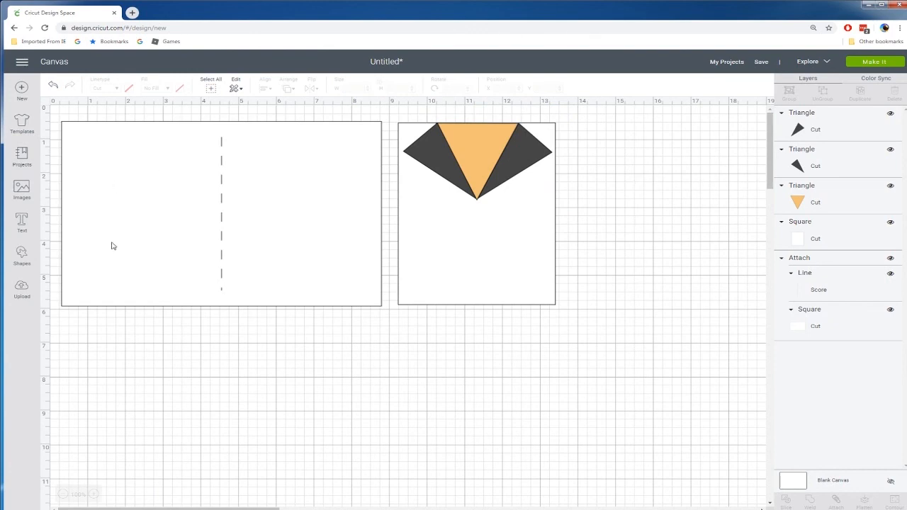
Add a 0.5-inch circle, duplicate it twice, and stack the three as buttons below the collar point
{"action": "left_click", "coordinate": [22, 255]}
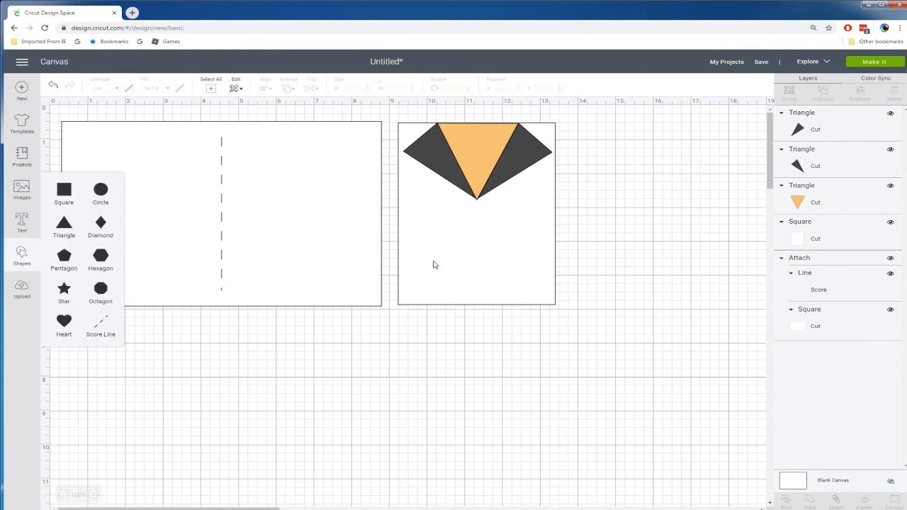
{"action": "left_click", "coordinate": [103, 188]}
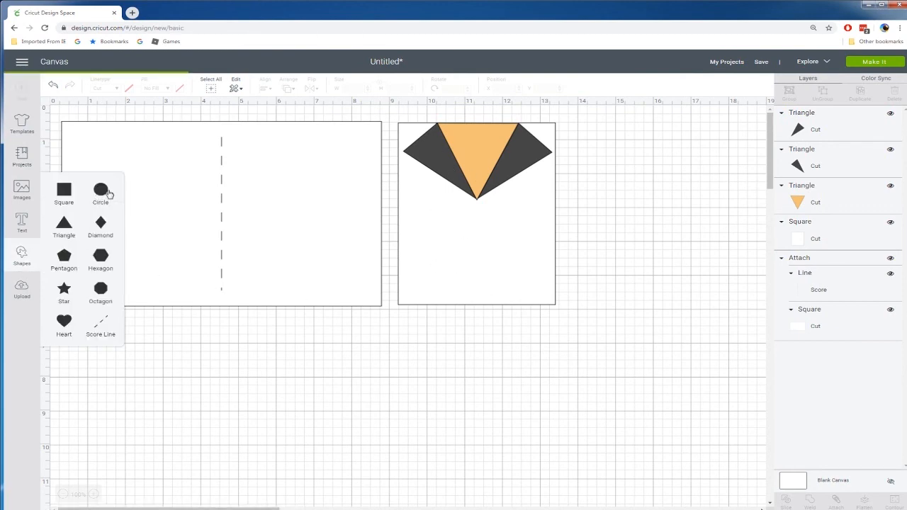
{"action": "left_click_drag", "start_coordinate": [325, 353], "coordinate": [469, 253]}
{"action": "key", "text": "ctrl+d"}
{"action": "key", "text": "ctrl+d"}
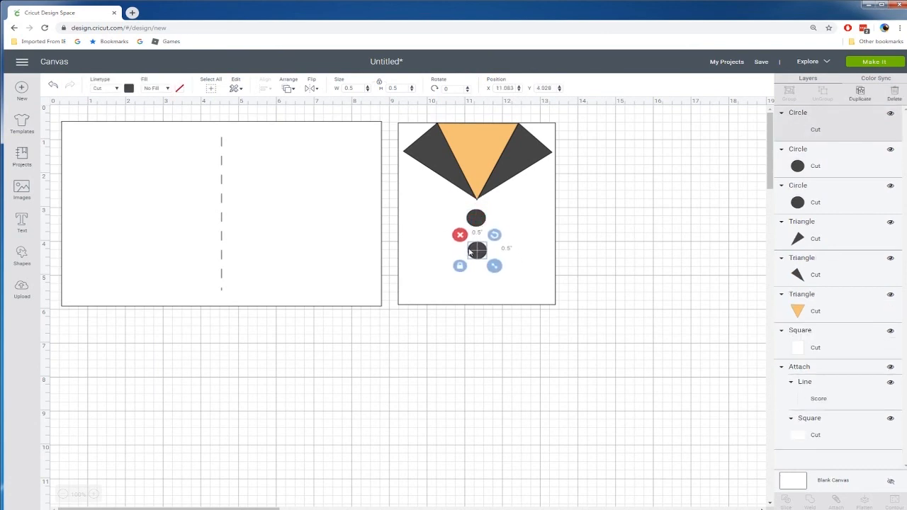
{"action": "left_click_drag", "start_coordinate": [479, 286], "coordinate": [474, 287]}
{"action": "left_click", "coordinate": [471, 382]}
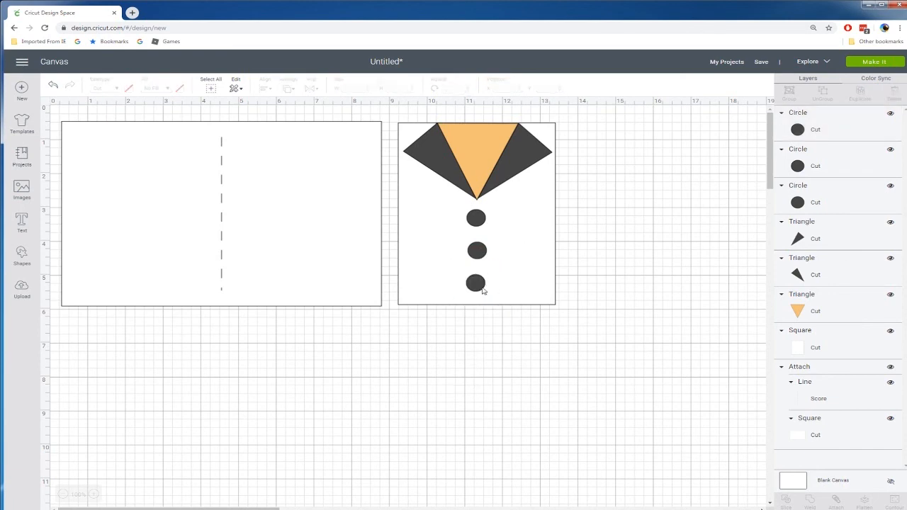
Try to align the three button circles with Center Vertically
{"action": "left_click", "coordinate": [481, 287]}
{"action": "left_click", "coordinate": [476, 250], "text": "shift"}
{"action": "left_click", "coordinate": [477, 221], "text": "shift"}
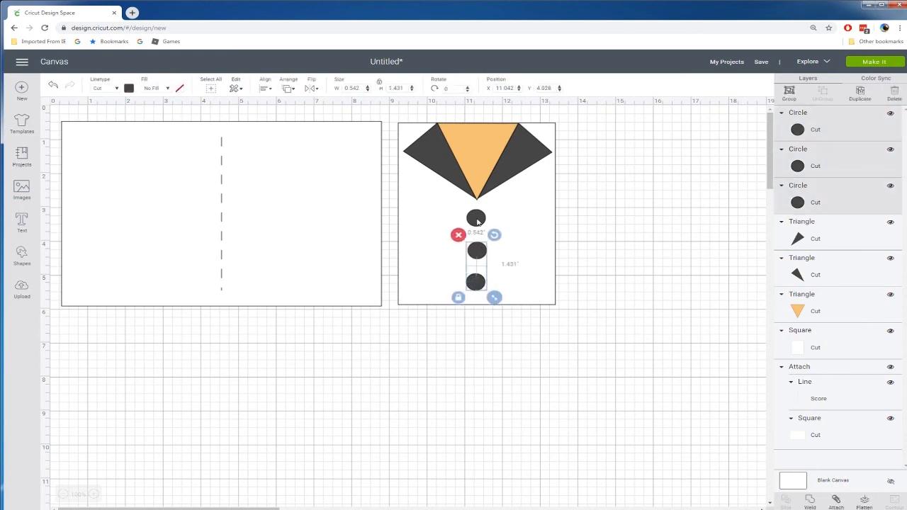
{"action": "left_click", "coordinate": [264, 88]}
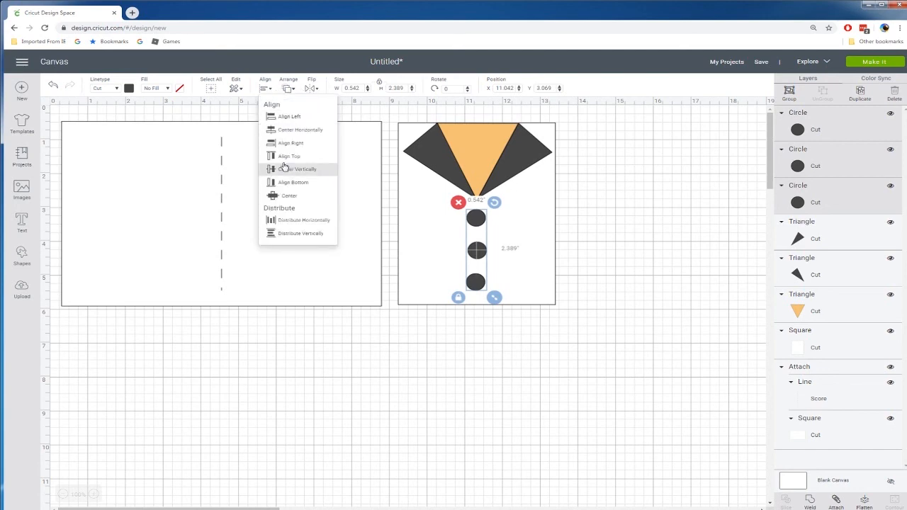
{"action": "left_click", "coordinate": [281, 170]}
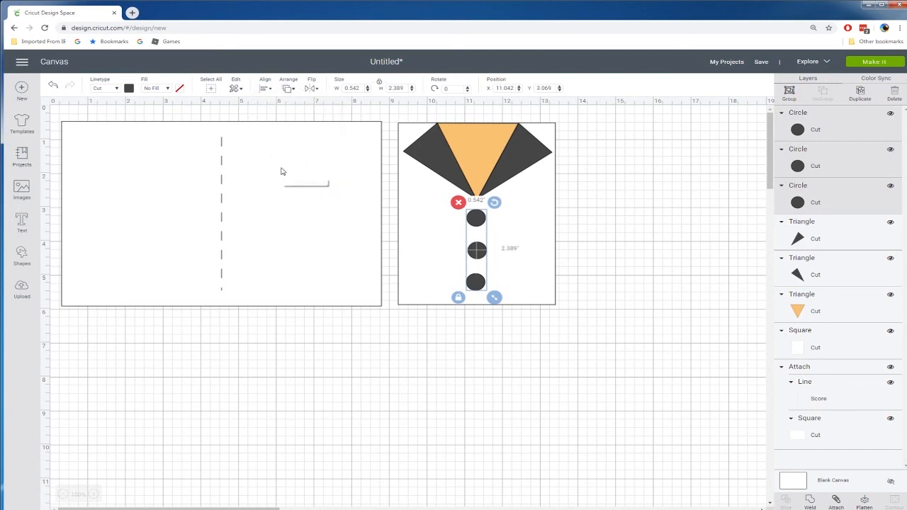
{"action": "left_click", "coordinate": [54, 85]}
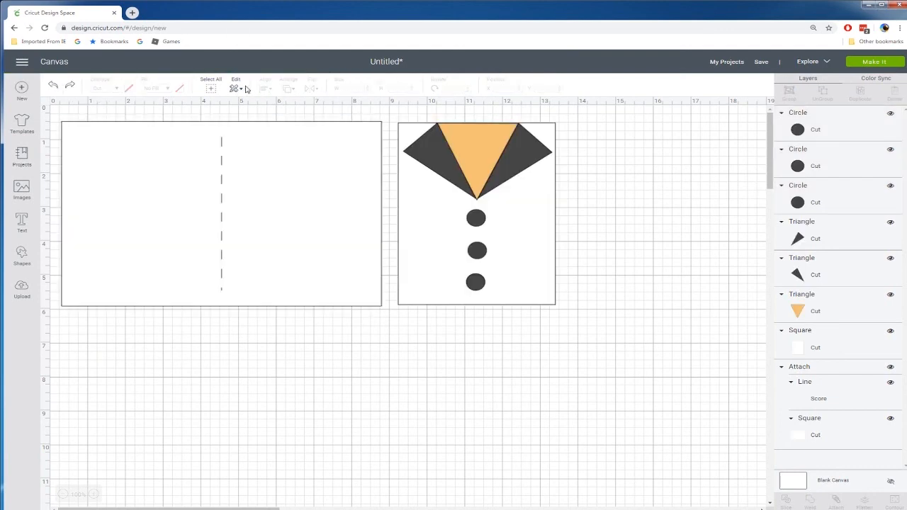
Align the three button circles in a straight column with Center Horizontally
{"action": "left_click", "coordinate": [479, 222]}
{"action": "left_click", "coordinate": [477, 255], "text": "shift"}
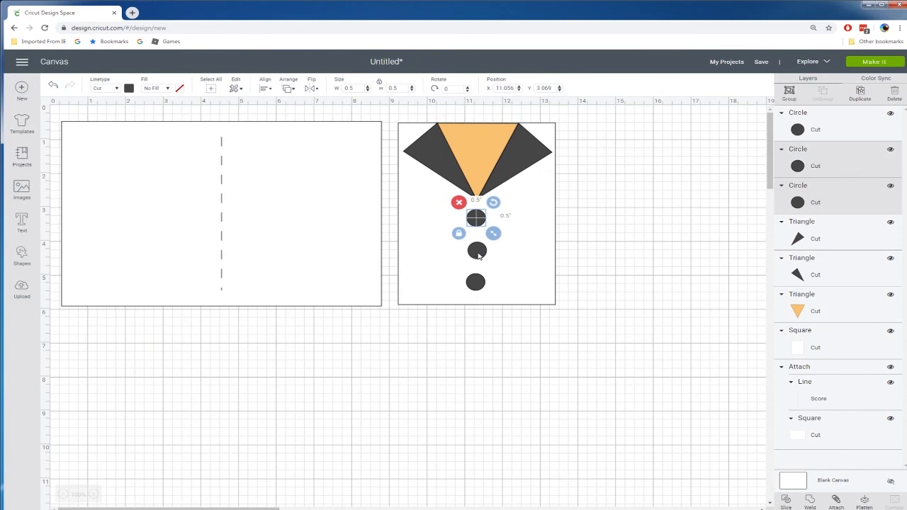
{"action": "left_click", "coordinate": [475, 282], "text": "shift"}
{"action": "left_click", "coordinate": [263, 90]}
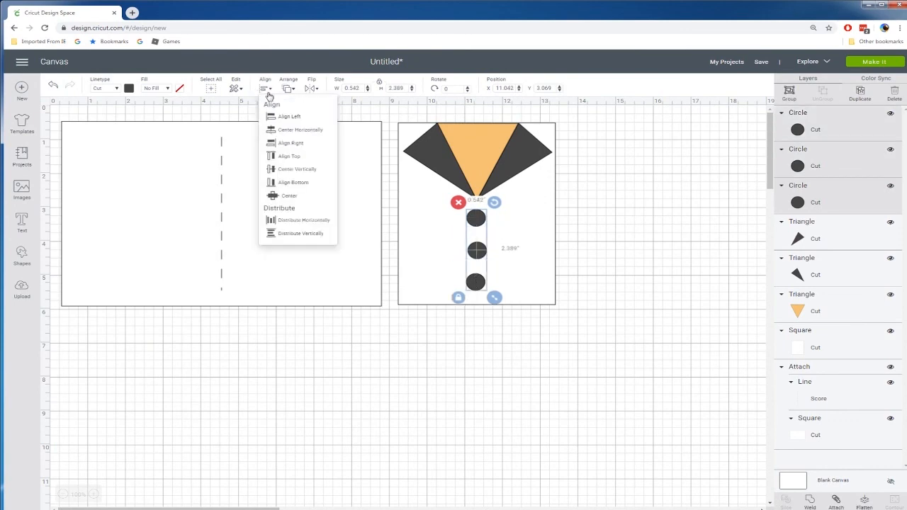
{"action": "left_click", "coordinate": [289, 184]}
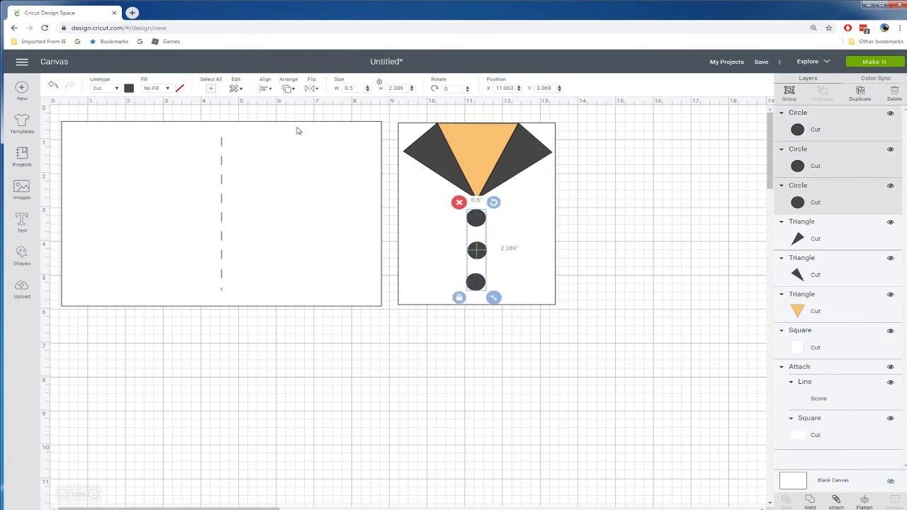
{"action": "left_click", "coordinate": [472, 441]}
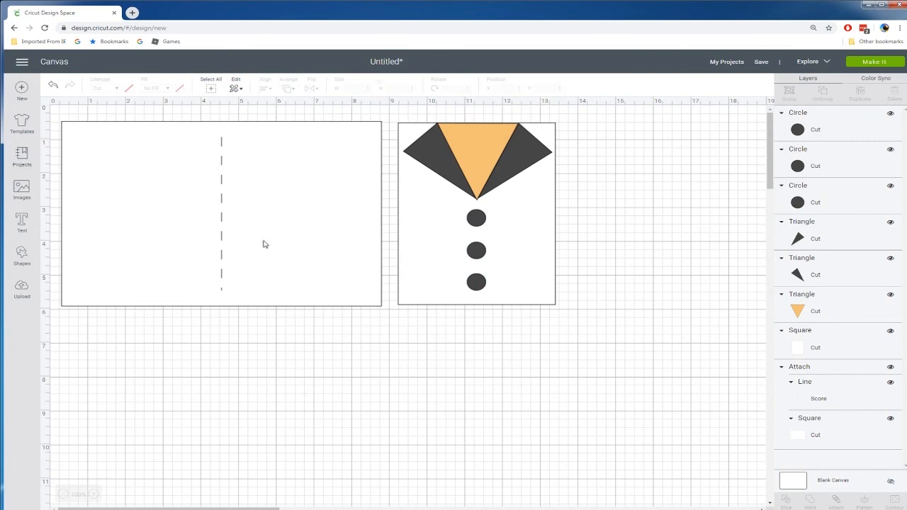
Recolor both dark collar triangles and the three button circles to the off-white shade #F5EDED
{"action": "left_click", "coordinate": [439, 158]}
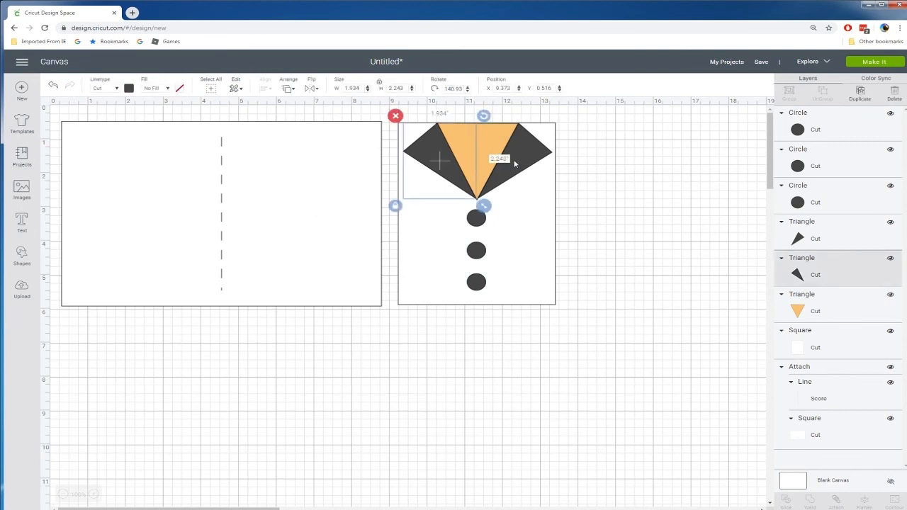
{"action": "left_click", "coordinate": [519, 165], "text": "shift"}
{"action": "left_click", "coordinate": [477, 221], "text": "shift"}
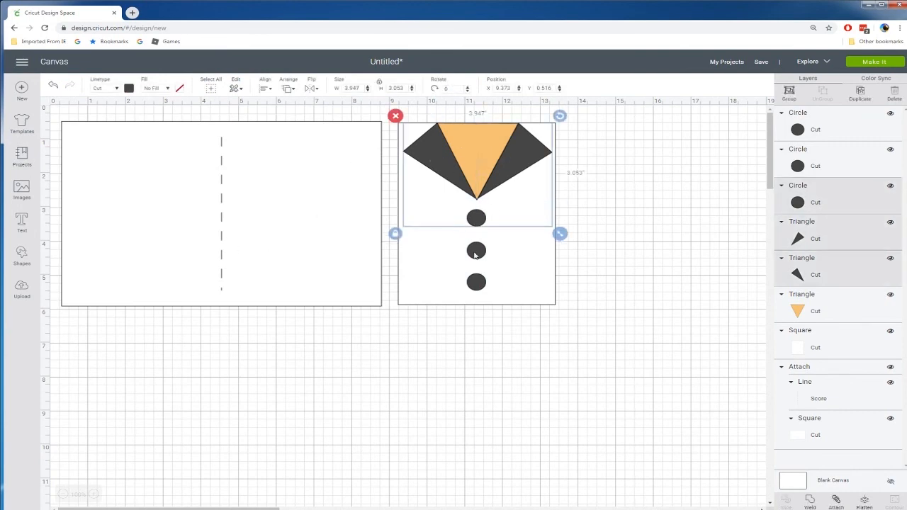
{"action": "left_click", "coordinate": [476, 252], "text": "shift"}
{"action": "left_click", "coordinate": [480, 284], "text": "shift"}
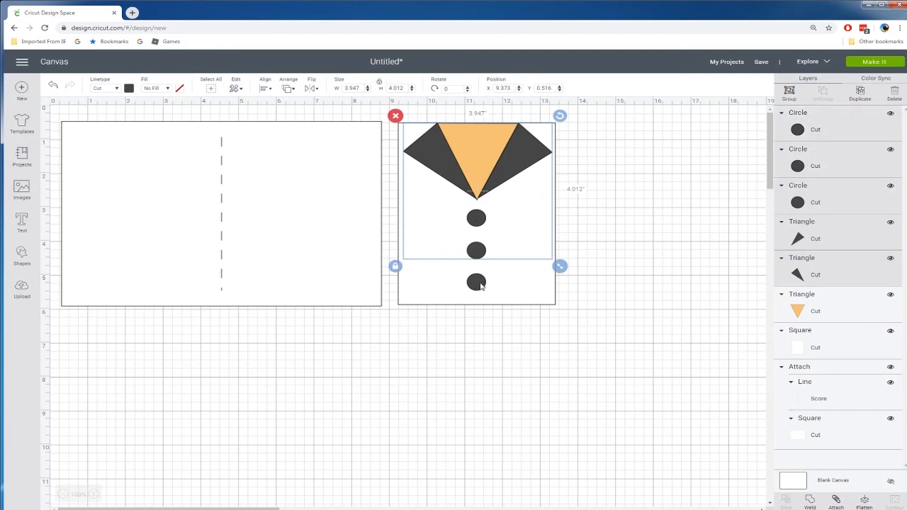
{"action": "left_click", "coordinate": [117, 89]}
{"action": "left_click", "coordinate": [129, 89]}
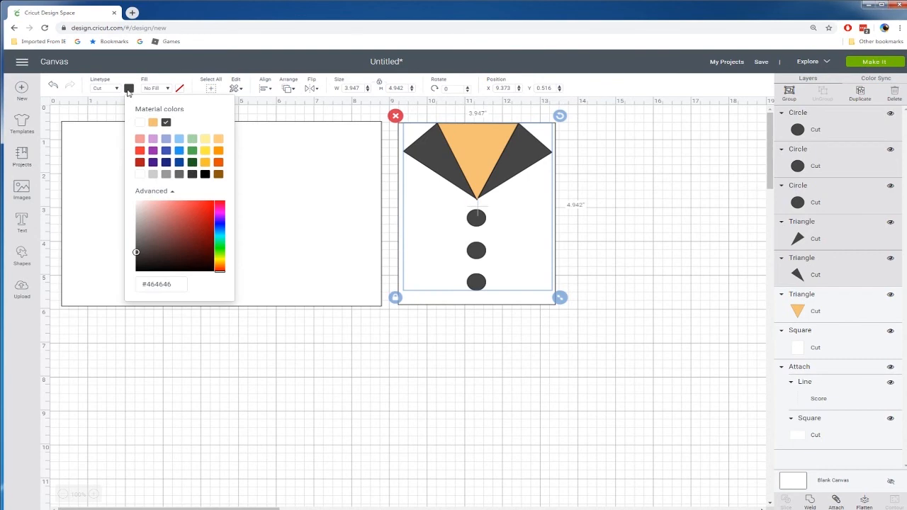
{"action": "left_click", "coordinate": [139, 175]}
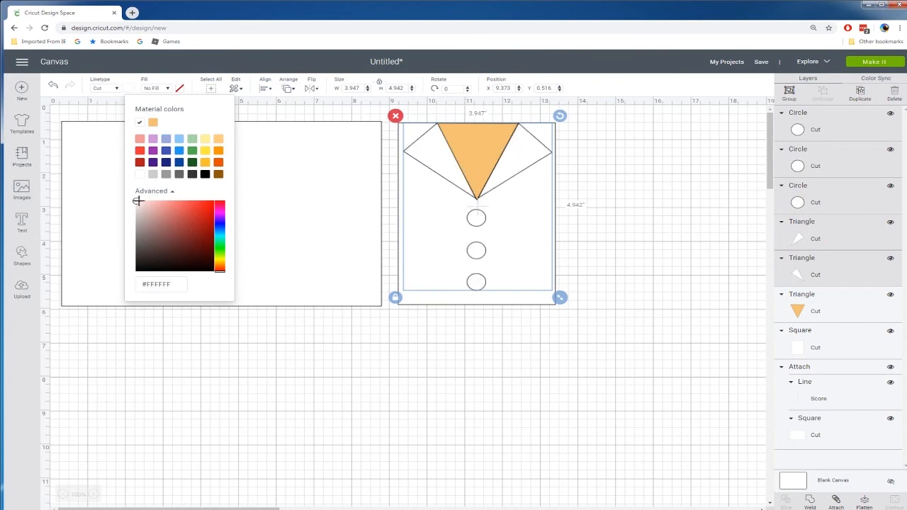
{"action": "left_click", "coordinate": [138, 201]}
{"action": "left_click", "coordinate": [141, 202]}
{"action": "left_click", "coordinate": [138, 204]}
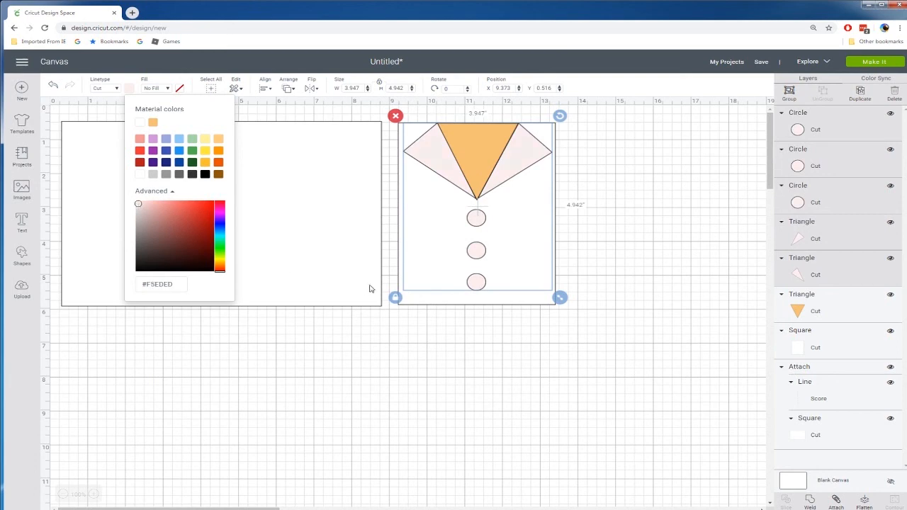
{"action": "left_click", "coordinate": [365, 410]}
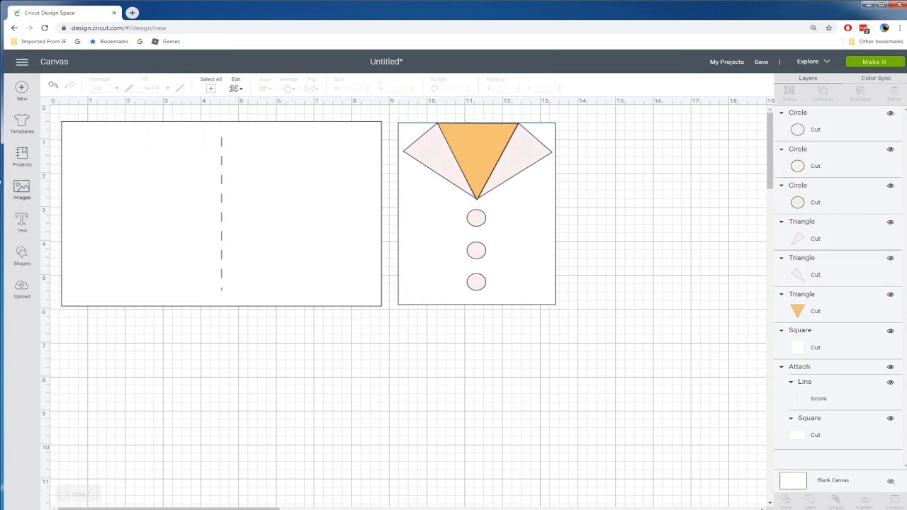
Add a square, unlock its proportions, reshape it into a strip about 1.97 by 0.32 inches, and place it right below the collar
{"action": "left_click", "coordinate": [22, 256]}
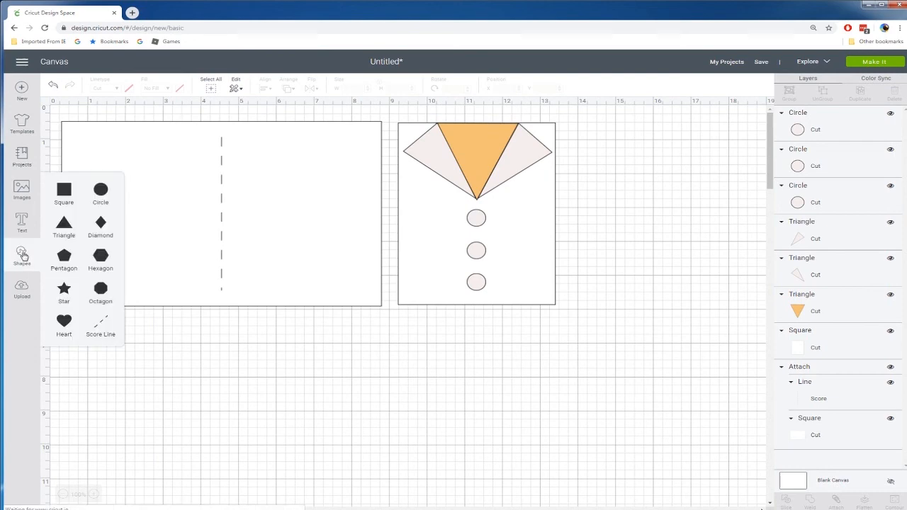
{"action": "left_click", "coordinate": [64, 191]}
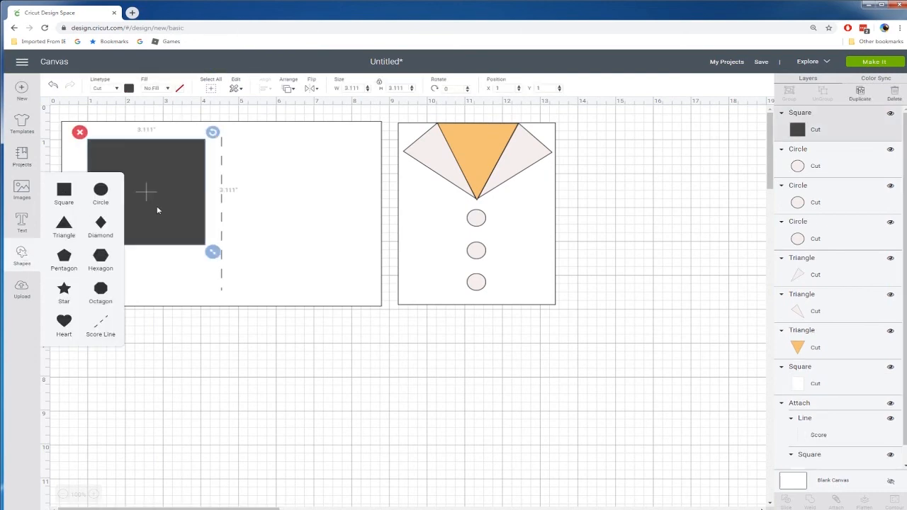
{"action": "left_click_drag", "start_coordinate": [164, 220], "coordinate": [326, 252]}
{"action": "left_click", "coordinate": [253, 284]}
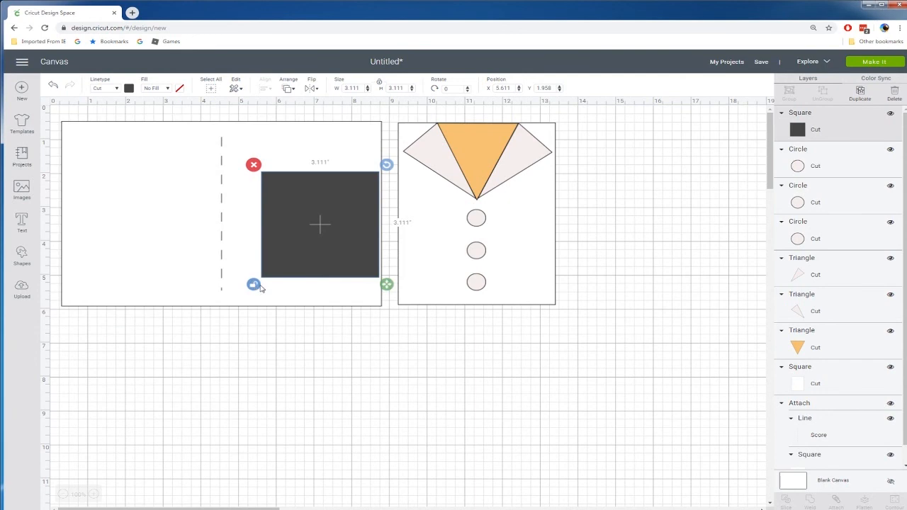
{"action": "left_click_drag", "start_coordinate": [386, 284], "coordinate": [536, 222]}
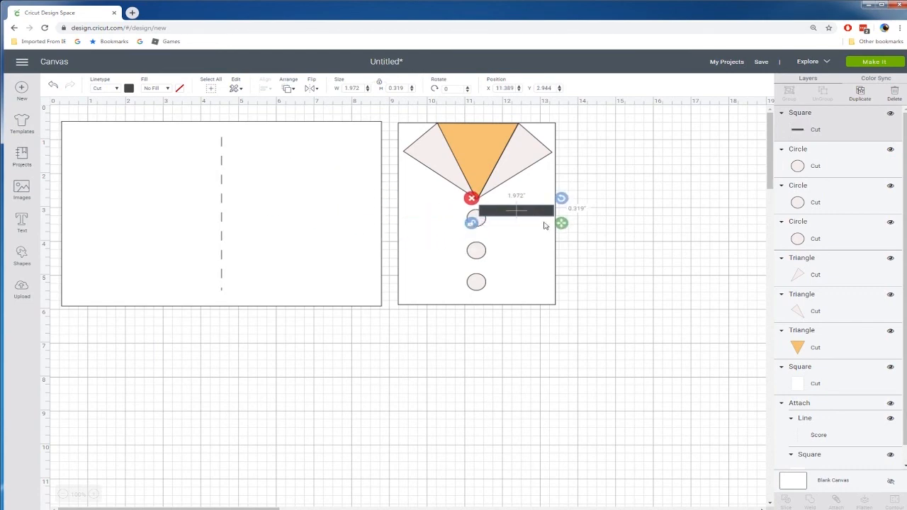
Resize the dark strip to about 1.74 by 0.43 inches and position it beside the uppermost button circle
{"action": "left_click_drag", "start_coordinate": [561, 223], "coordinate": [542, 223]}
{"action": "left_click", "coordinate": [648, 229]}
{"action": "left_click", "coordinate": [544, 223]}
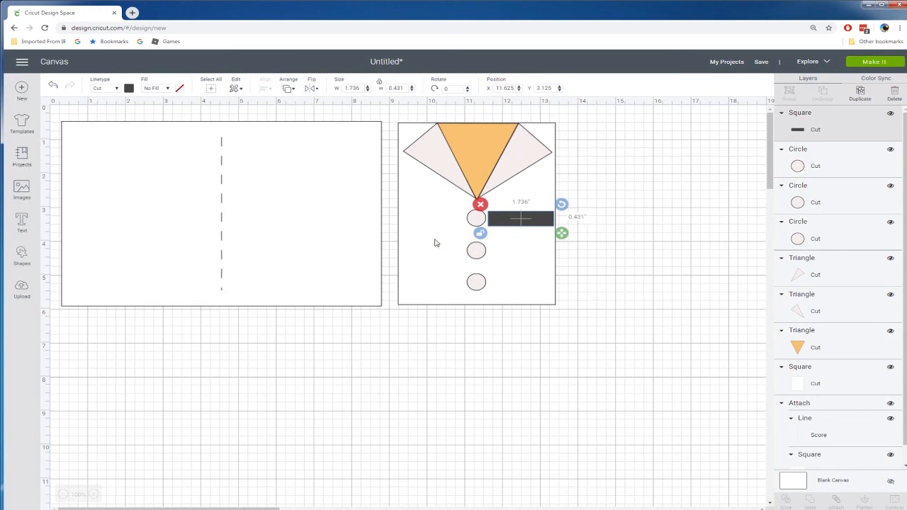
Add a circle below the card base and reshape it into a narrow upright ellipse about 0.63 by 4.01 inches
{"action": "left_click", "coordinate": [20, 258]}
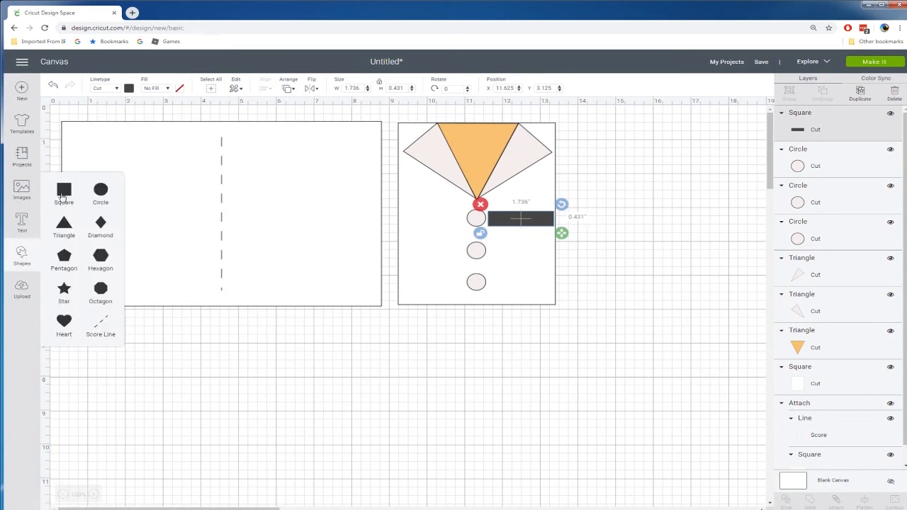
{"action": "left_click", "coordinate": [100, 189]}
{"action": "left_click_drag", "start_coordinate": [210, 229], "coordinate": [242, 332]}
{"action": "left_click_drag", "start_coordinate": [270, 373], "coordinate": [170, 403]}
{"action": "left_click_drag", "start_coordinate": [153, 338], "coordinate": [166, 411]}
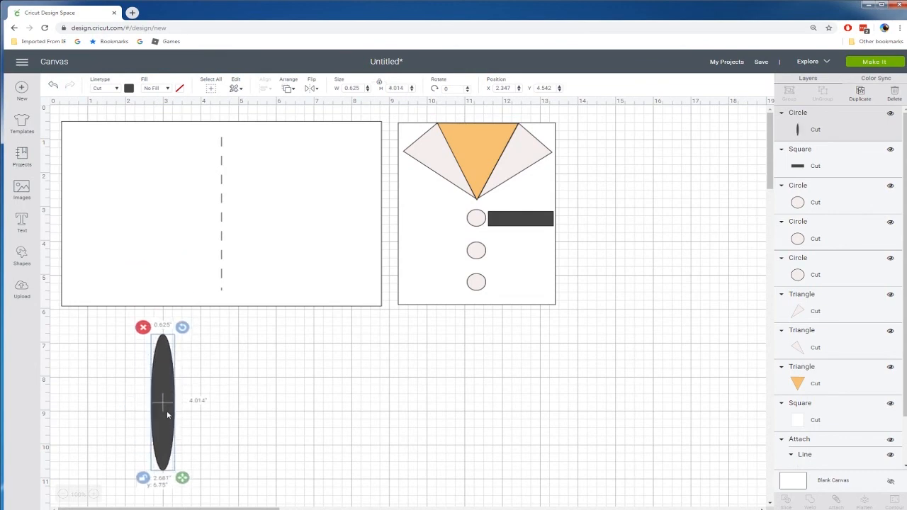
Add a square covering all but the upper tip of the ellipse and slice the two shapes
{"action": "left_click", "coordinate": [27, 258]}
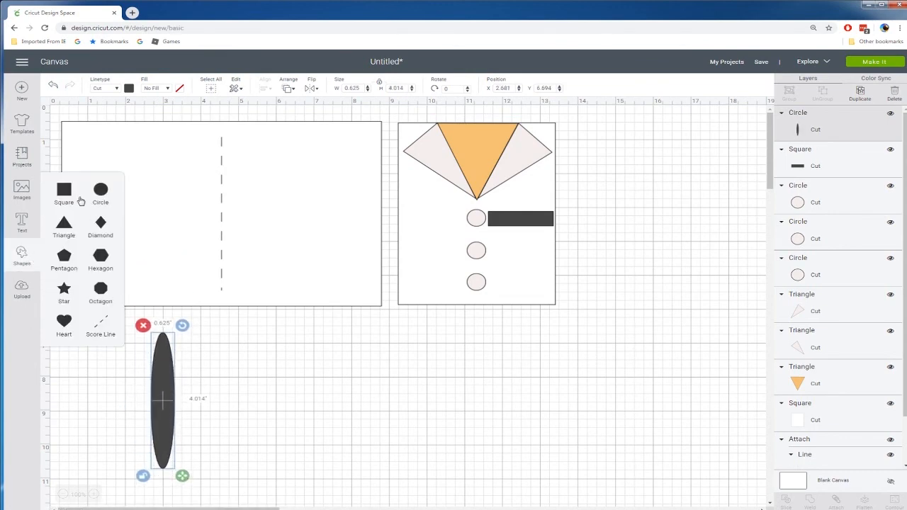
{"action": "left_click", "coordinate": [64, 190]}
{"action": "left_click_drag", "start_coordinate": [179, 278], "coordinate": [169, 474]}
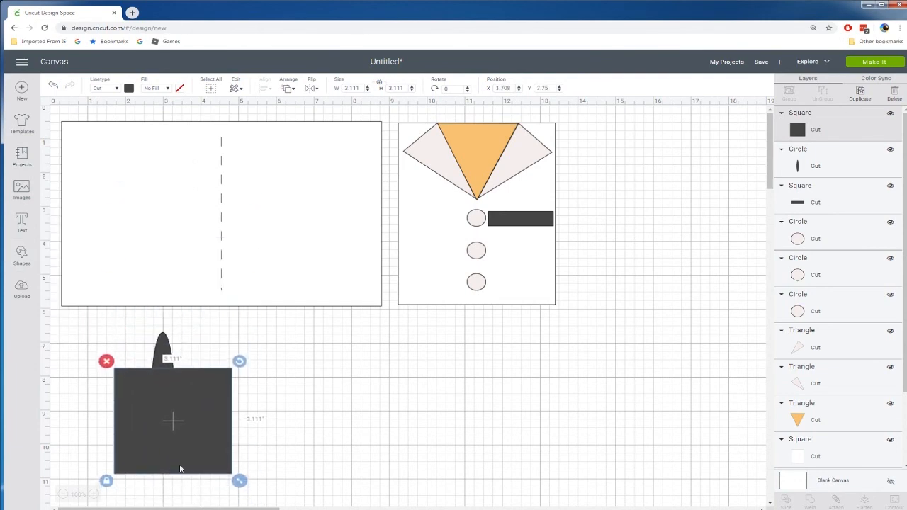
{"action": "left_click", "coordinate": [276, 419]}
{"action": "left_click_drag", "start_coordinate": [198, 345], "coordinate": [148, 412]}
{"action": "right_click", "coordinate": [153, 405]}
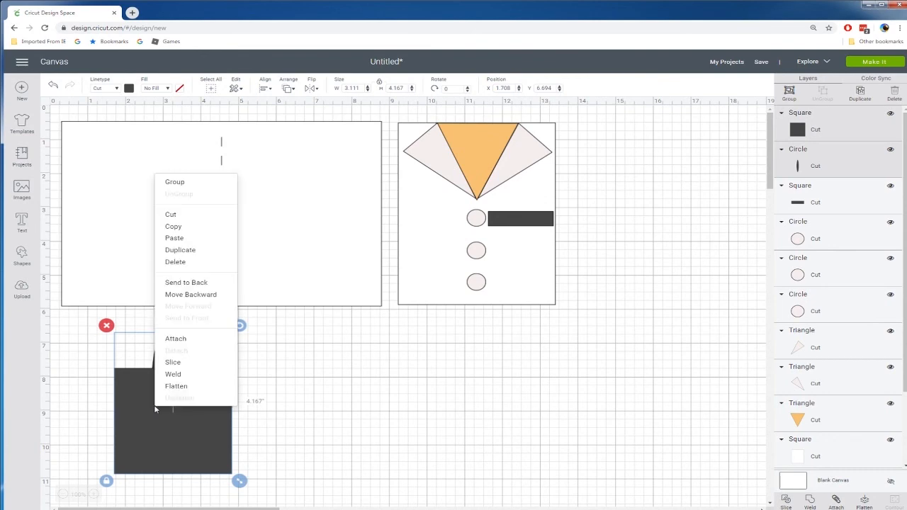
{"action": "left_click", "coordinate": [174, 363]}
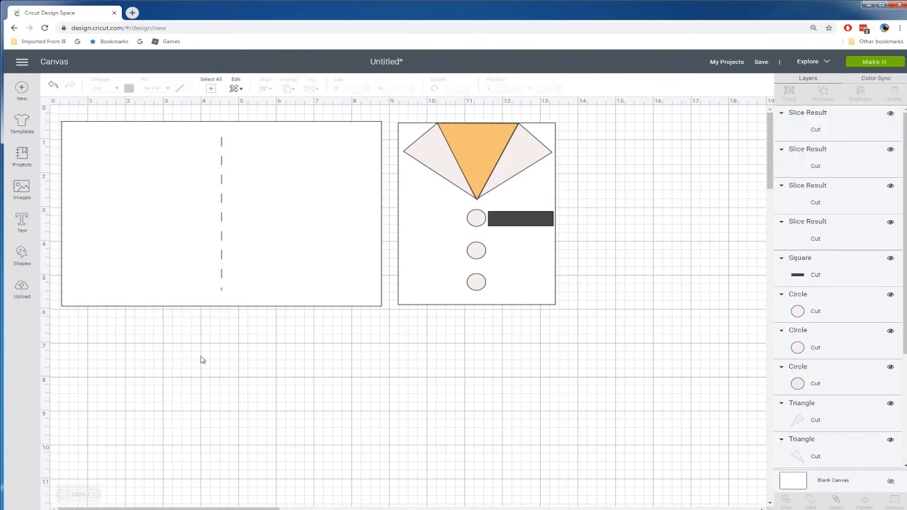
Move the sliced rounded tip away from the other pieces and delete the leftover slice results
{"action": "left_click_drag", "start_coordinate": [167, 352], "coordinate": [355, 351]}
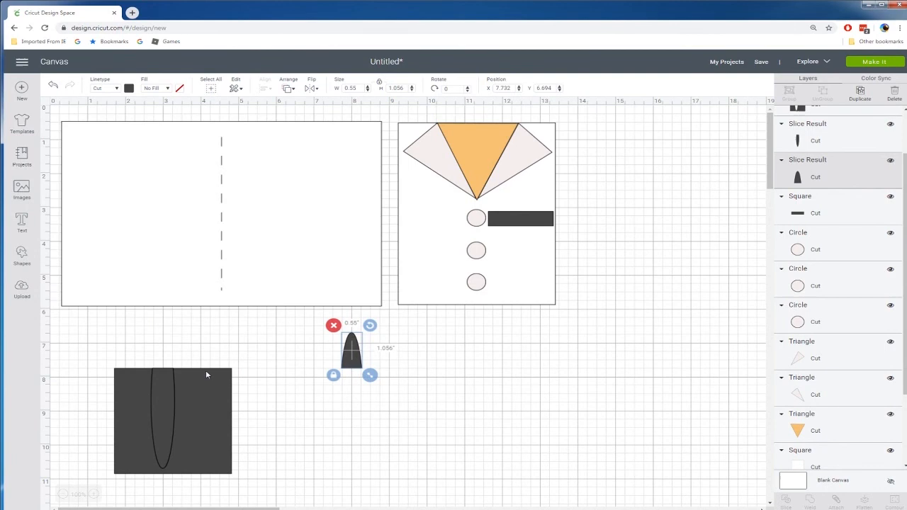
{"action": "left_click", "coordinate": [259, 348]}
{"action": "left_click_drag", "start_coordinate": [257, 345], "coordinate": [107, 471]}
{"action": "key", "text": "Delete"}
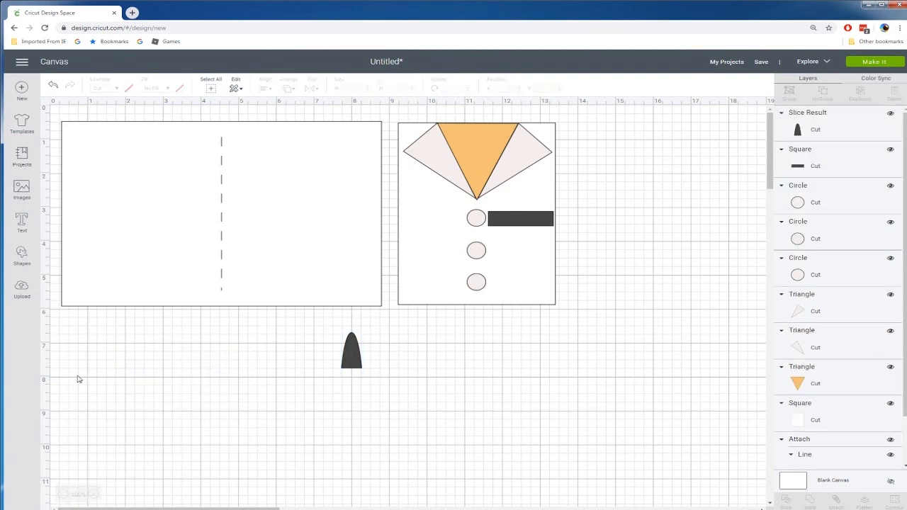
Add a square, reshape it into a thin upright strip about 0.17 by 1.33 inches, and color it yellow #FFEC3C
{"action": "left_click", "coordinate": [24, 255]}
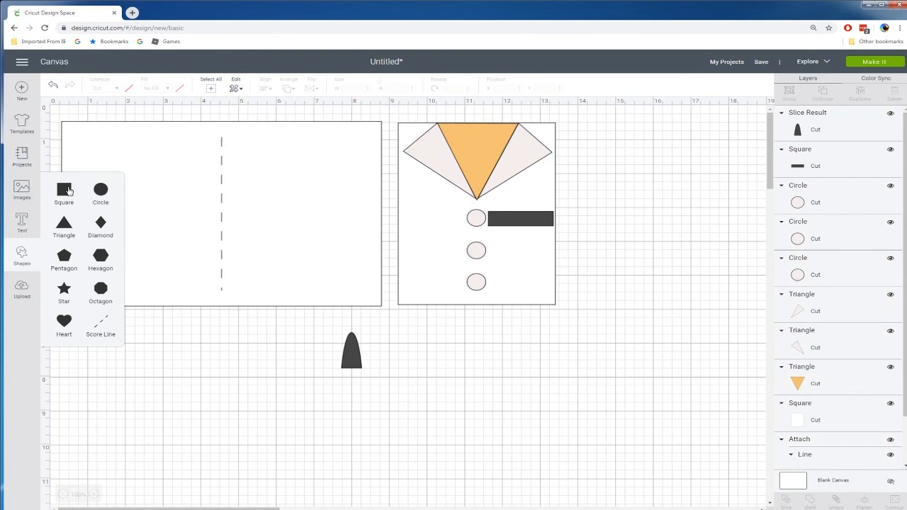
{"action": "left_click", "coordinate": [64, 190]}
{"action": "left_click_drag", "start_coordinate": [269, 302], "coordinate": [158, 242]}
{"action": "left_click", "coordinate": [136, 216]}
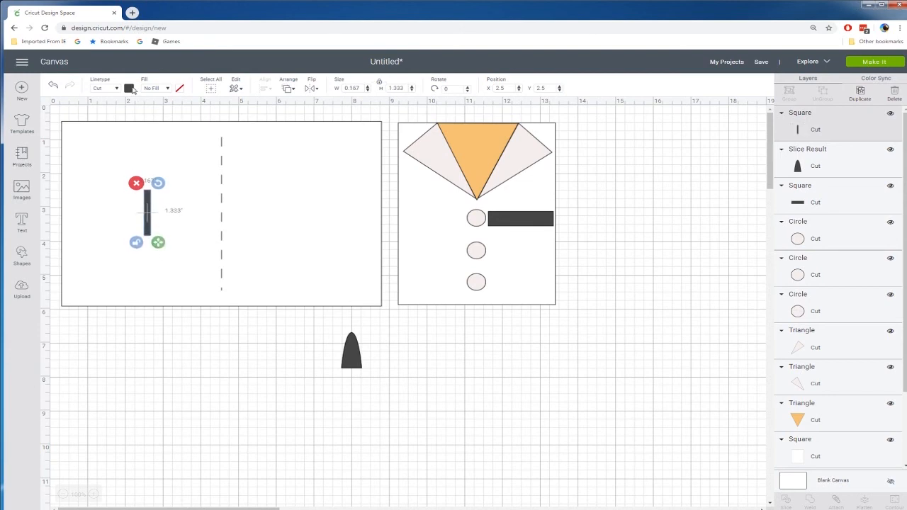
{"action": "left_click", "coordinate": [129, 87]}
{"action": "left_click", "coordinate": [207, 151]}
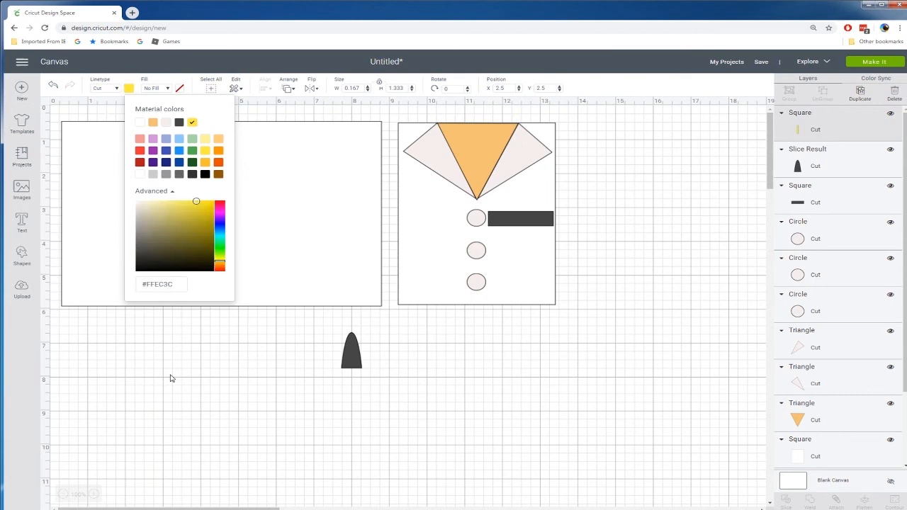
{"action": "left_click", "coordinate": [170, 373]}
Place the yellow strip over the middle of the rounded tip and move both onto the pocket strip
{"action": "left_click_drag", "start_coordinate": [146, 233], "coordinate": [353, 386]}
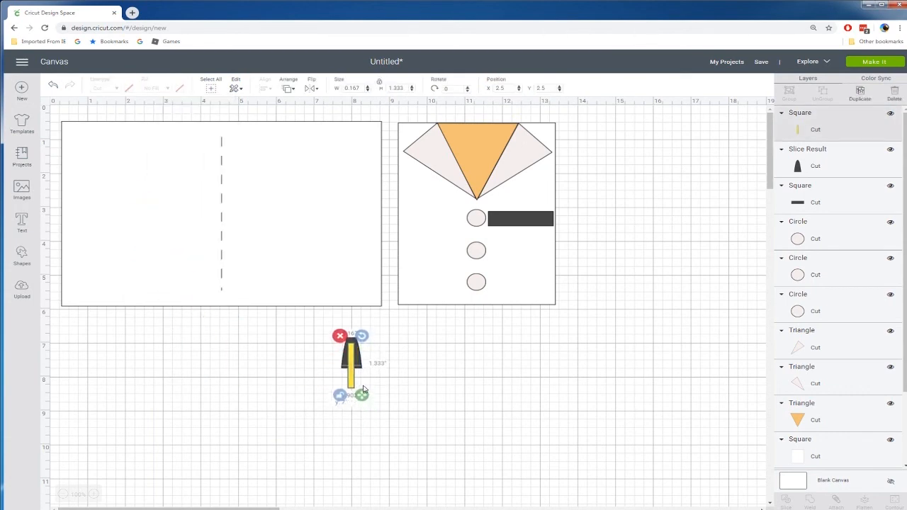
{"action": "left_click", "coordinate": [472, 371]}
{"action": "left_click_drag", "start_coordinate": [328, 338], "coordinate": [537, 203]}
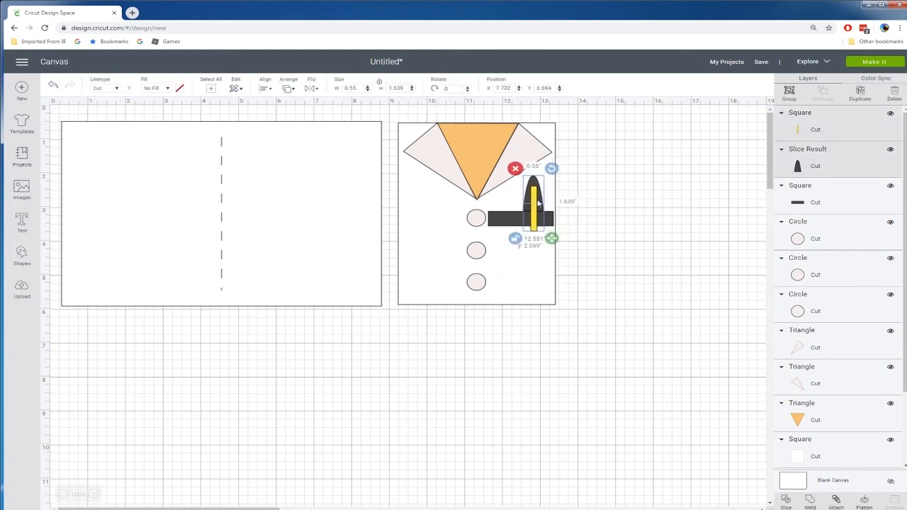
{"action": "left_click", "coordinate": [593, 219]}
Recolor the dark pocket strip to the off-white shade #F5EDED
{"action": "left_click", "coordinate": [512, 229]}
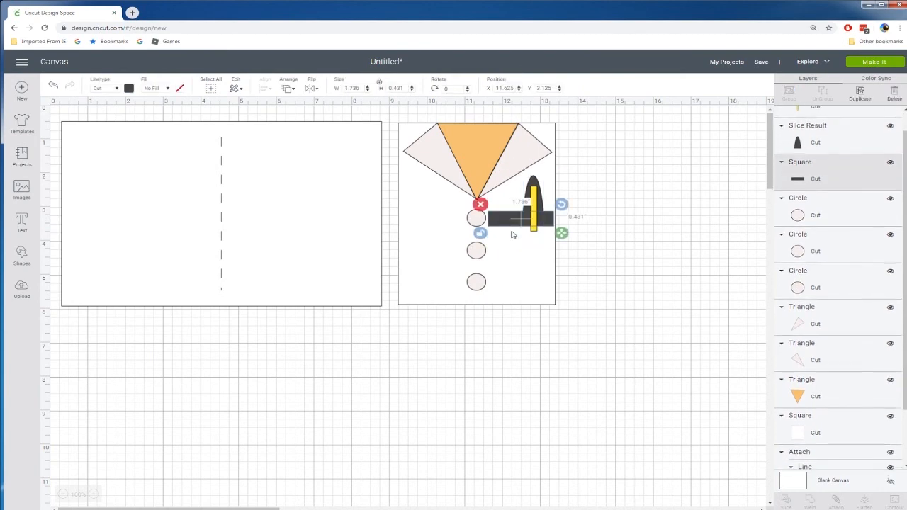
{"action": "left_click", "coordinate": [128, 90]}
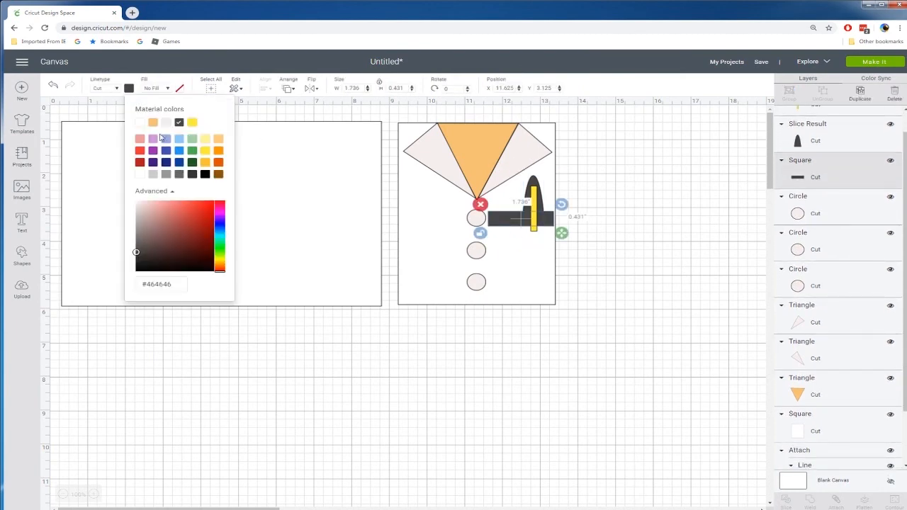
{"action": "left_click", "coordinate": [166, 123]}
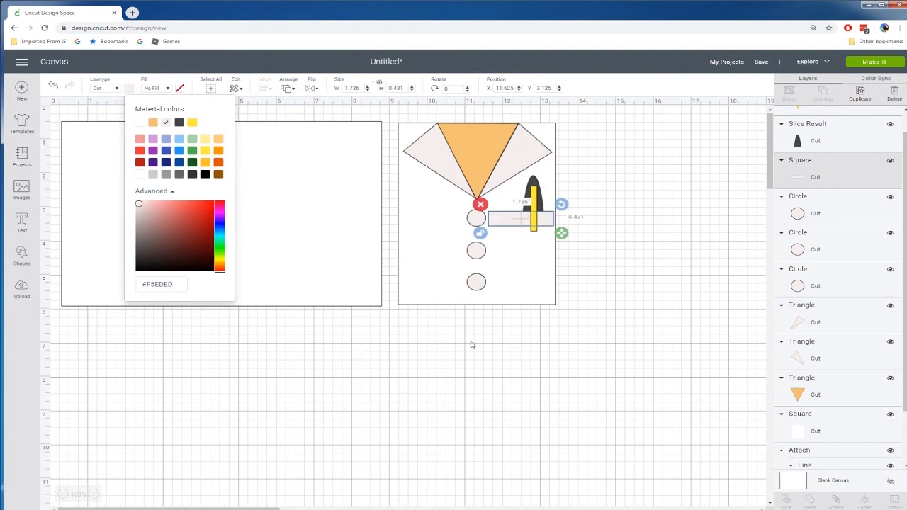
{"action": "left_click", "coordinate": [592, 340]}
Recolor the dark rounded piece behind the yellow strip to light blue #90CAF8
{"action": "left_click", "coordinate": [536, 182]}
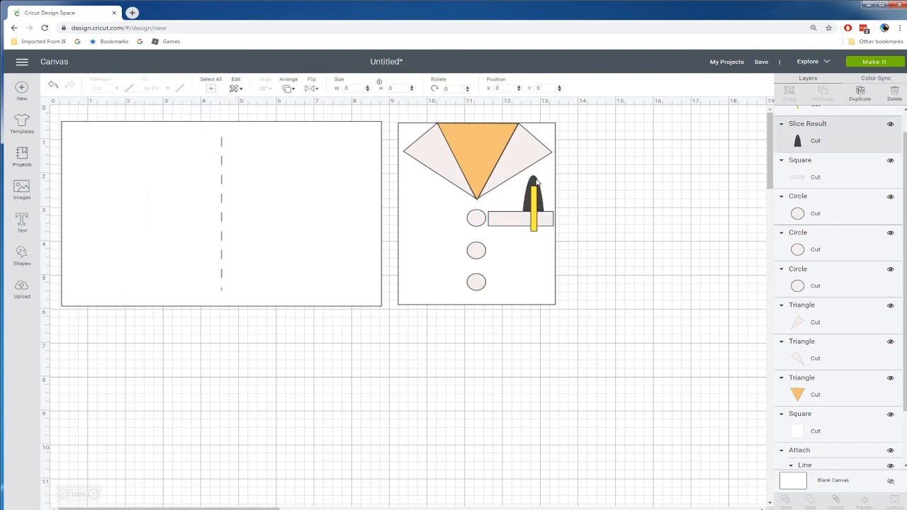
{"action": "left_click", "coordinate": [128, 90]}
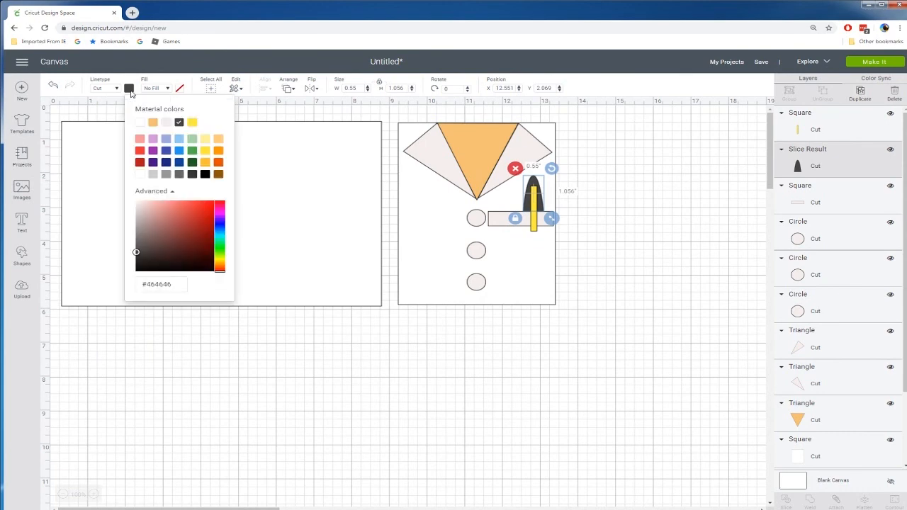
{"action": "left_click", "coordinate": [179, 139]}
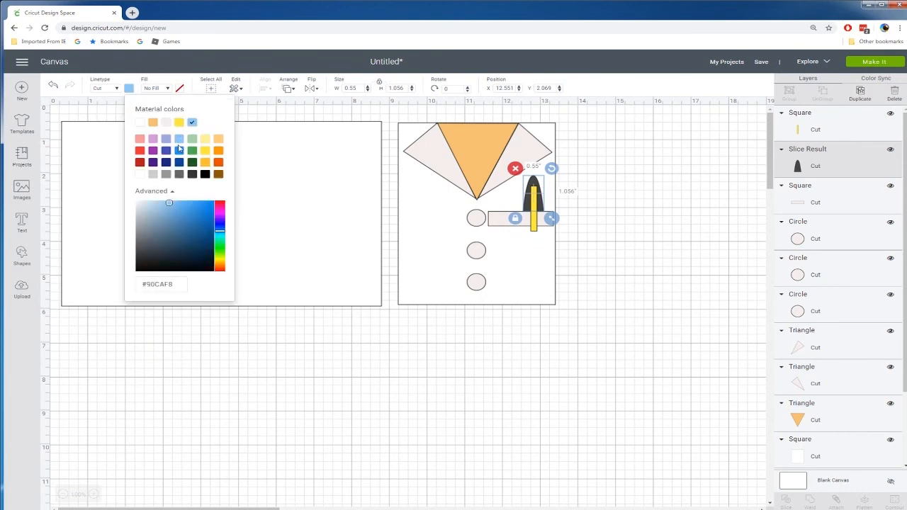
{"action": "left_click", "coordinate": [166, 139]}
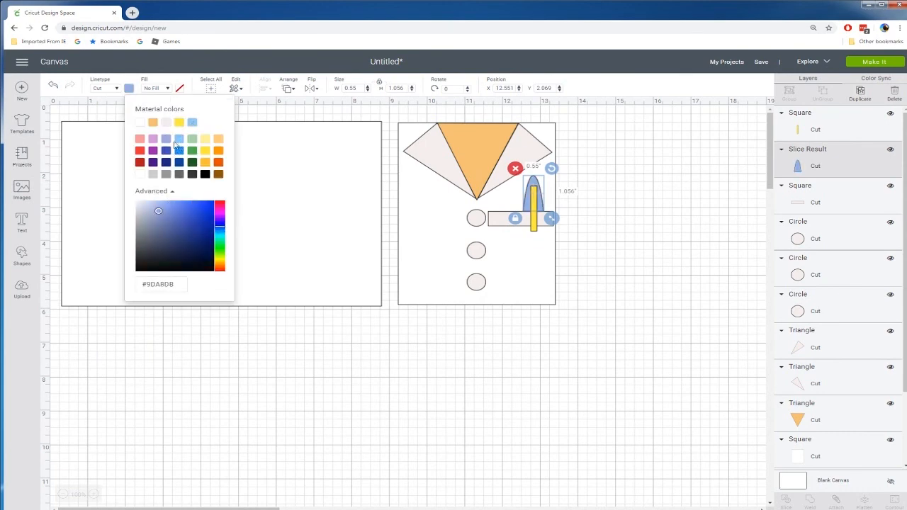
{"action": "left_click", "coordinate": [179, 139]}
{"action": "left_click", "coordinate": [437, 391]}
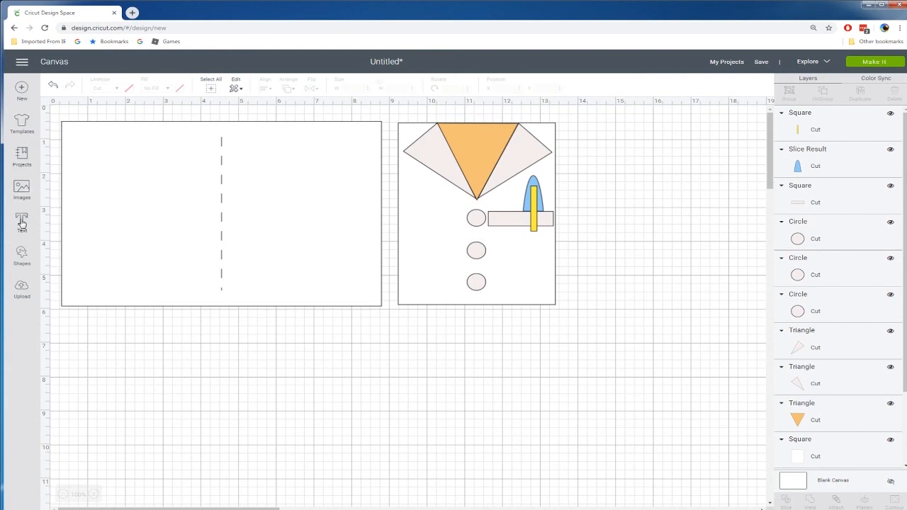
Add a circle about 0.93 inches across in the empty area below the card base
{"action": "left_click", "coordinate": [20, 259]}
{"action": "left_click", "coordinate": [99, 194]}
{"action": "left_click_drag", "start_coordinate": [224, 257], "coordinate": [266, 380]}
{"action": "left_click_drag", "start_coordinate": [324, 439], "coordinate": [251, 399]}
{"action": "left_click_drag", "start_coordinate": [219, 350], "coordinate": [244, 404]}
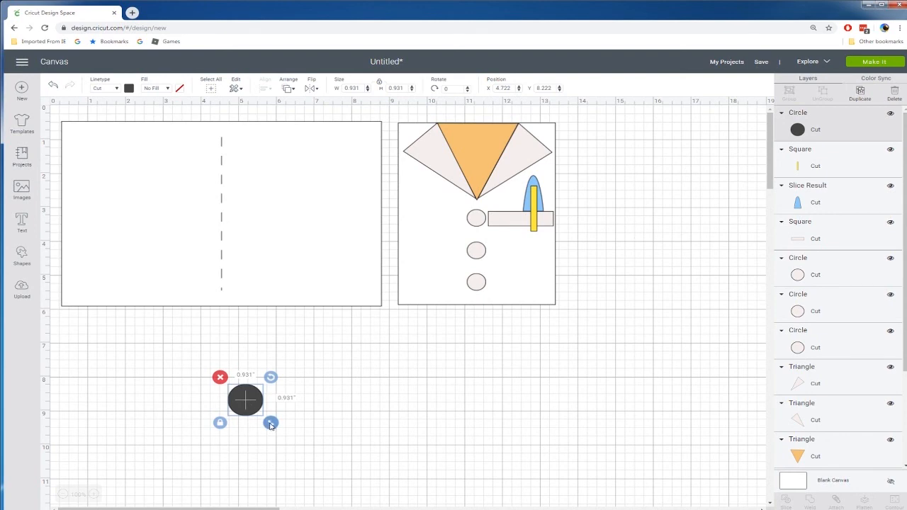
Duplicate the dark circle as a black copy about 0.63 inches across and set it to the left of the original
{"action": "key", "text": "ctrl+d"}
{"action": "left_click_drag", "start_coordinate": [290, 441], "coordinate": [247, 409]}
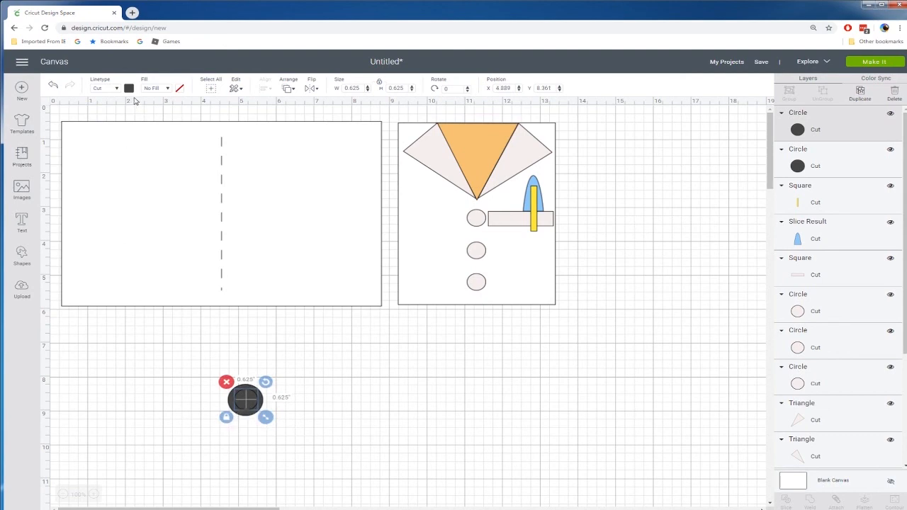
{"action": "left_click", "coordinate": [129, 89]}
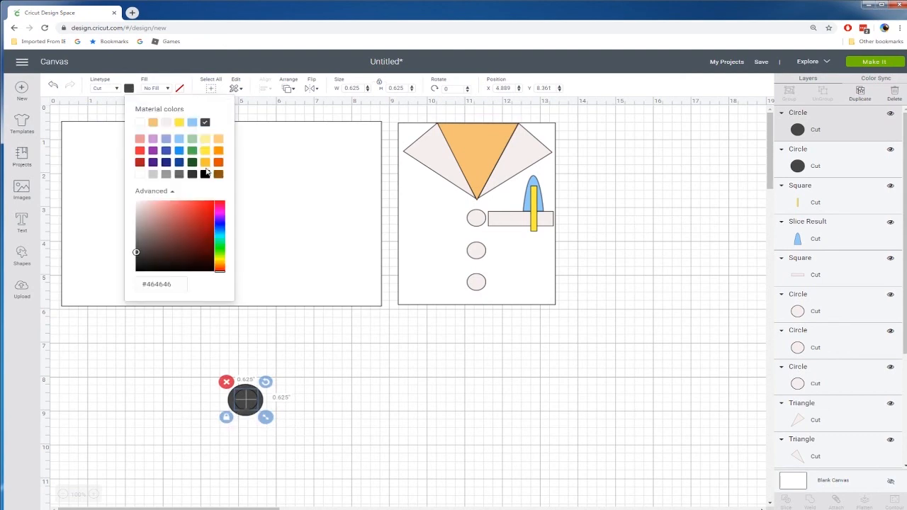
{"action": "left_click", "coordinate": [205, 174]}
{"action": "left_click", "coordinate": [348, 406]}
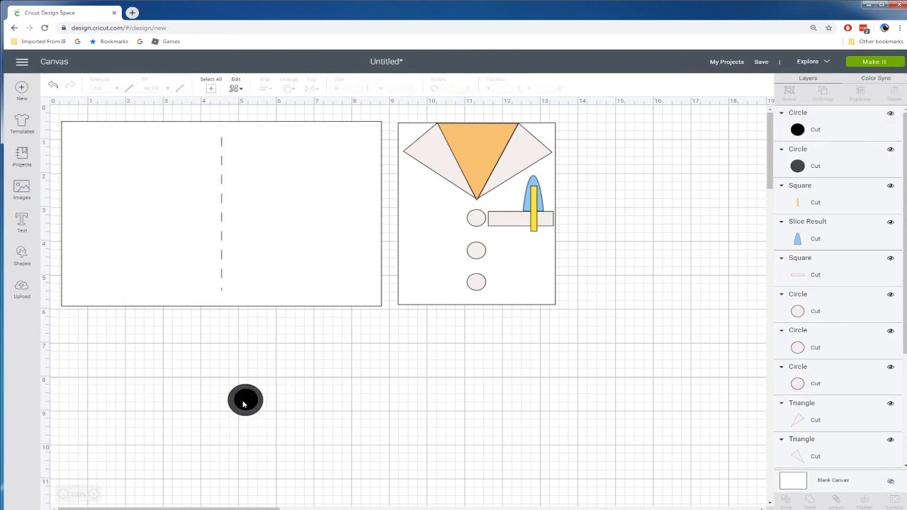
{"action": "left_click_drag", "start_coordinate": [243, 405], "coordinate": [185, 402]}
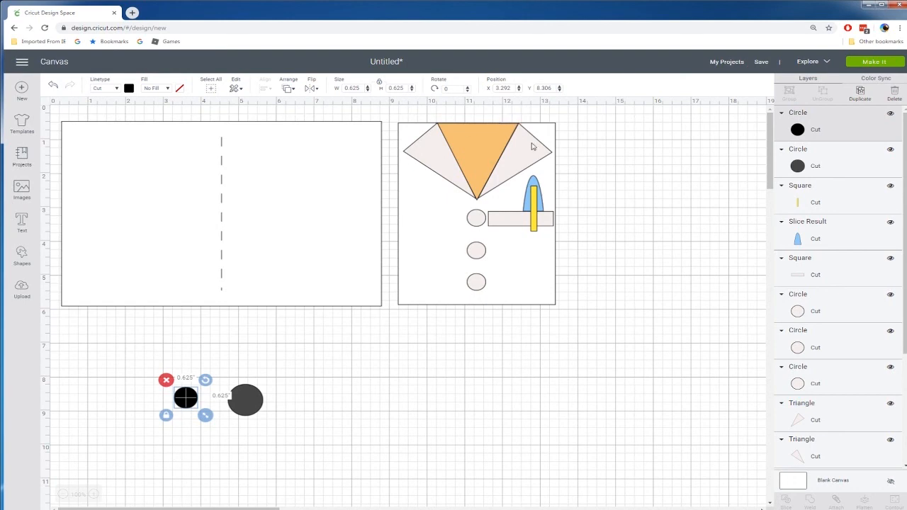
Add a large circle below the insert panel, overlap it with a slightly offset copy, and slice the two
{"action": "left_click", "coordinate": [24, 253]}
{"action": "left_click", "coordinate": [100, 190]}
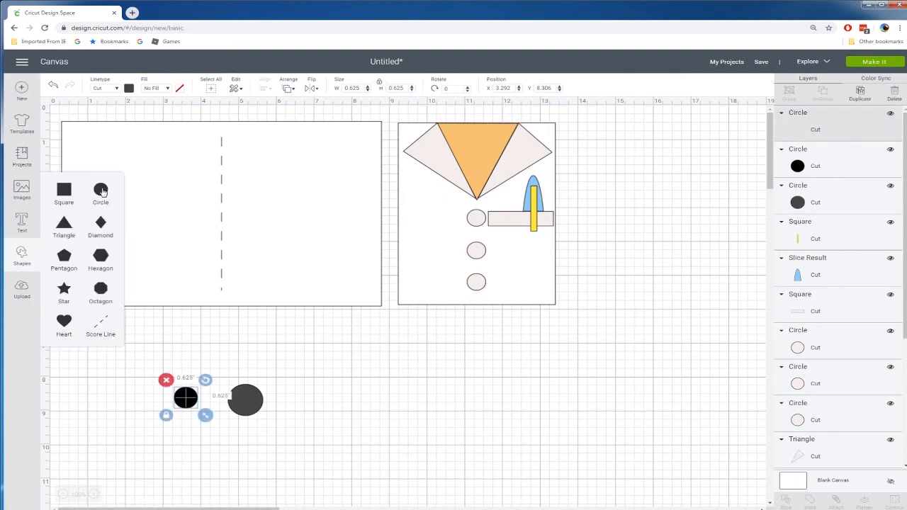
{"action": "left_click_drag", "start_coordinate": [250, 297], "coordinate": [441, 387]}
{"action": "key", "text": "ctrl+c"}
{"action": "key", "text": "ctrl+v"}
{"action": "left_click_drag", "start_coordinate": [328, 324], "coordinate": [427, 413]}
{"action": "right_click", "coordinate": [425, 412]}
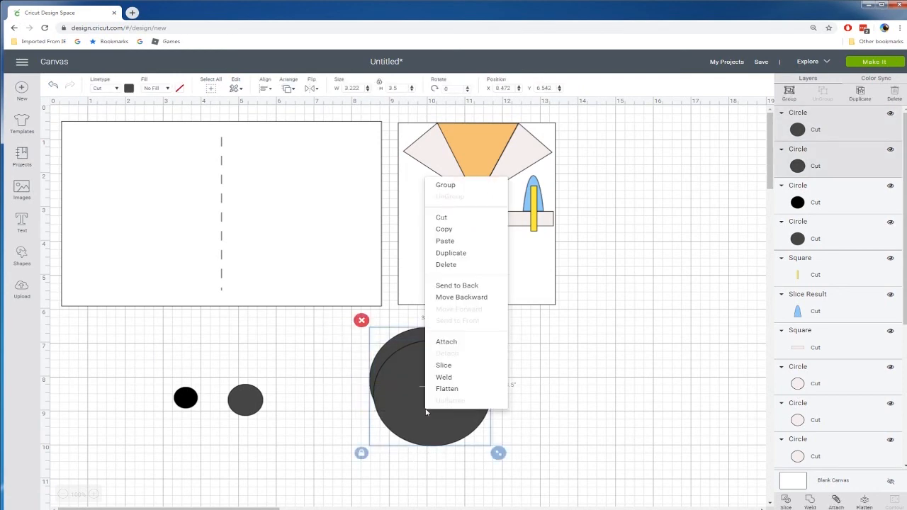
{"action": "left_click", "coordinate": [444, 366]}
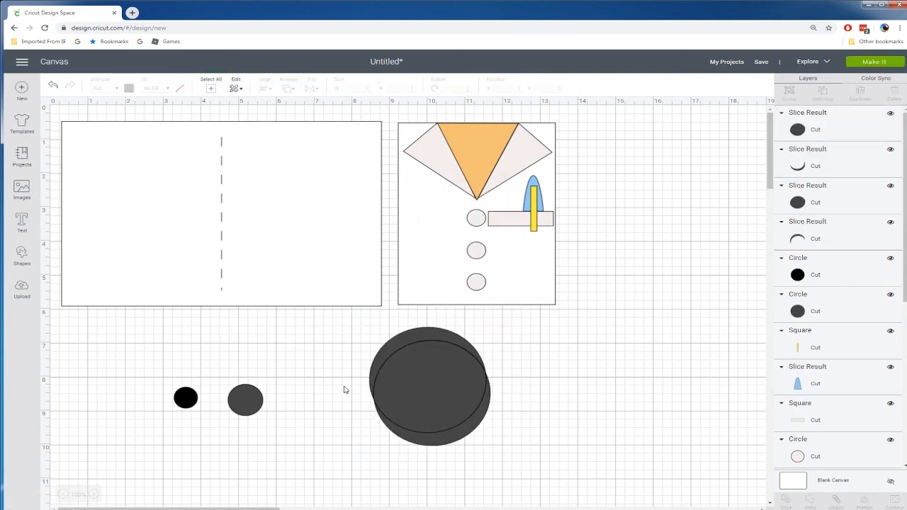
Move the upper crescent clear of the sliced circles and lay an oval slice piece over its lower left end
{"action": "left_click_drag", "start_coordinate": [396, 352], "coordinate": [473, 362]}
{"action": "left_click_drag", "start_coordinate": [415, 336], "coordinate": [644, 336]}
{"action": "left_click_drag", "start_coordinate": [467, 389], "coordinate": [567, 389]}
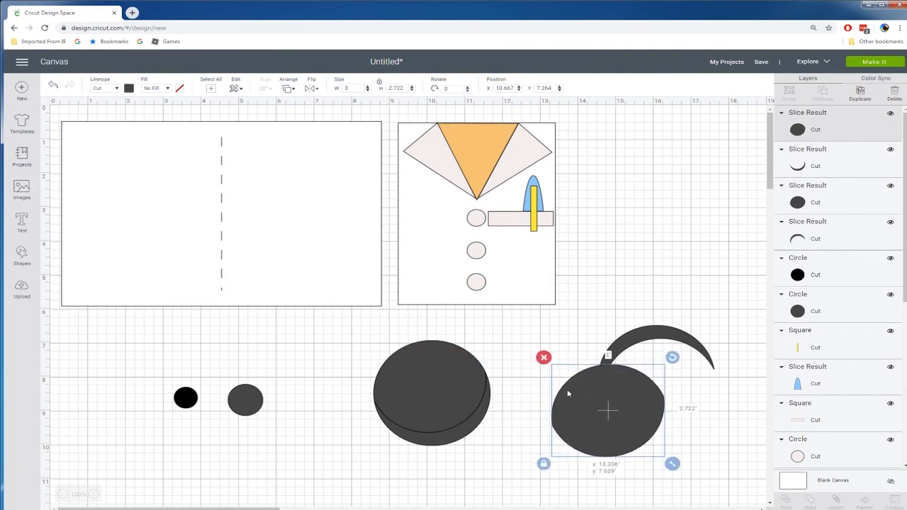
Slice the crescent with the overlapping oval and move the trimmed crescent over to the dark gray circle
{"action": "left_click_drag", "start_coordinate": [595, 348], "coordinate": [617, 384]}
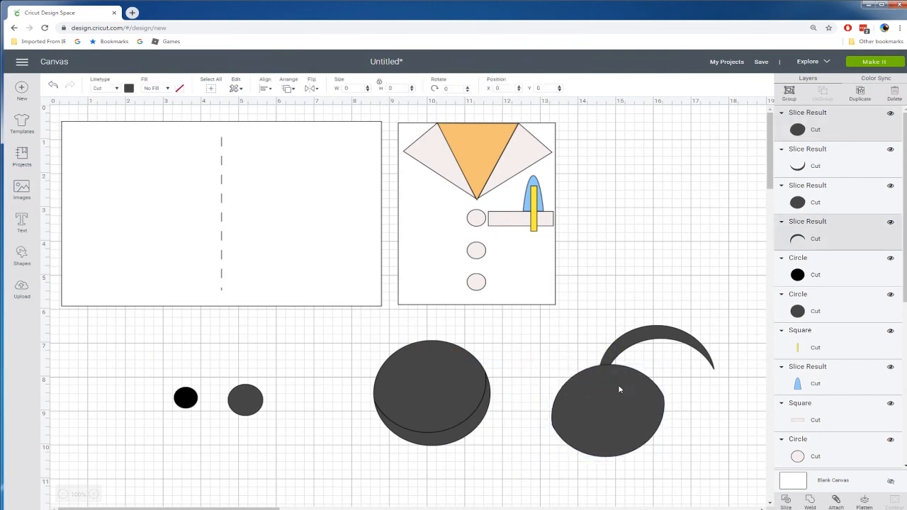
{"action": "right_click", "coordinate": [618, 387]}
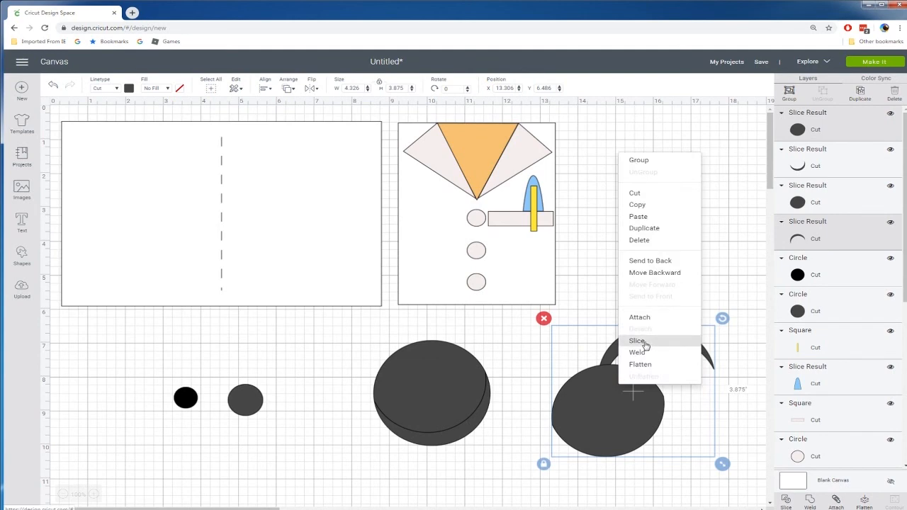
{"action": "left_click", "coordinate": [643, 343]}
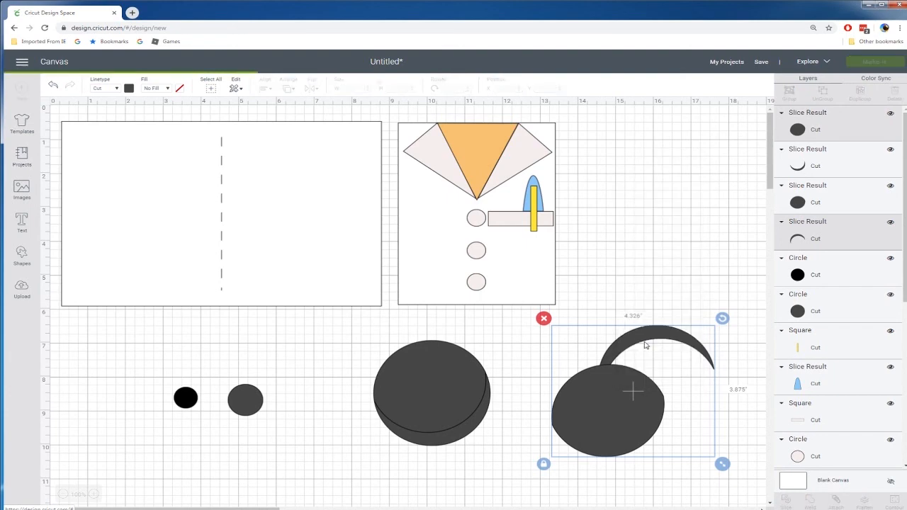
{"action": "left_click_drag", "start_coordinate": [604, 344], "coordinate": [281, 367]}
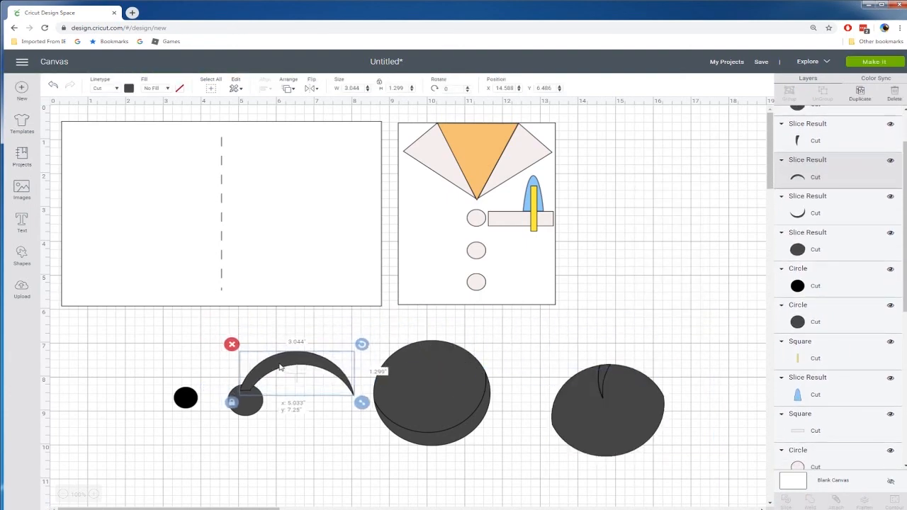
Lay the crescent's pointed right end over the oval slice piece, slice them, and return the trimmed crescent to the dark gray circle
{"action": "left_click_drag", "start_coordinate": [298, 370], "coordinate": [530, 387]}
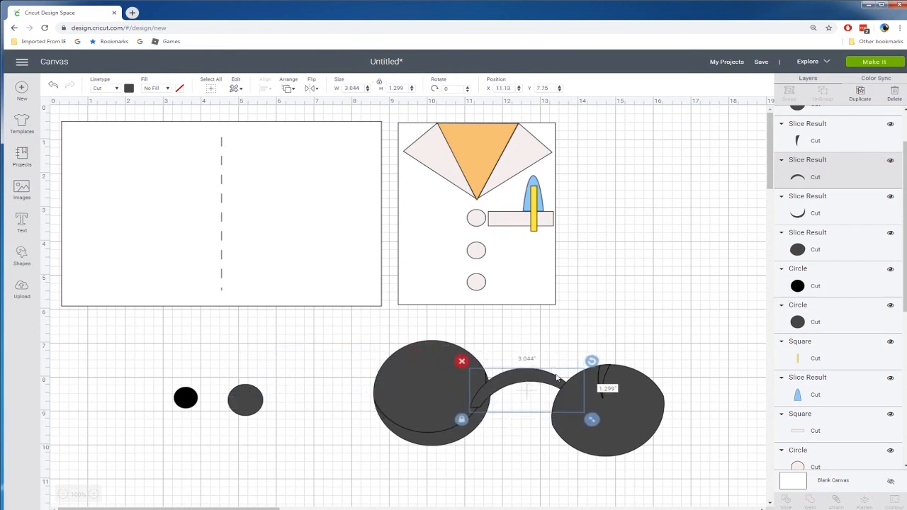
{"action": "left_click", "coordinate": [556, 369]}
{"action": "left_click_drag", "start_coordinate": [592, 346], "coordinate": [552, 399]}
{"action": "right_click", "coordinate": [553, 398]}
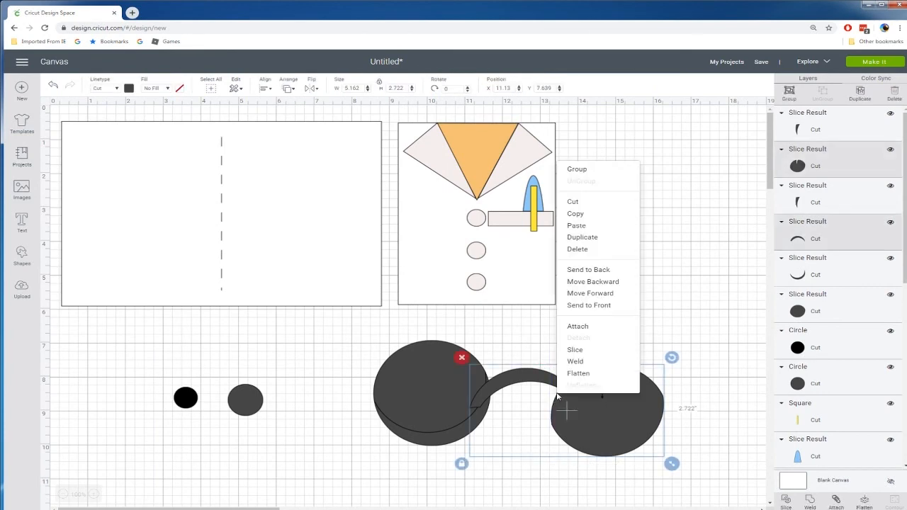
{"action": "left_click", "coordinate": [585, 350]}
{"action": "left_click_drag", "start_coordinate": [538, 381], "coordinate": [277, 368]}
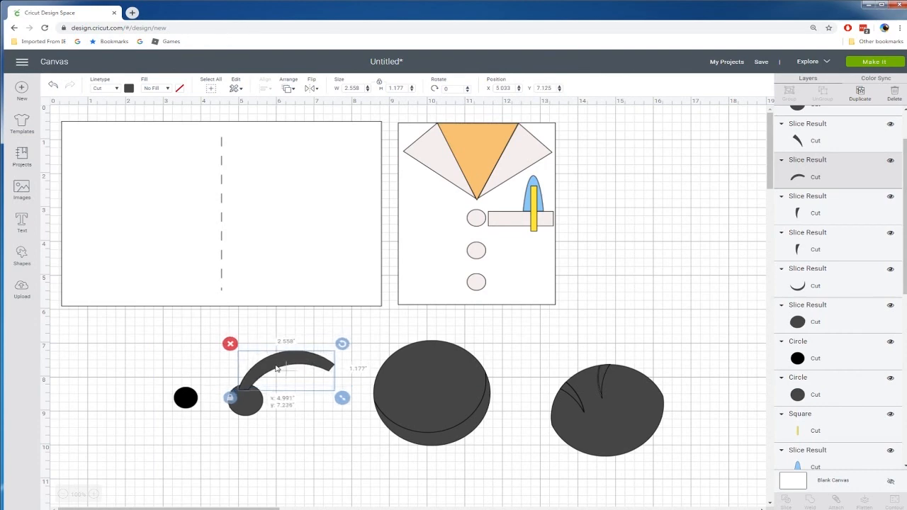
Weld the trimmed crescent to the dark gray circle and rotate the welded shape counterclockwise so the circle hangs at its lower end
{"action": "left_click", "coordinate": [208, 373]}
{"action": "left_click", "coordinate": [244, 400]}
{"action": "left_click", "coordinate": [243, 390], "text": "shift"}
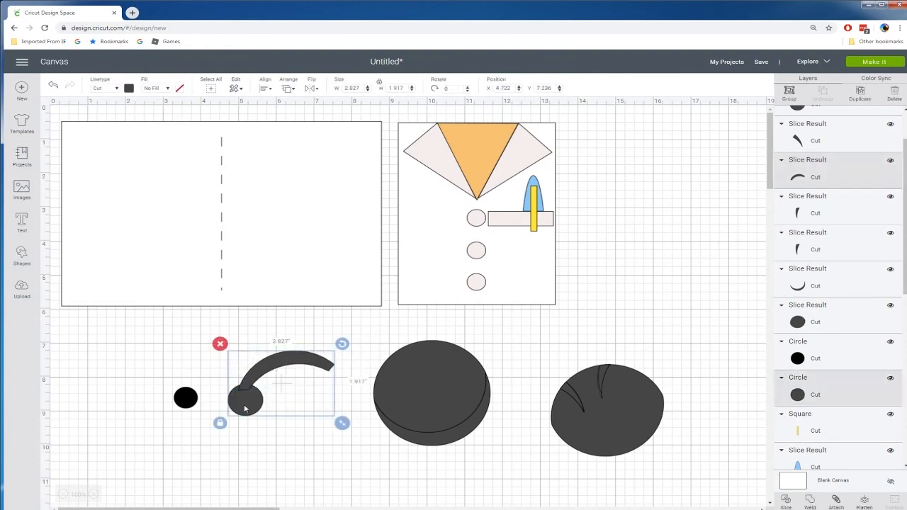
{"action": "right_click", "coordinate": [244, 408]}
{"action": "left_click", "coordinate": [262, 372]}
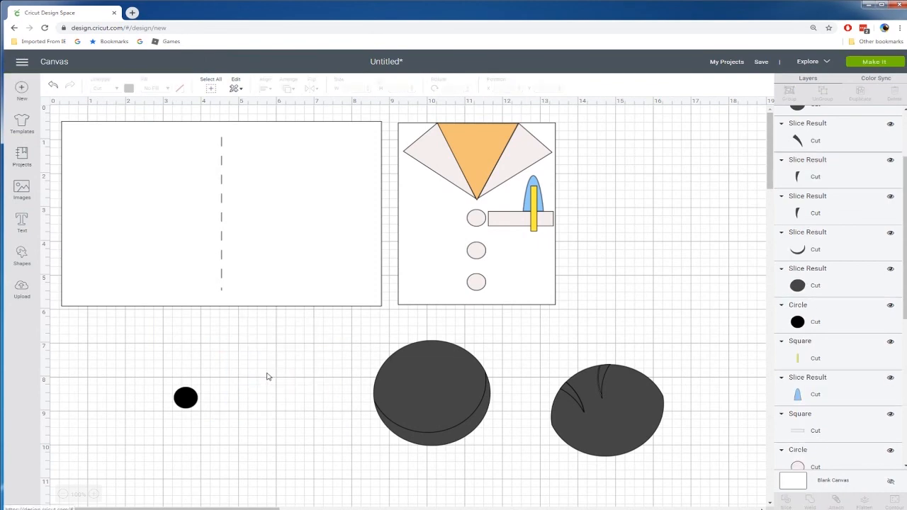
{"action": "left_click_drag", "start_coordinate": [344, 340], "coordinate": [302, 331]}
Bring the black circle to the front and center it on the round end of the welded stethoscope piece
{"action": "left_click_drag", "start_coordinate": [186, 397], "coordinate": [226, 429]}
{"action": "right_click", "coordinate": [228, 430]}
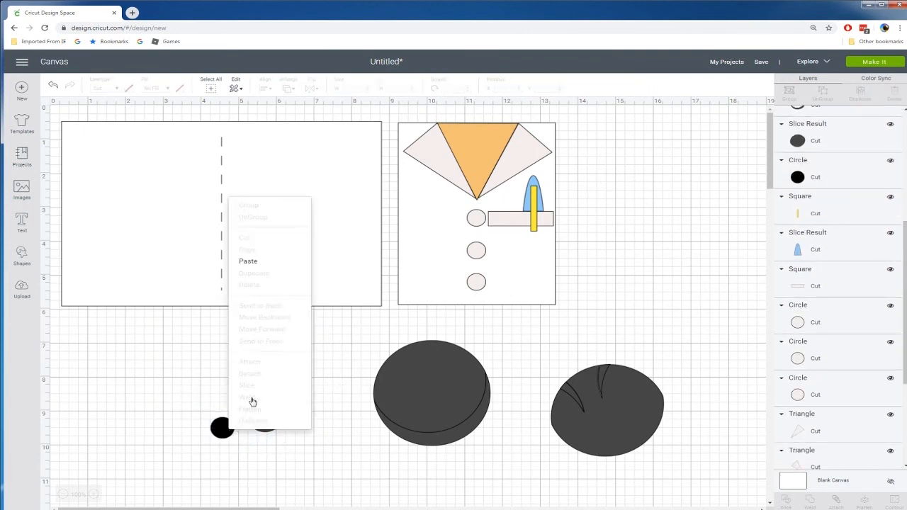
{"action": "left_click", "coordinate": [199, 404]}
{"action": "left_click", "coordinate": [220, 439]}
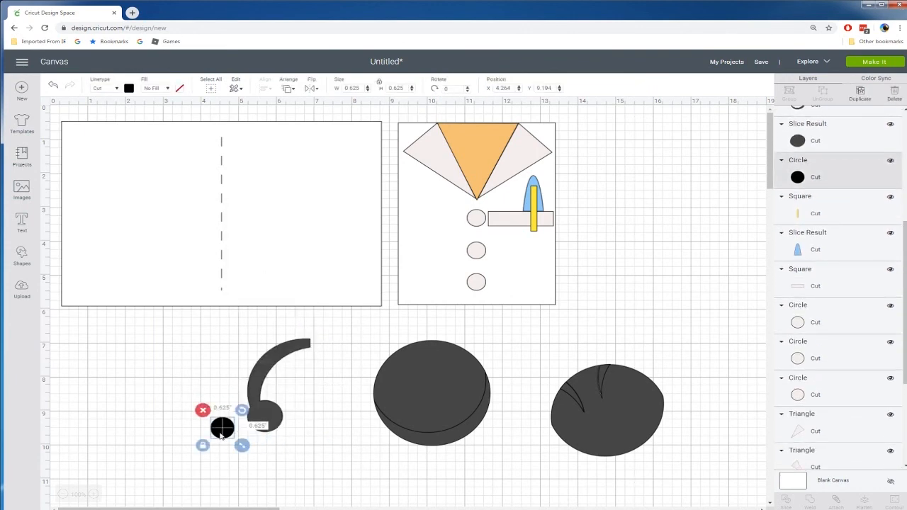
{"action": "right_click", "coordinate": [221, 433]}
{"action": "left_click", "coordinate": [259, 345]}
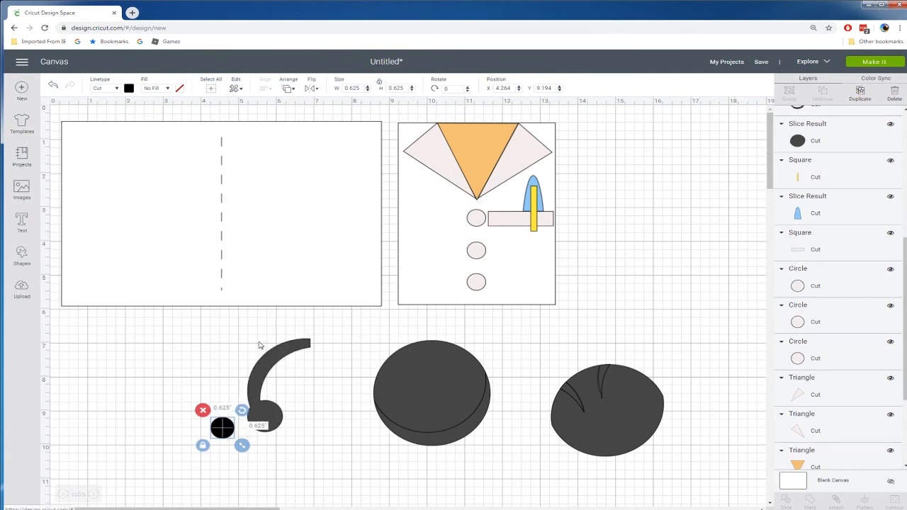
{"action": "left_click", "coordinate": [218, 394]}
{"action": "left_click_drag", "start_coordinate": [223, 428], "coordinate": [266, 416]}
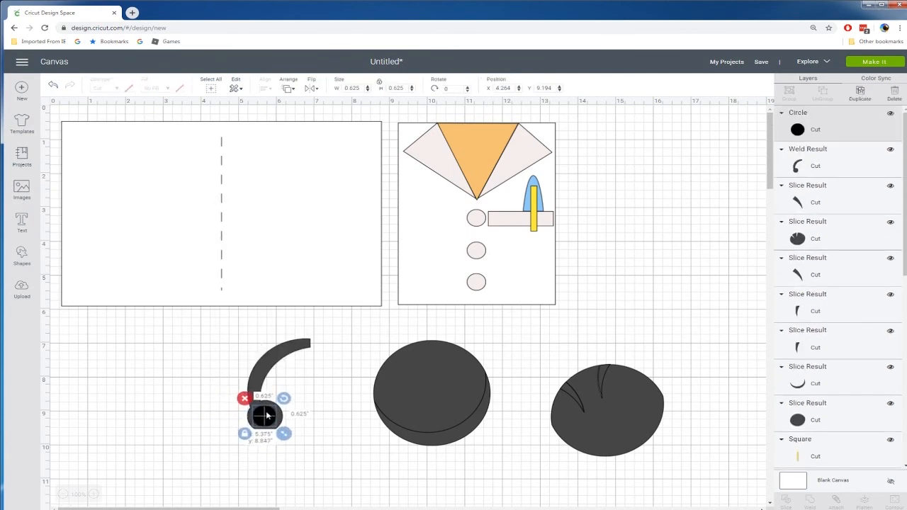
Move the welded piece and black circle onto the insert panel's left side, shrink them to about 1.3 inches wide, and rotate to 339.65°
{"action": "left_click", "coordinate": [214, 378]}
{"action": "left_click_drag", "start_coordinate": [206, 343], "coordinate": [306, 460]}
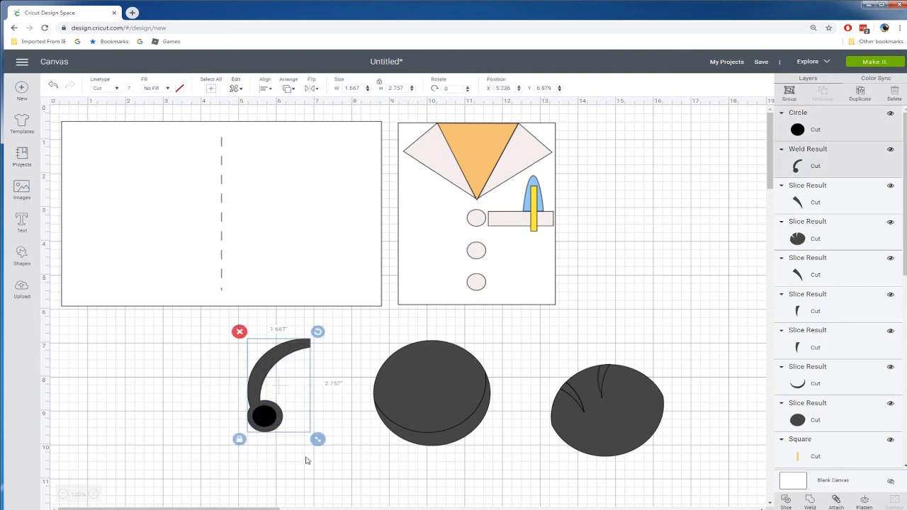
{"action": "left_click_drag", "start_coordinate": [265, 416], "coordinate": [428, 228]}
{"action": "left_click_drag", "start_coordinate": [488, 246], "coordinate": [461, 225]}
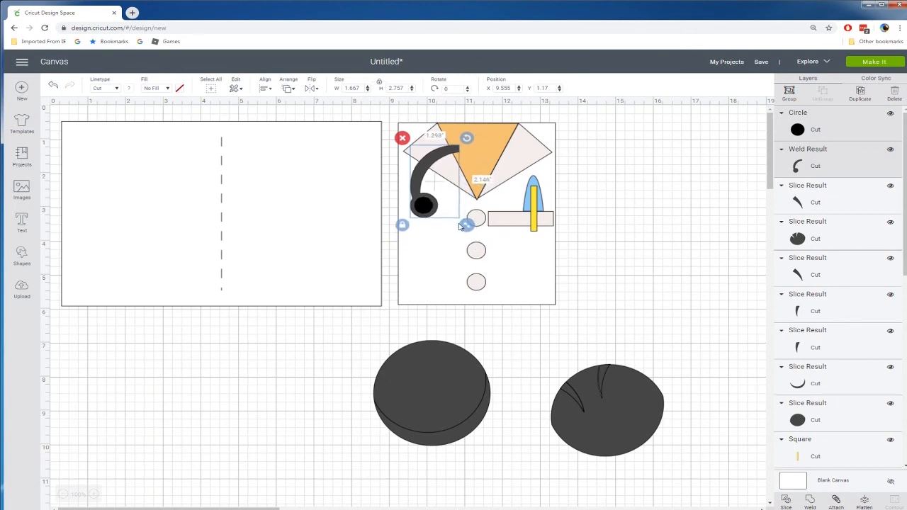
{"action": "left_click_drag", "start_coordinate": [464, 141], "coordinate": [448, 137]}
{"action": "left_click_drag", "start_coordinate": [424, 204], "coordinate": [429, 211]}
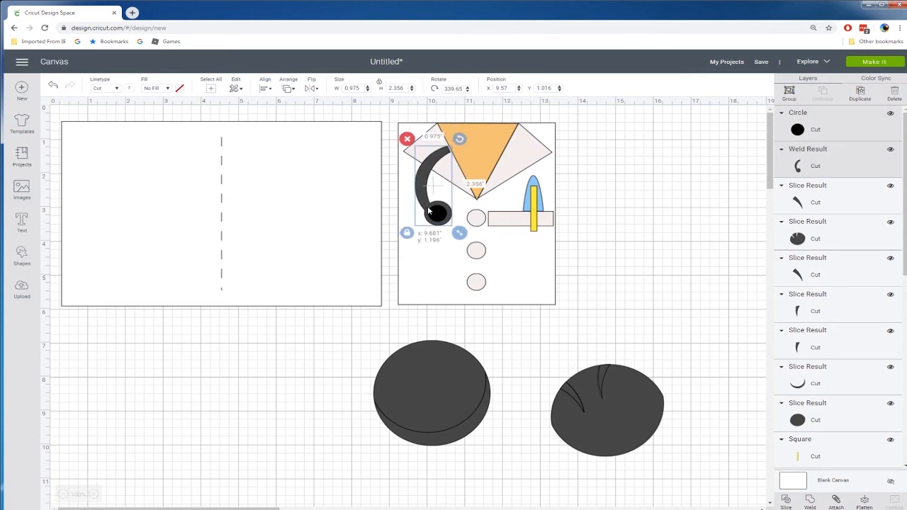
Bring the left collar triangle to the front so it covers the upper end of the stethoscope tube
{"action": "left_click", "coordinate": [429, 144]}
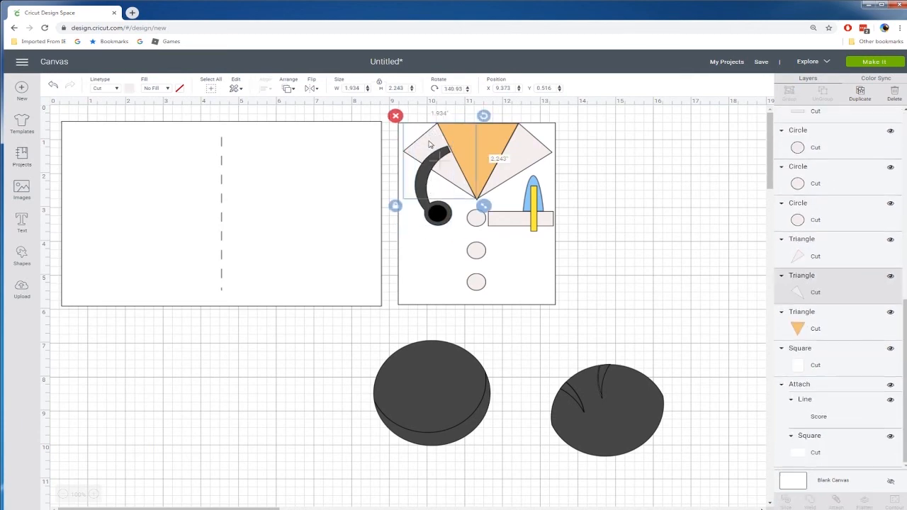
{"action": "right_click", "coordinate": [429, 145]}
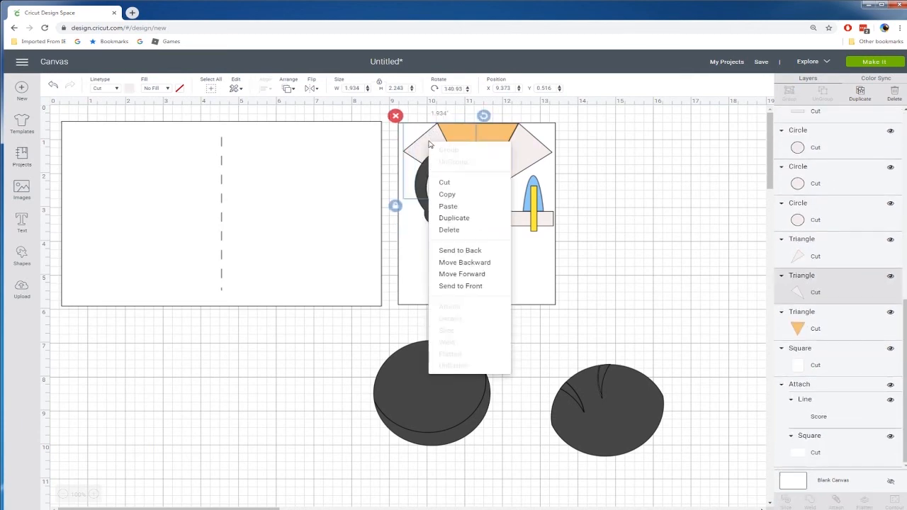
{"action": "left_click", "coordinate": [461, 274]}
{"action": "left_click", "coordinate": [625, 268]}
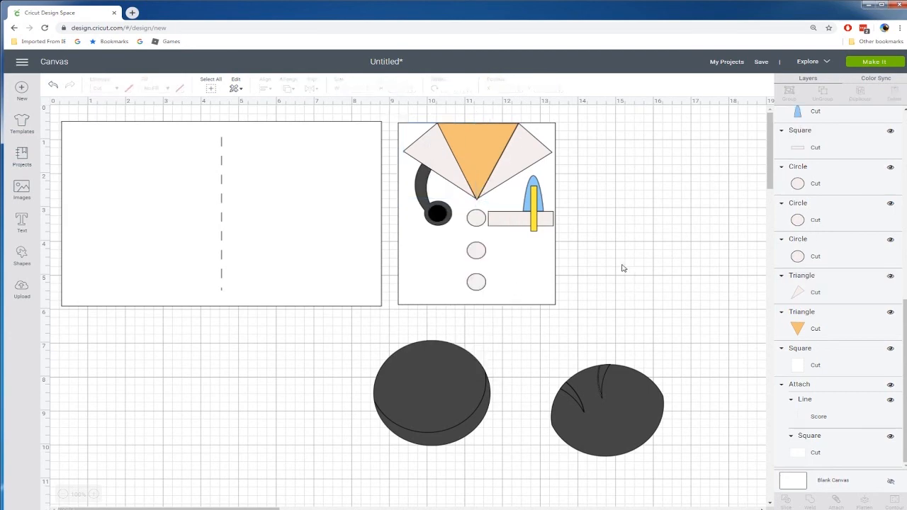
Pull the lower crescent off the large circle, rotate it to about 281°, and lay its upper tip over the oval's lower right edge
{"action": "left_click_drag", "start_coordinate": [688, 331], "coordinate": [388, 466]}
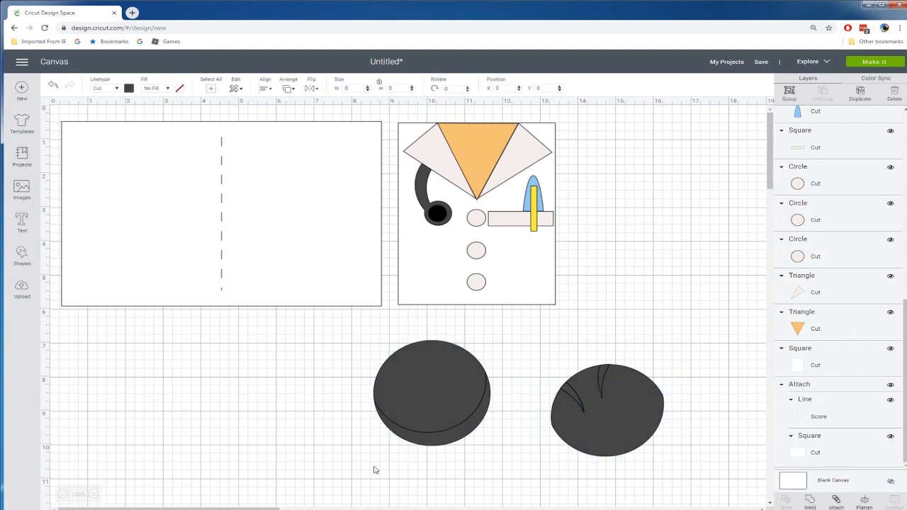
{"action": "left_click", "coordinate": [555, 345]}
{"action": "left_click_drag", "start_coordinate": [462, 430], "coordinate": [273, 399]}
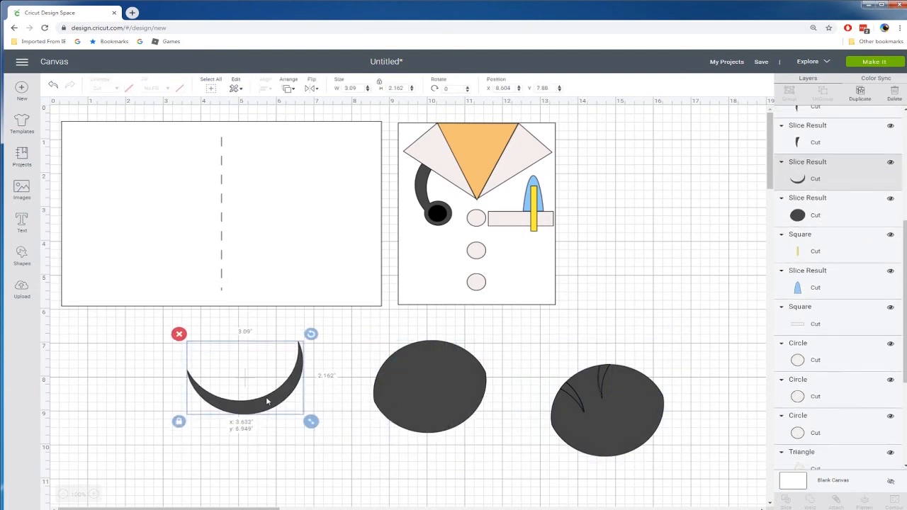
{"action": "left_click_drag", "start_coordinate": [312, 335], "coordinate": [209, 312]}
{"action": "left_click_drag", "start_coordinate": [280, 375], "coordinate": [673, 457]}
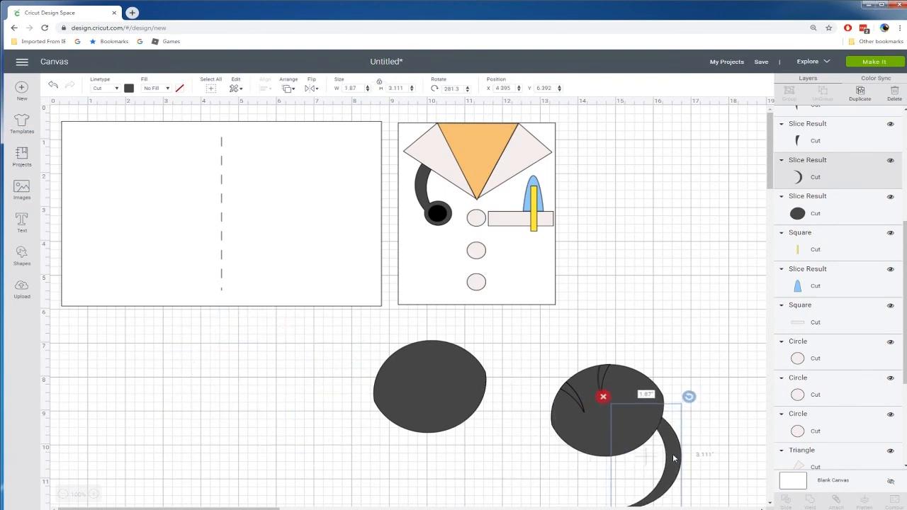
Slice the crescent's upper tip with the oval and move the crescent so its lower tip overlaps the oval's upper right edge
{"action": "left_click", "coordinate": [420, 192]}
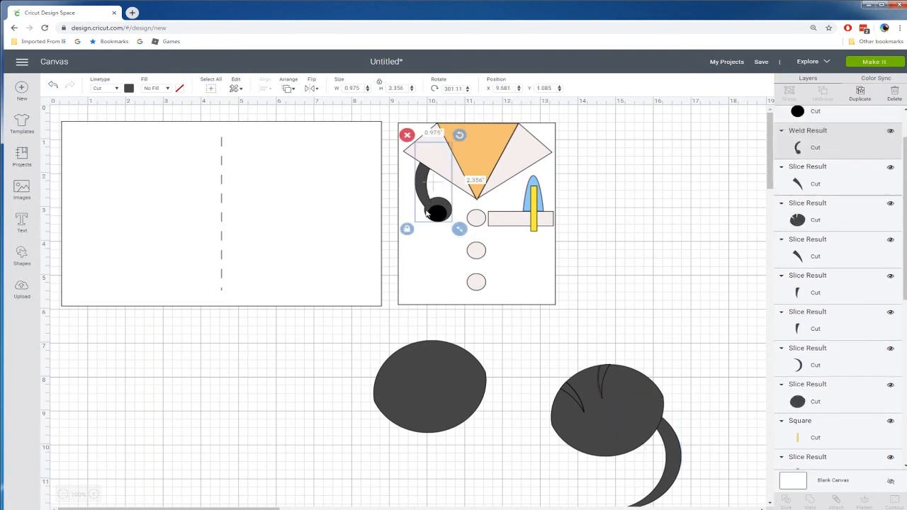
{"action": "left_click", "coordinate": [668, 442]}
{"action": "left_click_drag", "start_coordinate": [684, 373], "coordinate": [641, 437]}
{"action": "right_click", "coordinate": [642, 436]}
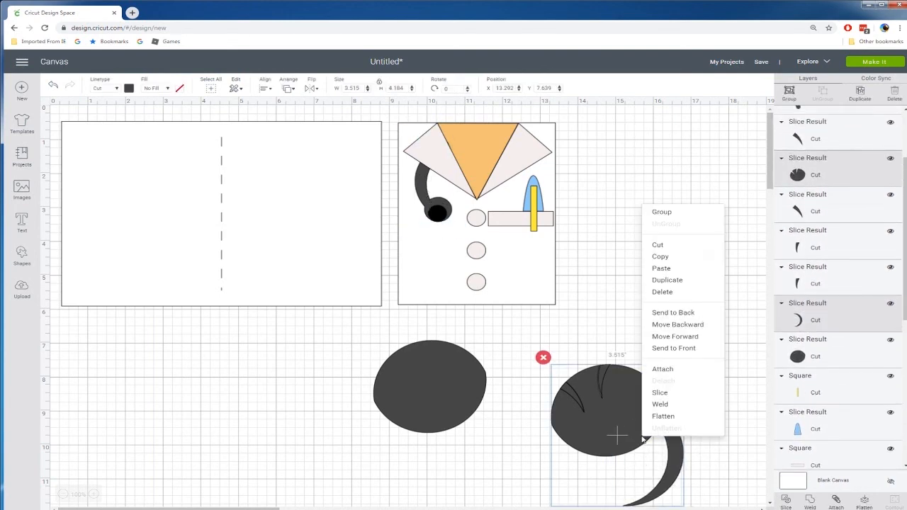
{"action": "left_click", "coordinate": [664, 401]}
{"action": "left_click_drag", "start_coordinate": [675, 432], "coordinate": [665, 321]}
{"action": "left_click_drag", "start_coordinate": [700, 356], "coordinate": [599, 418]}
{"action": "right_click", "coordinate": [599, 418]}
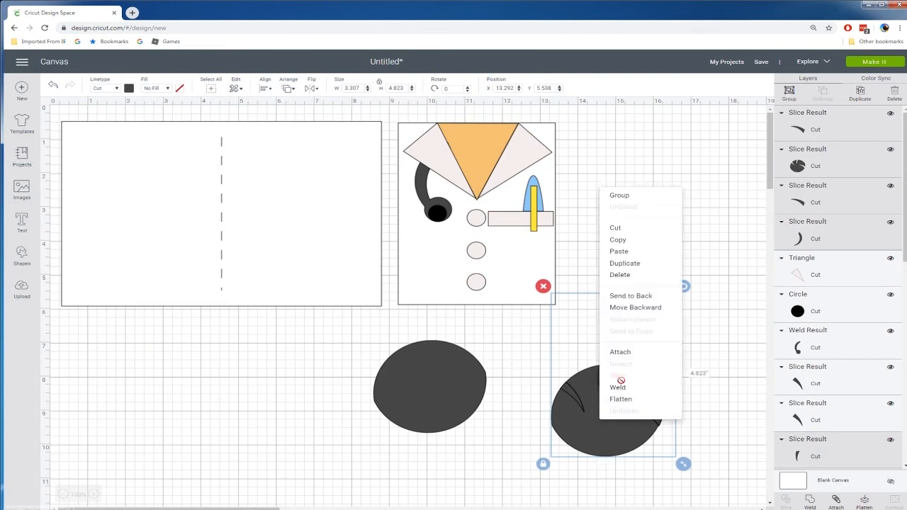
{"action": "left_click", "coordinate": [638, 360]}
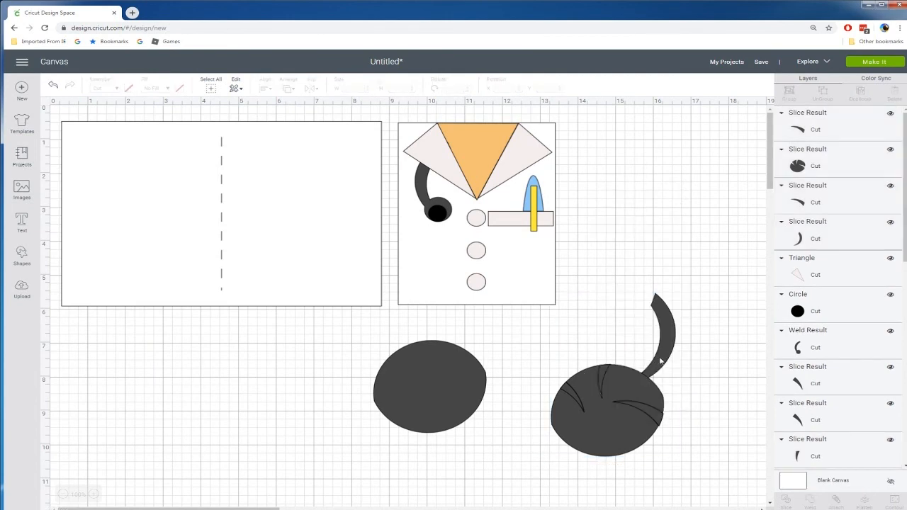
Slice the crescent's lower tip with the overlapping oval and move the trimmed crescent up clear of it
{"action": "left_click", "coordinate": [659, 361]}
{"action": "left_click", "coordinate": [631, 379], "text": "shift"}
{"action": "right_click", "coordinate": [631, 384]}
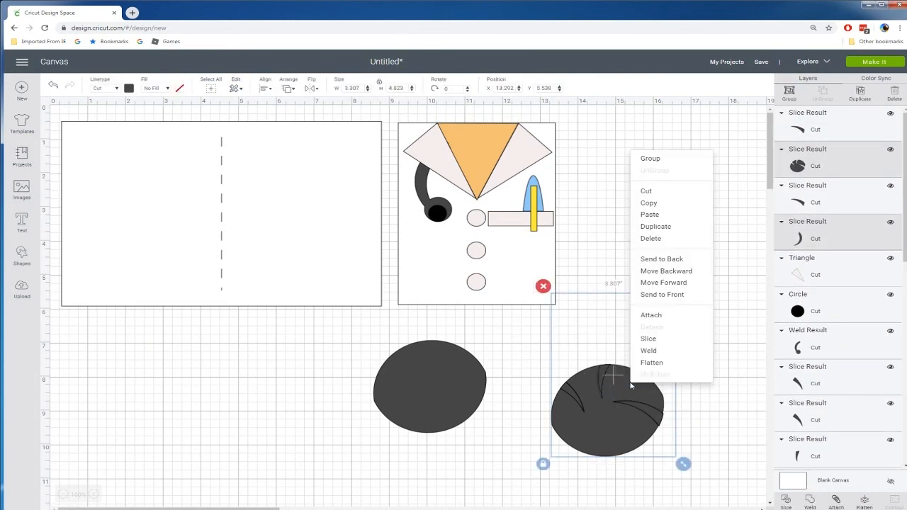
{"action": "left_click", "coordinate": [647, 338]}
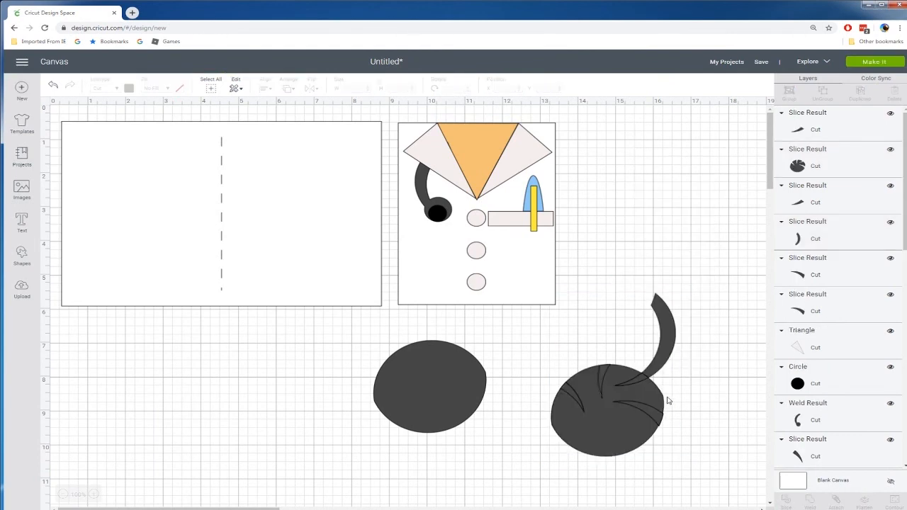
{"action": "left_click_drag", "start_coordinate": [667, 352], "coordinate": [663, 305]}
Delete the leftover circle and oval slice pieces below the insert panel and shift the trimmed crescent slightly down and left
{"action": "left_click_drag", "start_coordinate": [342, 345], "coordinate": [639, 474]}
{"action": "key", "text": "Delete"}
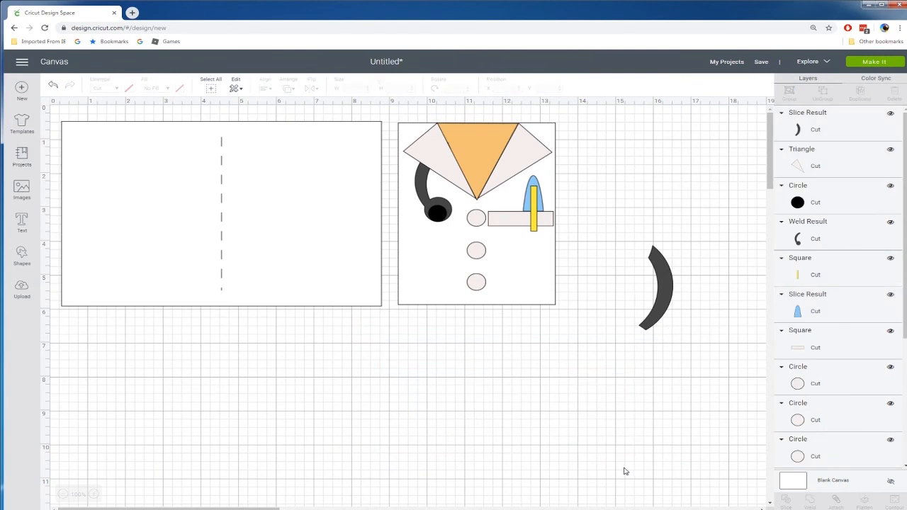
{"action": "left_click_drag", "start_coordinate": [640, 327], "coordinate": [621, 352]}
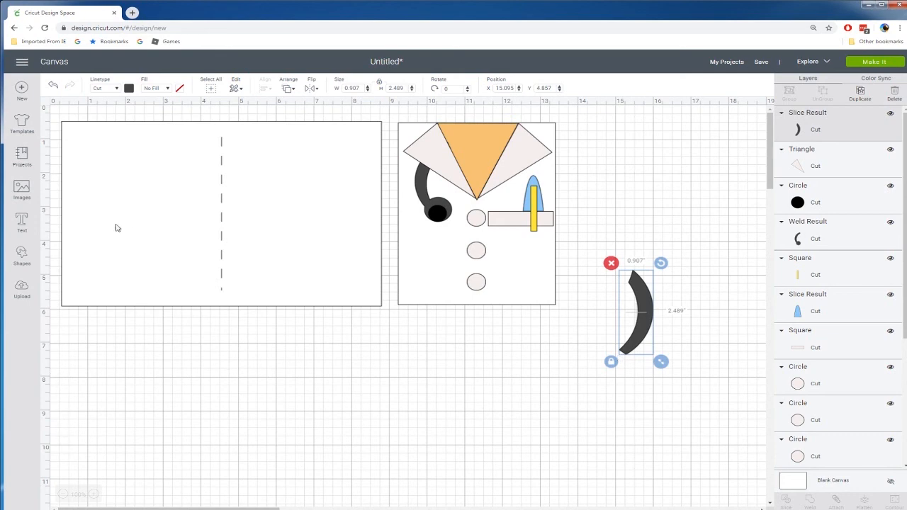
Add the text "V" below the card base and rotate it upside down
{"action": "left_click", "coordinate": [22, 257]}
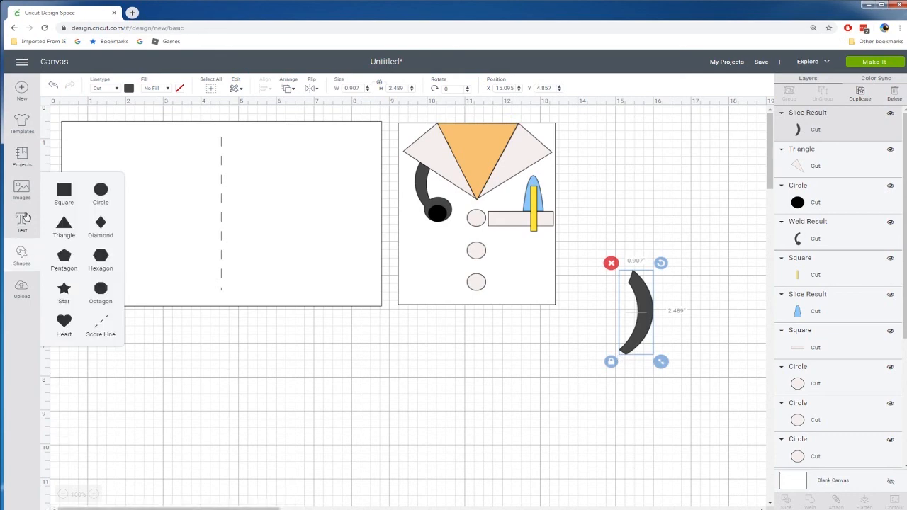
{"action": "left_click", "coordinate": [23, 220]}
{"action": "type", "text": "V"}
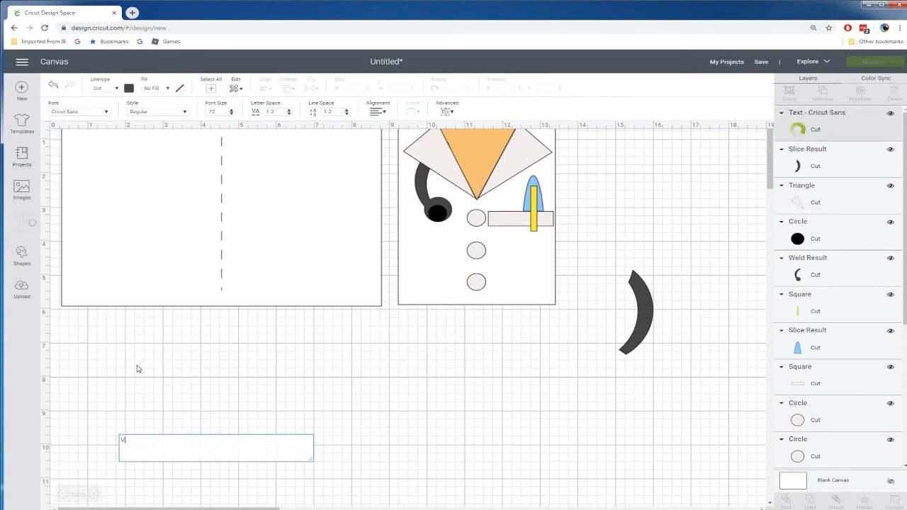
{"action": "left_click", "coordinate": [285, 461]}
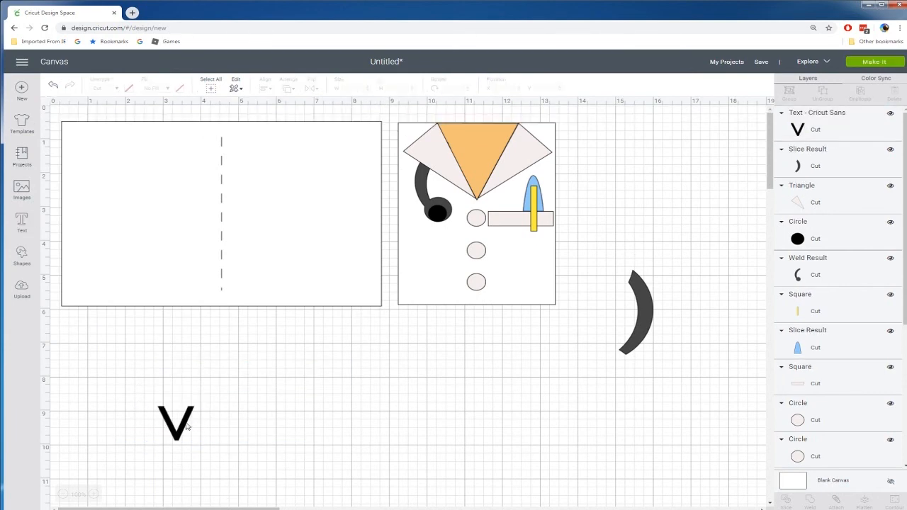
{"action": "left_click", "coordinate": [185, 425]}
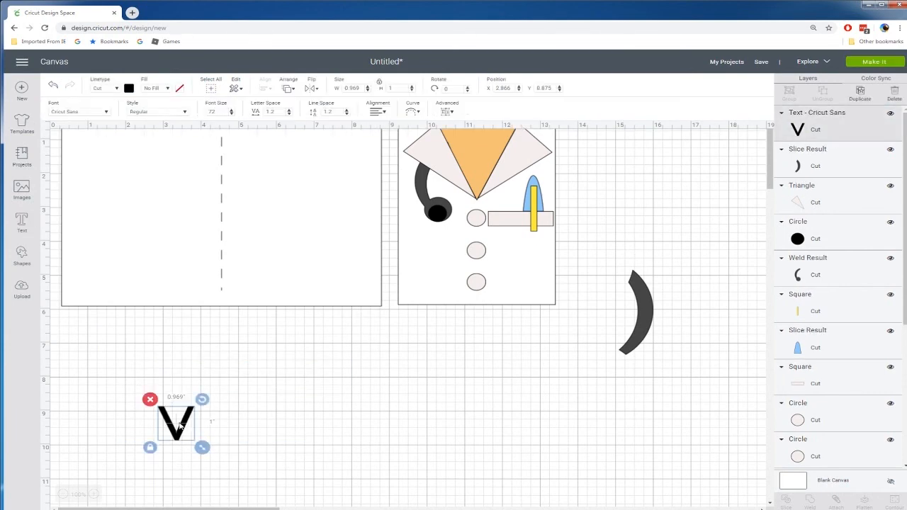
{"action": "left_click_drag", "start_coordinate": [202, 400], "coordinate": [134, 466]}
{"action": "left_click", "coordinate": [234, 461]}
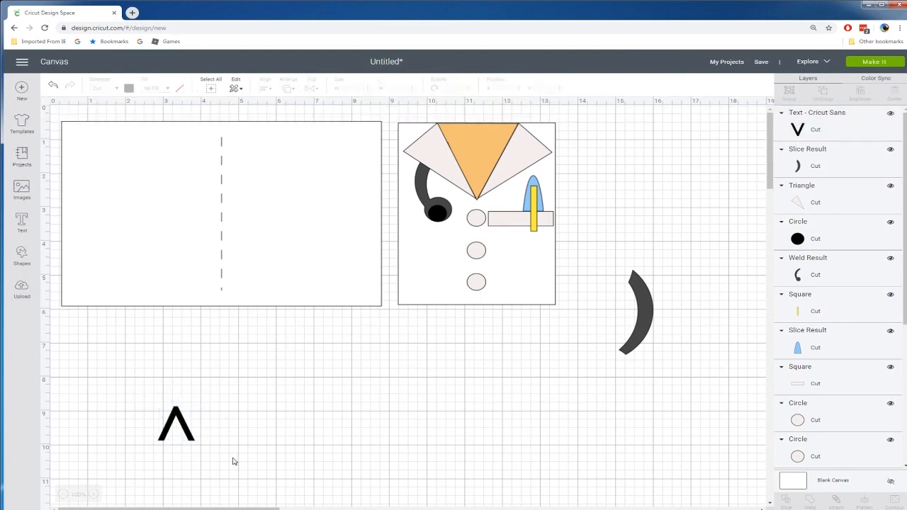
Rotate the V to 221.54°, enlarge it to about 1.7 by 1.8 inches, and set its point on the crescent's lower end
{"action": "left_click_drag", "start_coordinate": [184, 438], "coordinate": [634, 381]}
{"action": "left_click_drag", "start_coordinate": [650, 343], "coordinate": [649, 391]}
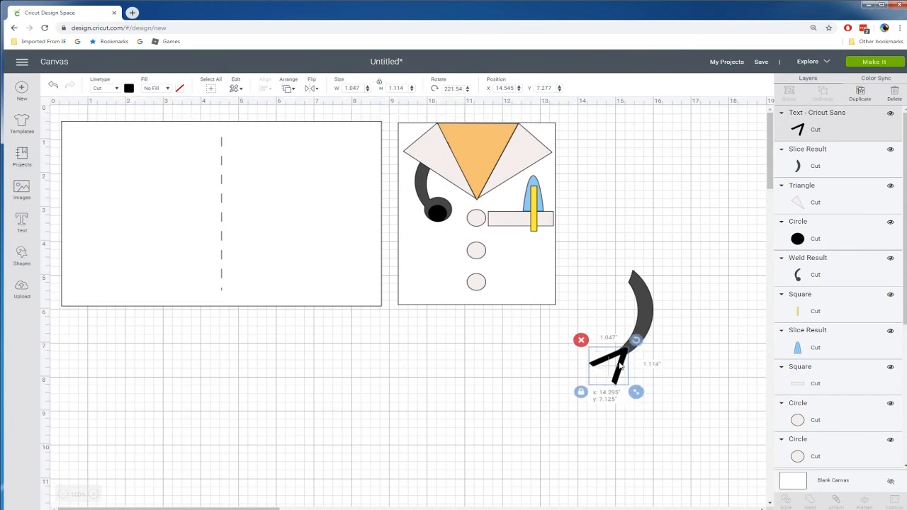
{"action": "left_click_drag", "start_coordinate": [623, 362], "coordinate": [635, 421]}
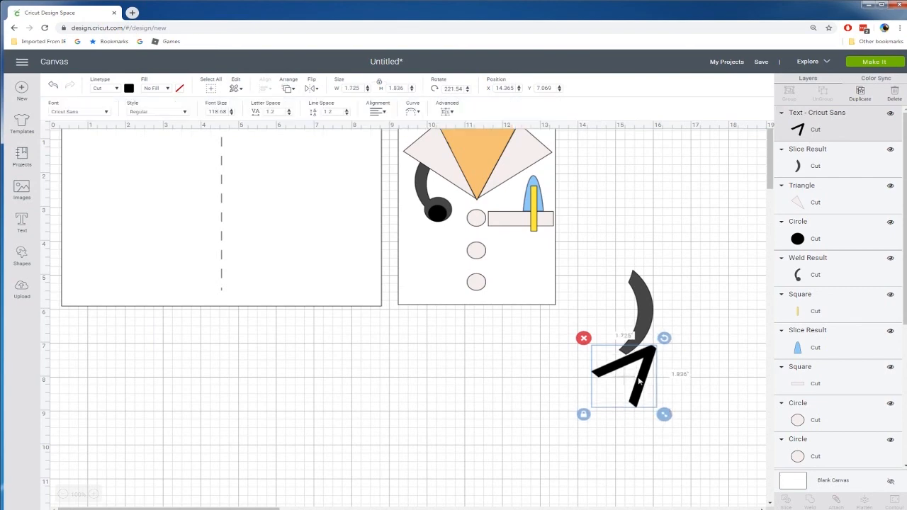
{"action": "left_click_drag", "start_coordinate": [639, 379], "coordinate": [616, 377]}
Weld the V and the trimmed crescent into one forked stethoscope piece
{"action": "left_click", "coordinate": [684, 365]}
{"action": "left_click_drag", "start_coordinate": [684, 301], "coordinate": [585, 395]}
{"action": "right_click", "coordinate": [613, 374]}
{"action": "left_click", "coordinate": [626, 332]}
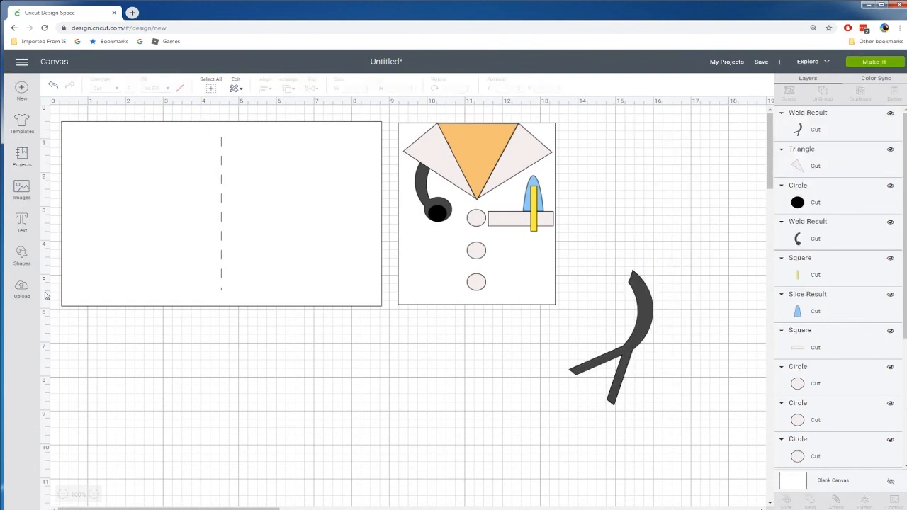
Add a circle below the card base and shrink it with its proportions locked
{"action": "left_click", "coordinate": [23, 259]}
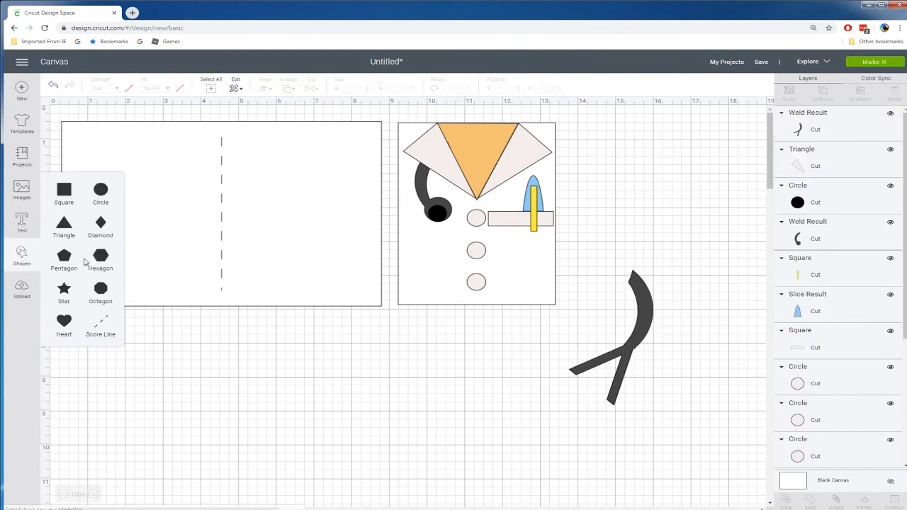
{"action": "left_click", "coordinate": [115, 199]}
{"action": "left_click_drag", "start_coordinate": [259, 260], "coordinate": [316, 324]}
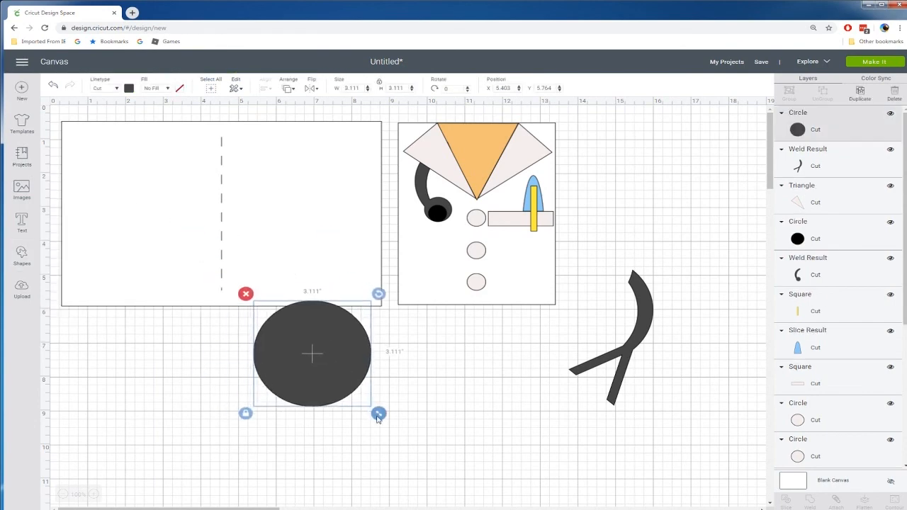
{"action": "left_click", "coordinate": [388, 422]}
{"action": "left_click_drag", "start_coordinate": [371, 404], "coordinate": [335, 375]}
Nudge the black circle to the centre of the round stethoscope head on the insert panel
{"action": "left_click", "coordinate": [437, 212]}
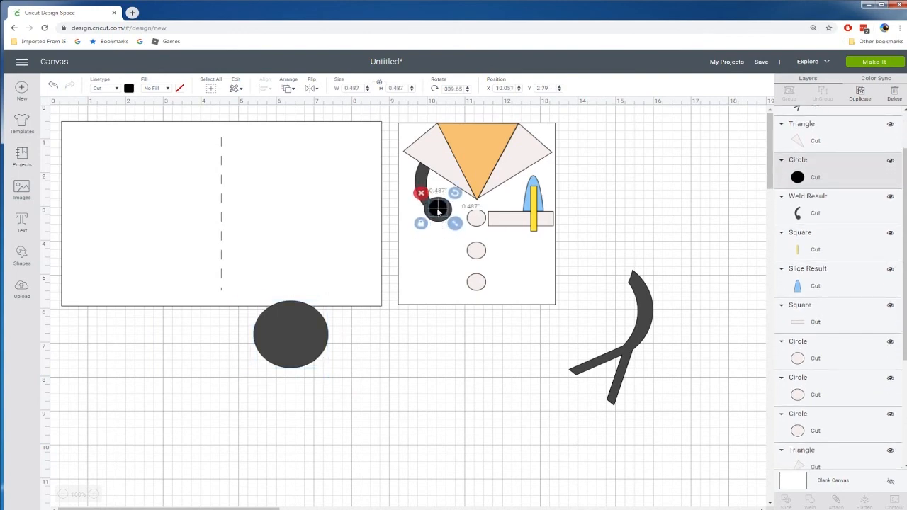
{"action": "left_click_drag", "start_coordinate": [438, 211], "coordinate": [439, 212]}
{"action": "left_click", "coordinate": [426, 359]}
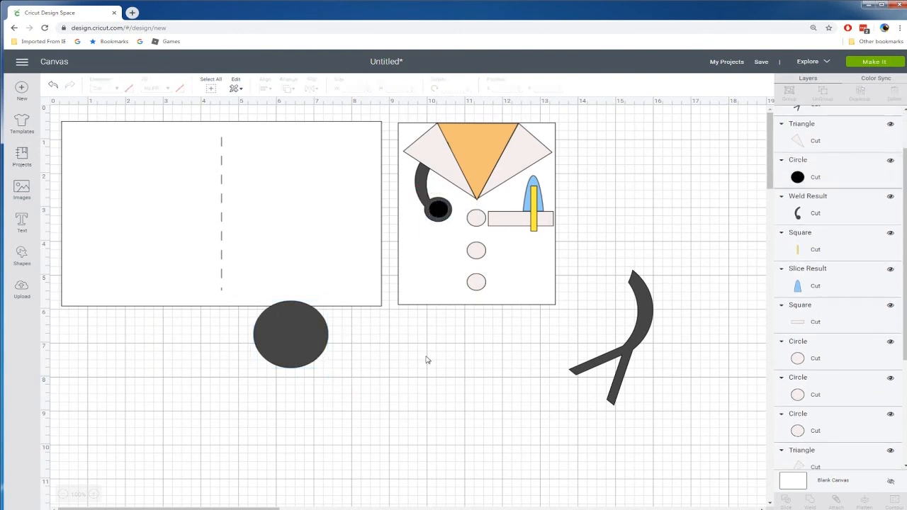
Shrink the new circle to 0.361 inches, duplicate it, and park both circles beside the forked piece's ends
{"action": "left_click", "coordinate": [286, 356]}
{"action": "left_click_drag", "start_coordinate": [339, 379], "coordinate": [575, 380]}
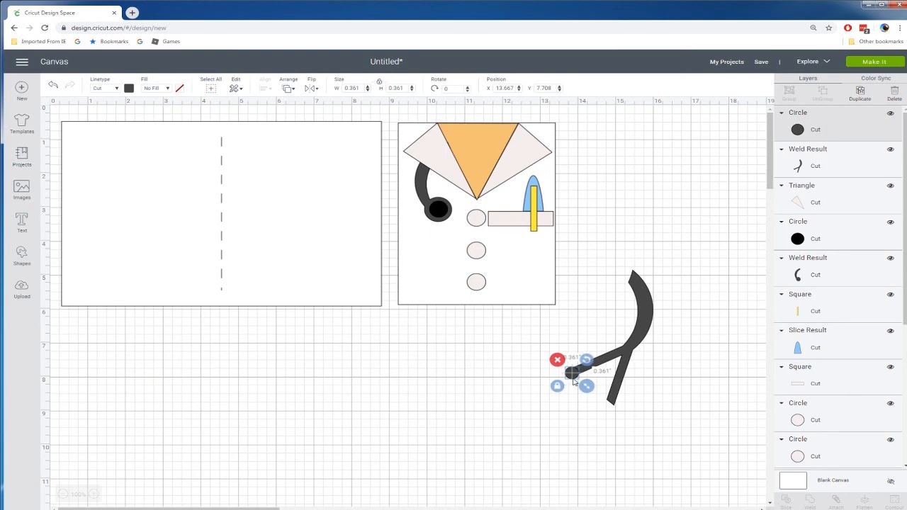
{"action": "key", "text": "ctrl+d"}
{"action": "left_click_drag", "start_coordinate": [606, 409], "coordinate": [568, 414]}
{"action": "left_click_drag", "start_coordinate": [573, 374], "coordinate": [534, 396]}
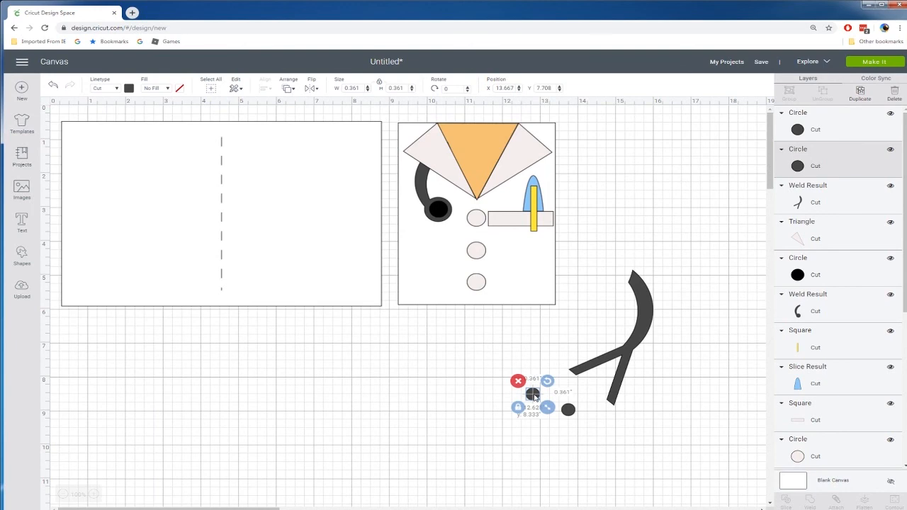
Add a square, reshape it freely into an upright rectangle of about 0.65 by 1.97 inches, and move it to the fork's outer end
{"action": "left_click", "coordinate": [22, 256]}
{"action": "left_click", "coordinate": [61, 198]}
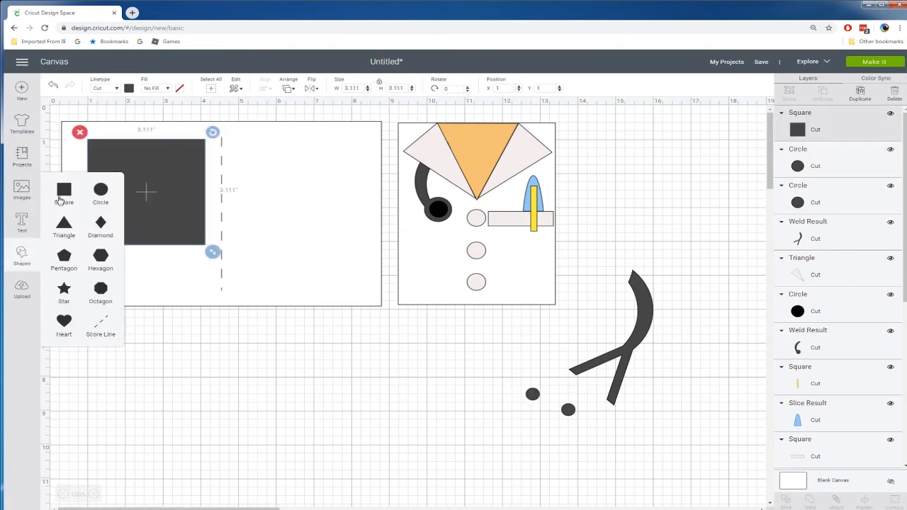
{"action": "left_click_drag", "start_coordinate": [151, 207], "coordinate": [287, 356]}
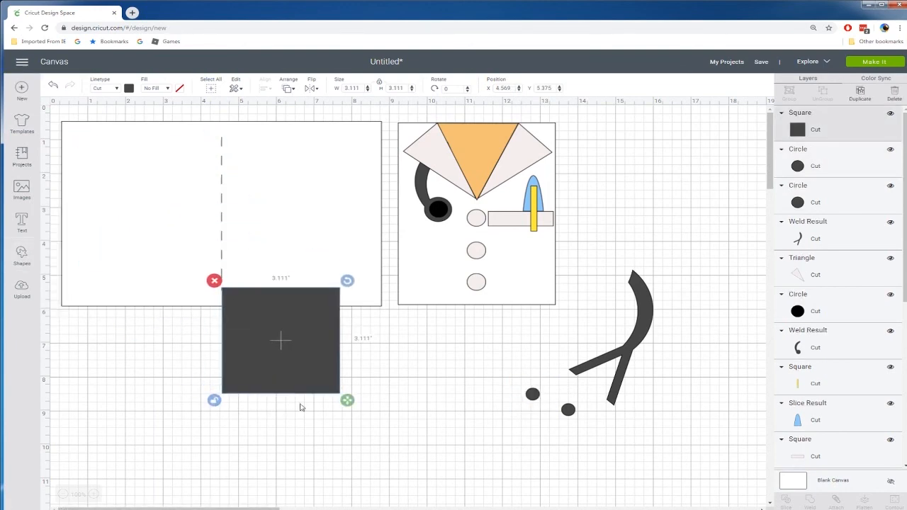
{"action": "left_click_drag", "start_coordinate": [353, 405], "coordinate": [439, 435]}
{"action": "left_click_drag", "start_coordinate": [534, 416], "coordinate": [567, 419]}
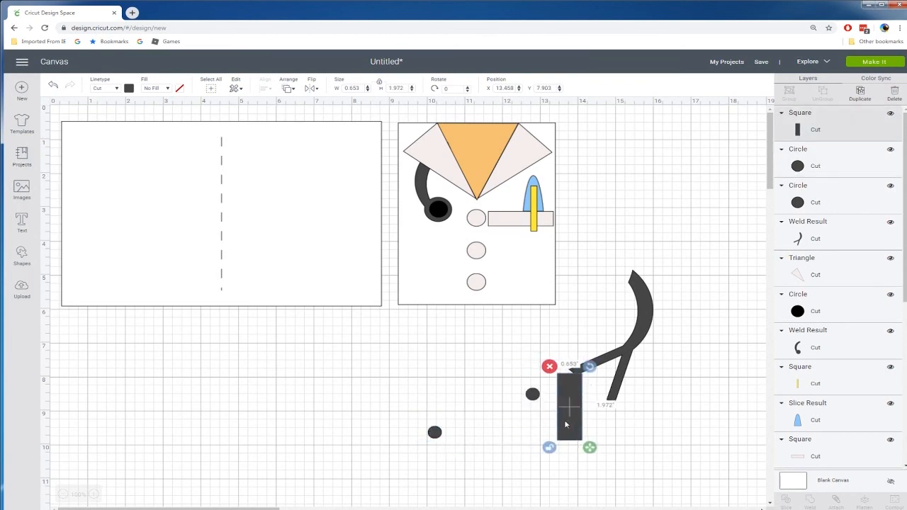
Reduce the rectangle to 0.25 by 0.625 inches and align it with the outer end of the fork's upper arm
{"action": "left_click_drag", "start_coordinate": [590, 449], "coordinate": [572, 397]}
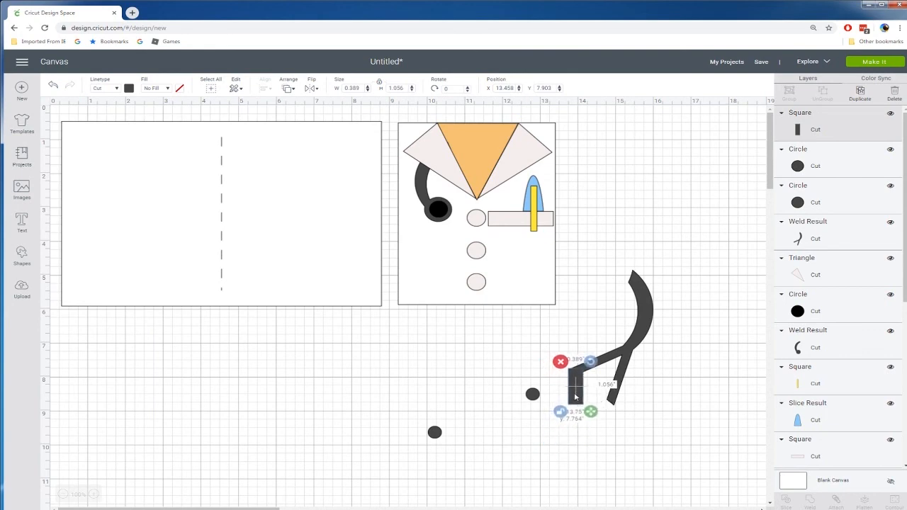
{"action": "left_click_drag", "start_coordinate": [593, 417], "coordinate": [590, 415]}
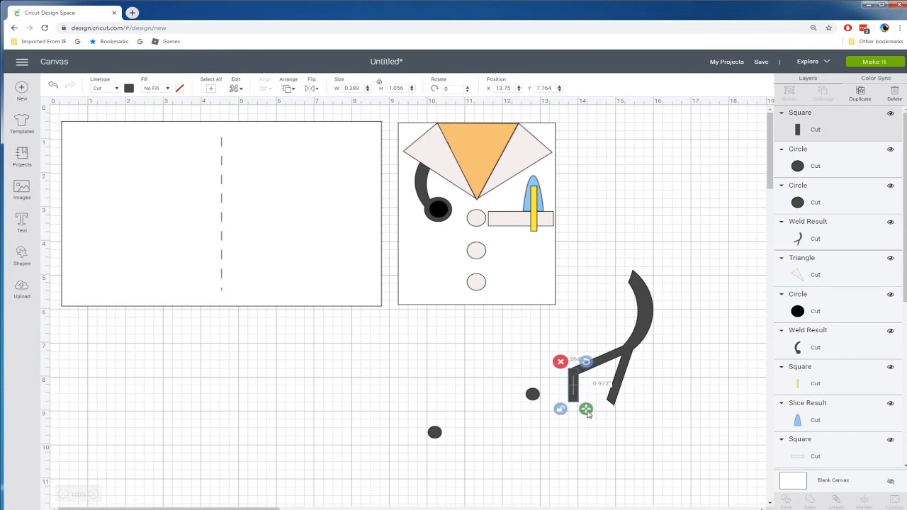
{"action": "left_click_drag", "start_coordinate": [582, 407], "coordinate": [585, 401]}
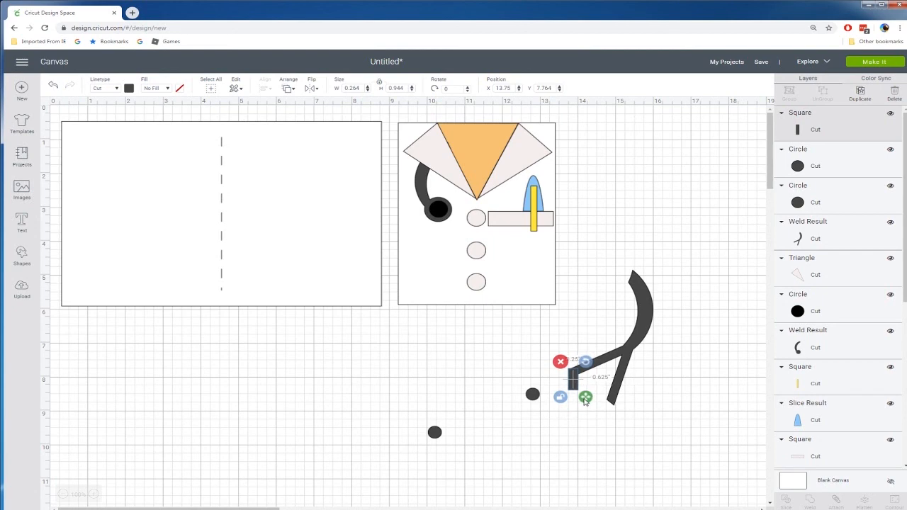
{"action": "left_click", "coordinate": [577, 408]}
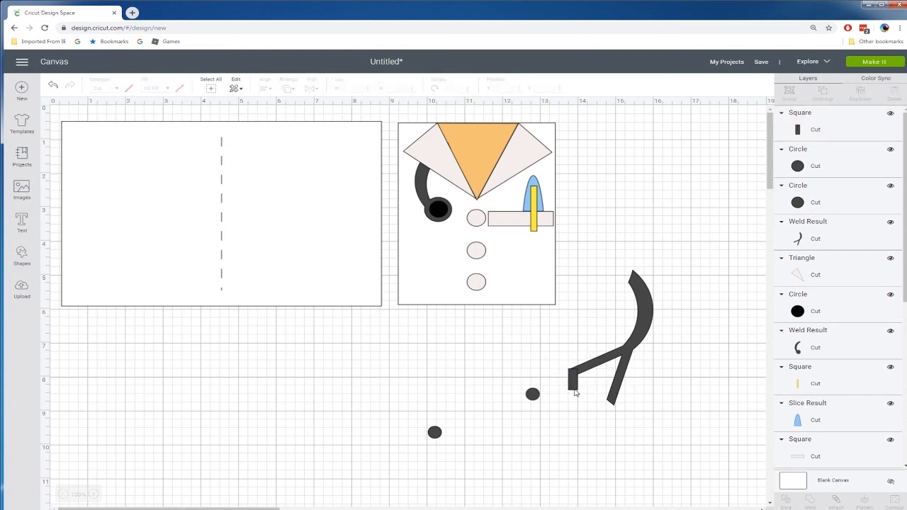
Duplicate the small rectangle, rotate the copy to 80.3°, and set it on the end of the fork's lower arm
{"action": "left_click", "coordinate": [574, 387]}
{"action": "key", "text": "ctrl+d"}
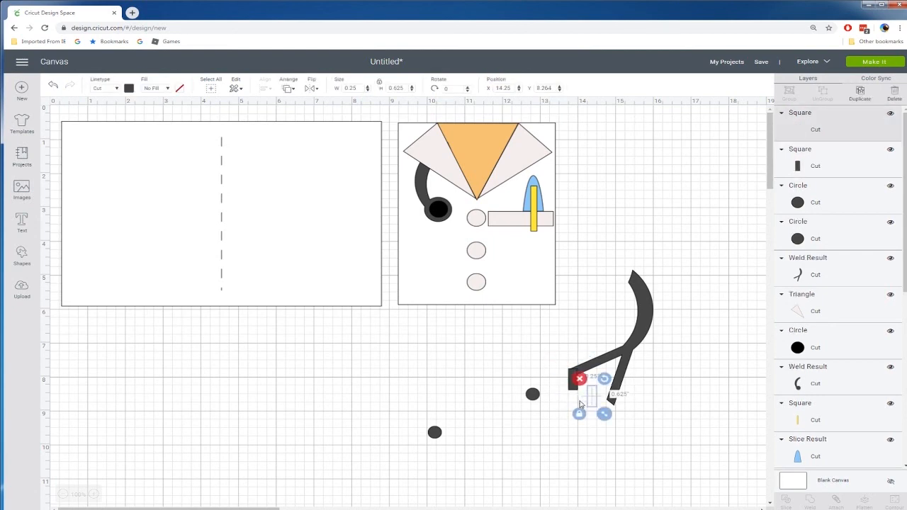
{"action": "left_click_drag", "start_coordinate": [603, 379], "coordinate": [614, 408]}
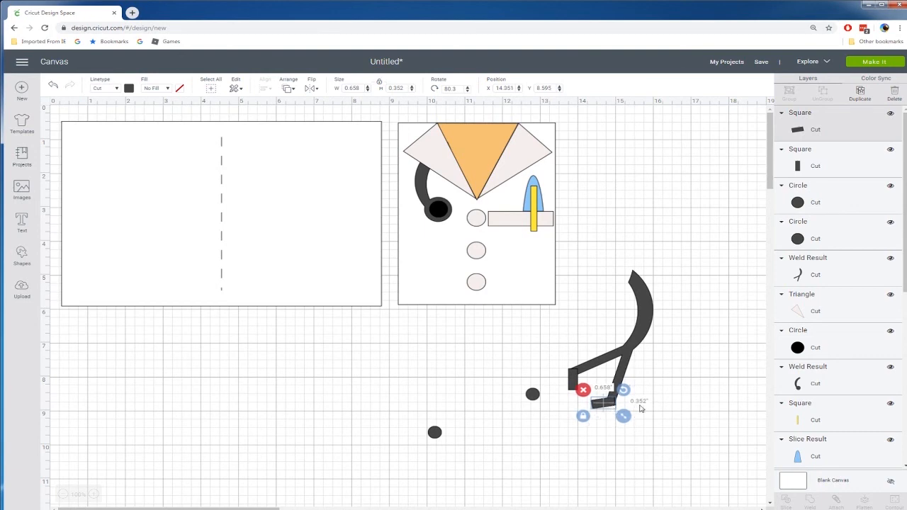
{"action": "left_click", "coordinate": [641, 409]}
Weld both small rectangles and the forked stethoscope piece into one shape
{"action": "left_click_drag", "start_coordinate": [543, 334], "coordinate": [653, 424]}
{"action": "right_click", "coordinate": [623, 398]}
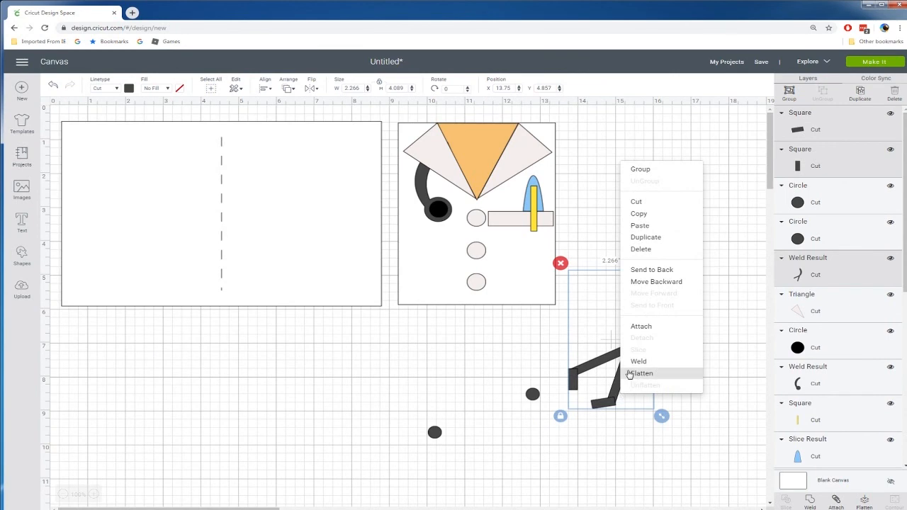
{"action": "left_click", "coordinate": [633, 374]}
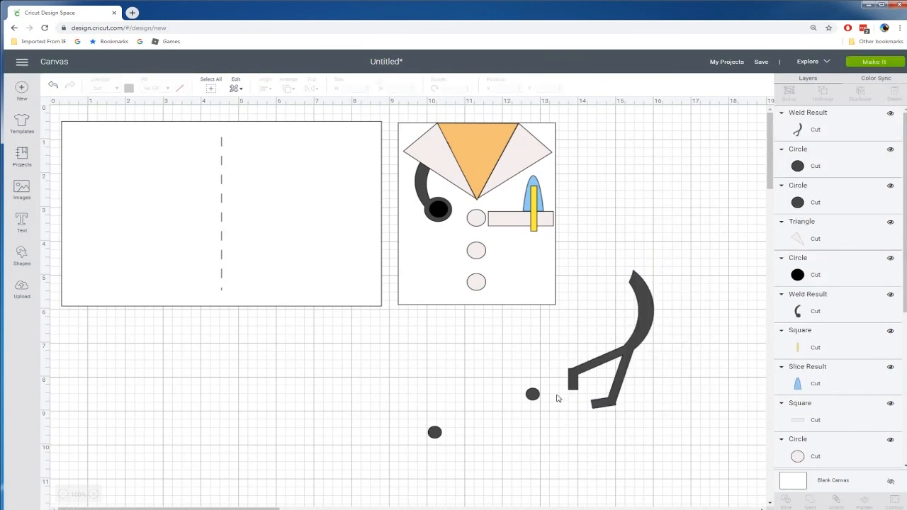
Place the two small circles on the tips of the fork as earpieces and weld them to the stethoscope piece
{"action": "left_click_drag", "start_coordinate": [537, 396], "coordinate": [576, 396]}
{"action": "left_click_drag", "start_coordinate": [438, 437], "coordinate": [598, 411]}
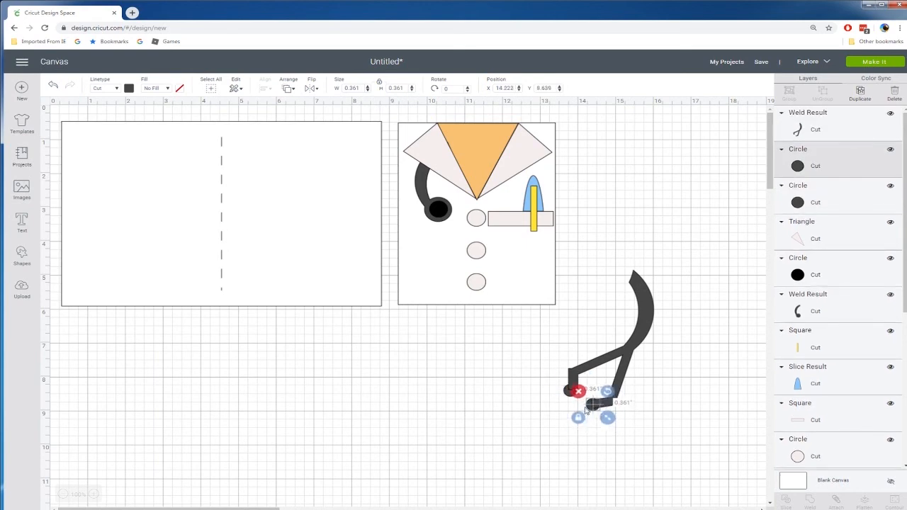
{"action": "left_click_drag", "start_coordinate": [544, 364], "coordinate": [625, 430]}
{"action": "right_click", "coordinate": [608, 387]}
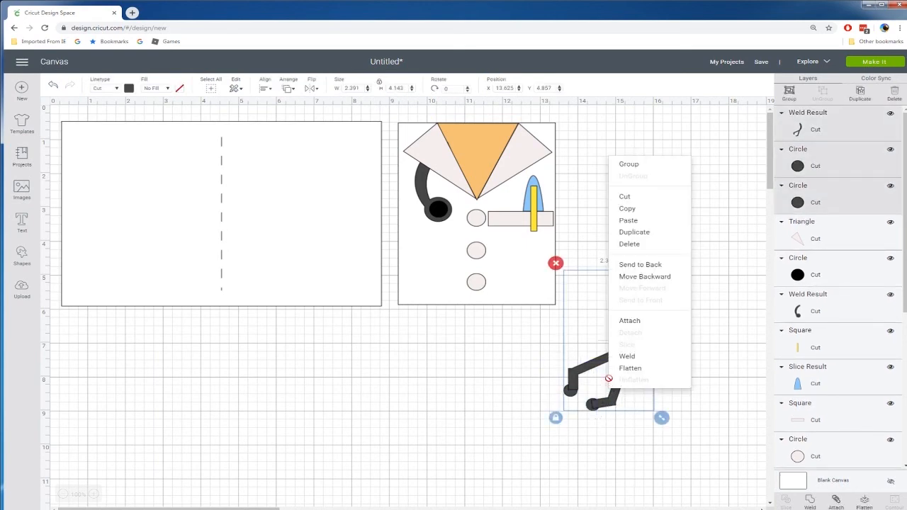
{"action": "left_click", "coordinate": [625, 357]}
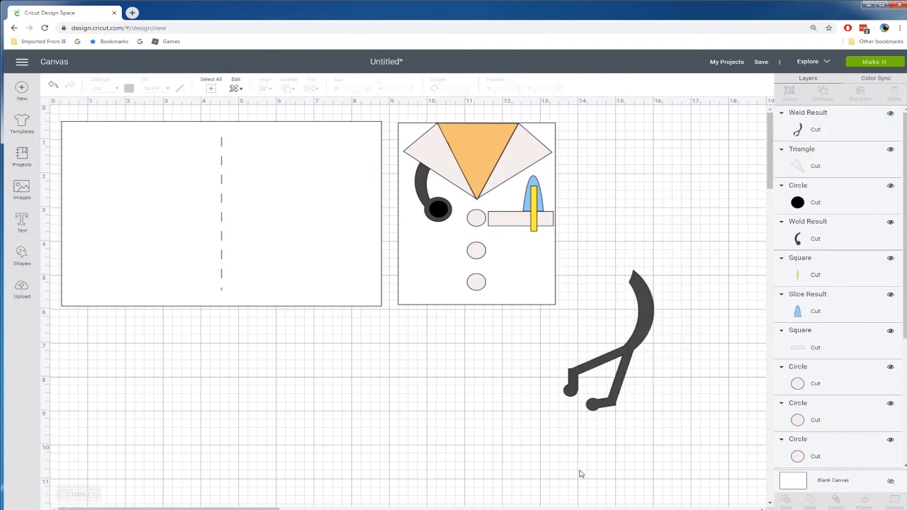
Move the earpiece section onto the insert panel's right collar, rotate it to 341.07°, and shrink it to about 0.875 by 2.246 inches
{"action": "left_click_drag", "start_coordinate": [652, 312], "coordinate": [529, 193]}
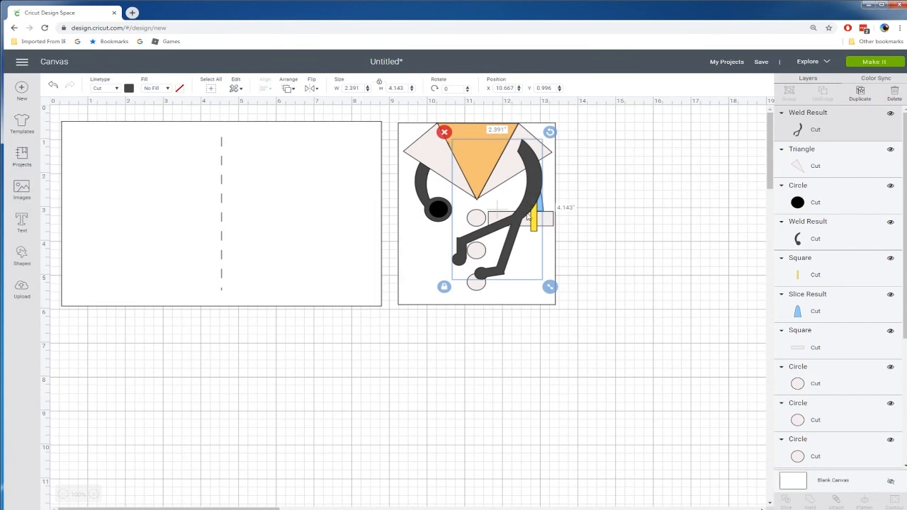
{"action": "left_click_drag", "start_coordinate": [547, 281], "coordinate": [540, 243]}
{"action": "left_click_drag", "start_coordinate": [521, 132], "coordinate": [547, 165]}
{"action": "left_click_drag", "start_coordinate": [546, 242], "coordinate": [522, 184]}
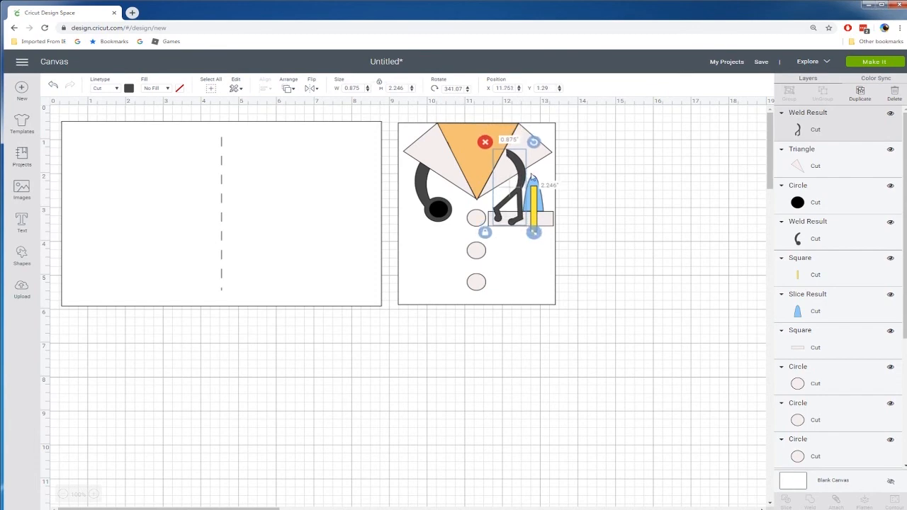
Send the right collar triangle to the front so it overlaps the top of the earpiece section
{"action": "left_click", "coordinate": [543, 155]}
{"action": "right_click", "coordinate": [543, 155]}
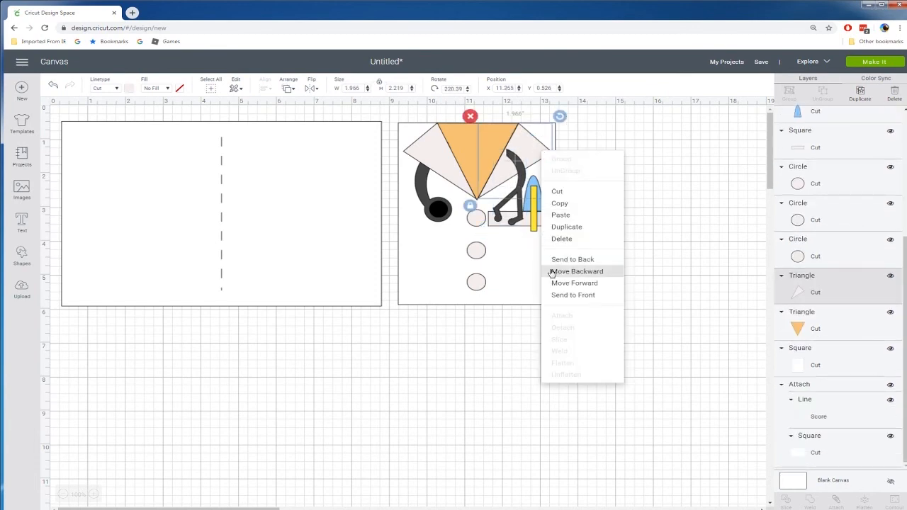
{"action": "left_click", "coordinate": [583, 295]}
{"action": "left_click", "coordinate": [657, 290]}
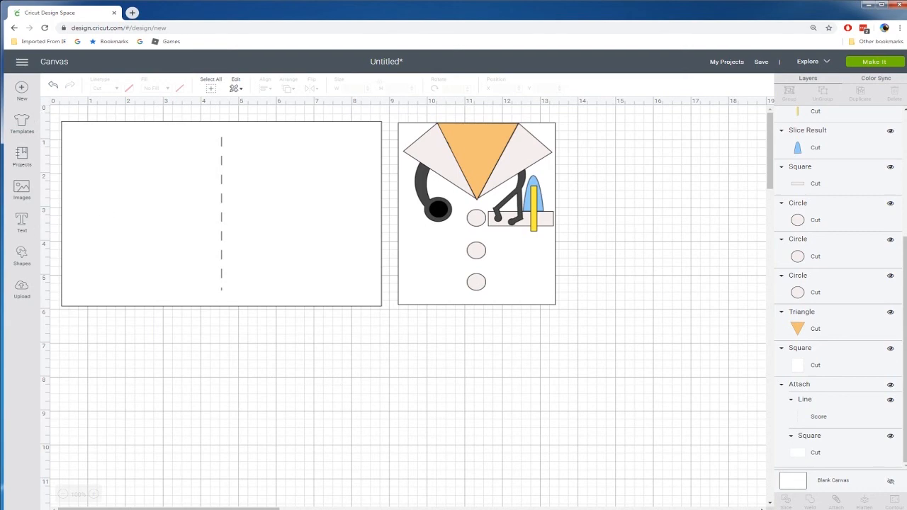
Add a square, reshape it into a 1.681 by 0.75 inch rectangle, and place it below the stethoscope head beside the buttons
{"action": "left_click", "coordinate": [21, 255]}
{"action": "left_click", "coordinate": [64, 192]}
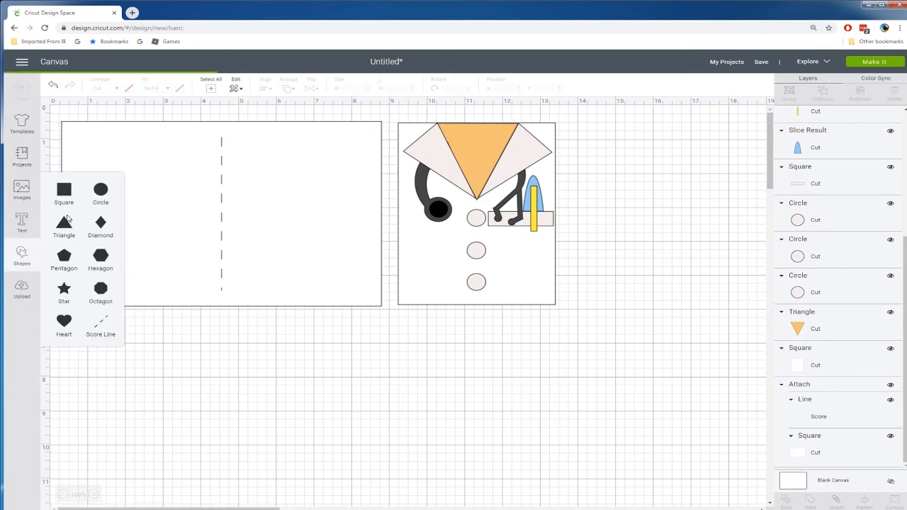
{"action": "left_click_drag", "start_coordinate": [166, 230], "coordinate": [214, 418]}
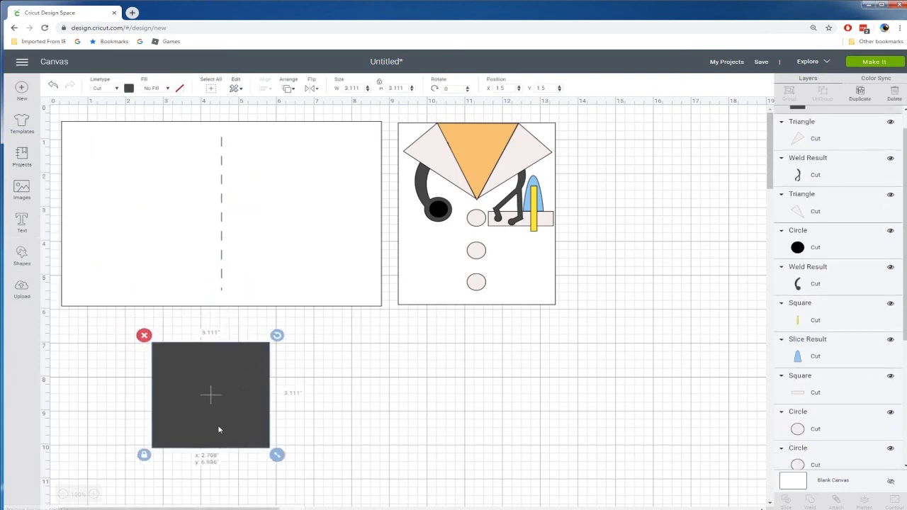
{"action": "left_click", "coordinate": [156, 458]}
{"action": "left_click", "coordinate": [183, 444]}
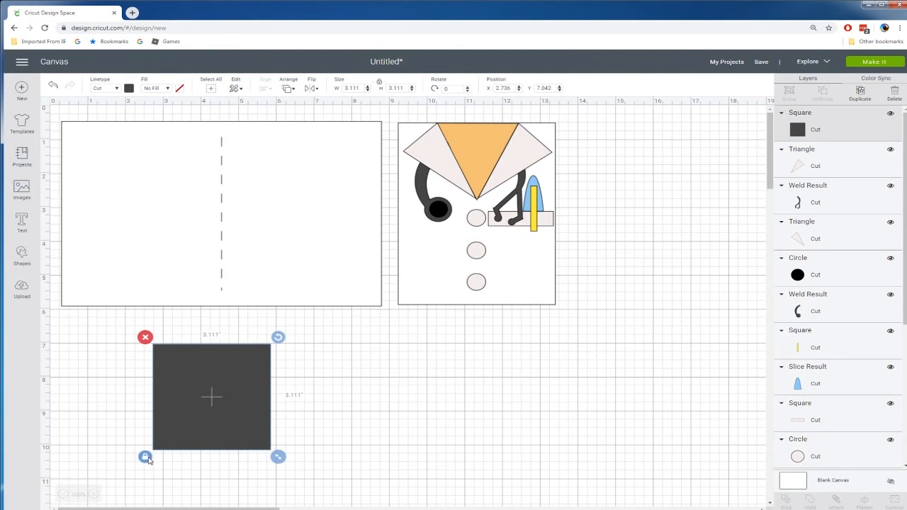
{"action": "left_click_drag", "start_coordinate": [278, 457], "coordinate": [272, 390]}
{"action": "left_click_drag", "start_coordinate": [264, 357], "coordinate": [478, 255]}
{"action": "left_click_drag", "start_coordinate": [515, 277], "coordinate": [439, 238]}
Duplicate the name tag rectangle, colour the copy white, and make it slightly smaller and centred on the dark rectangle
{"action": "key", "text": "ctrl+d"}
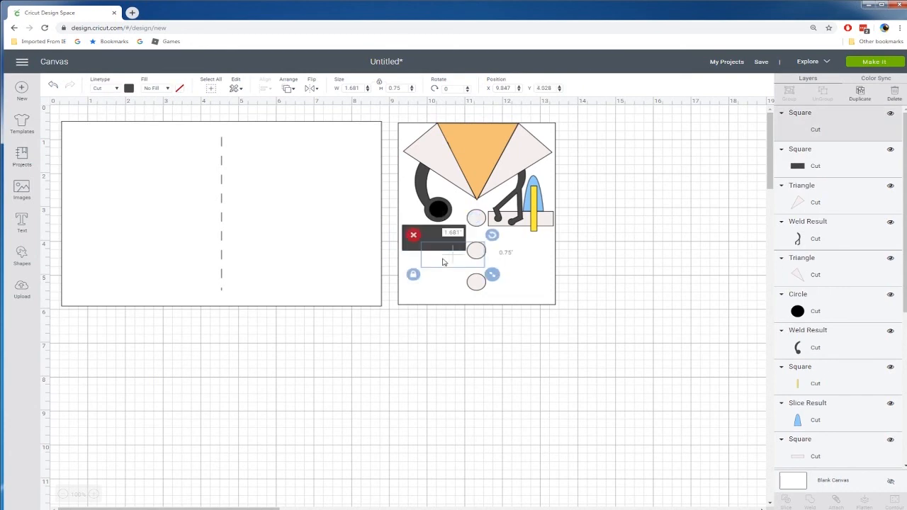
{"action": "left_click", "coordinate": [129, 88]}
{"action": "left_click", "coordinate": [140, 128]}
{"action": "left_click", "coordinate": [323, 417]}
{"action": "left_click_drag", "start_coordinate": [446, 255], "coordinate": [429, 240]}
{"action": "left_click_drag", "start_coordinate": [476, 259], "coordinate": [445, 243]}
{"action": "left_click", "coordinate": [436, 361]}
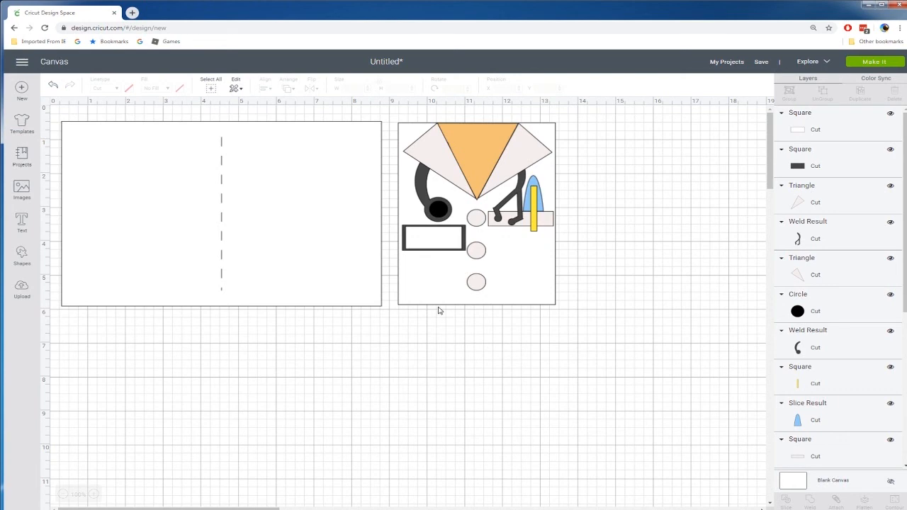
Add the text "Doctor", shrink it to about 1.326 by 0.335 inches, and centre it on the white name tag
{"action": "left_click", "coordinate": [22, 257]}
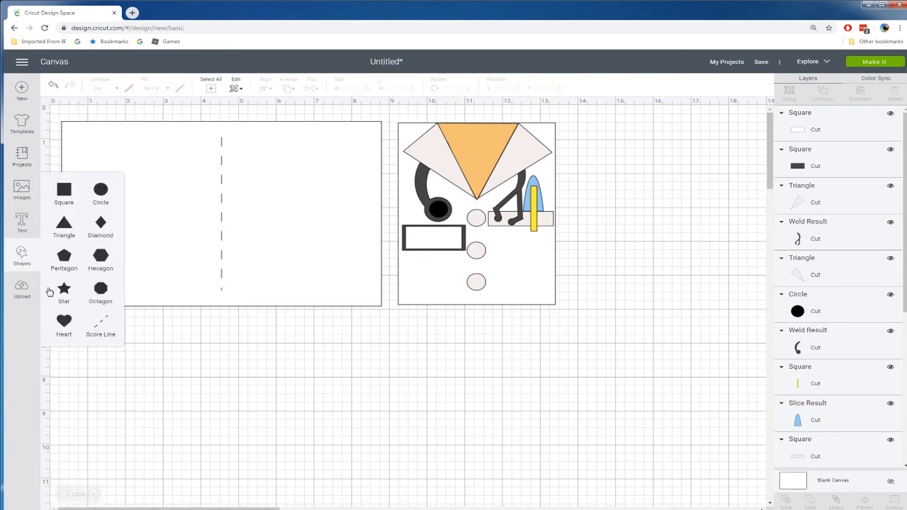
{"action": "left_click", "coordinate": [23, 225]}
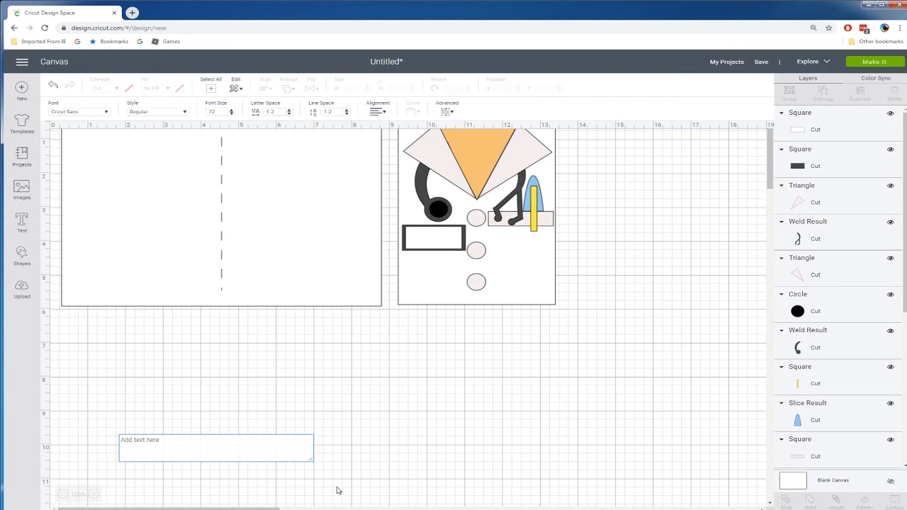
{"action": "type", "text": "Doctor"}
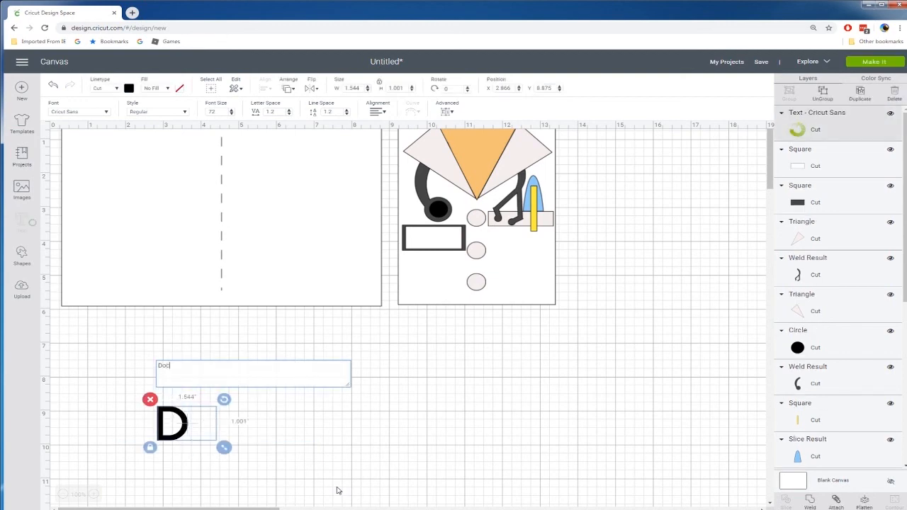
{"action": "left_click", "coordinate": [515, 428]}
{"action": "left_click", "coordinate": [216, 419]}
{"action": "left_click_drag", "start_coordinate": [314, 447], "coordinate": [457, 240]}
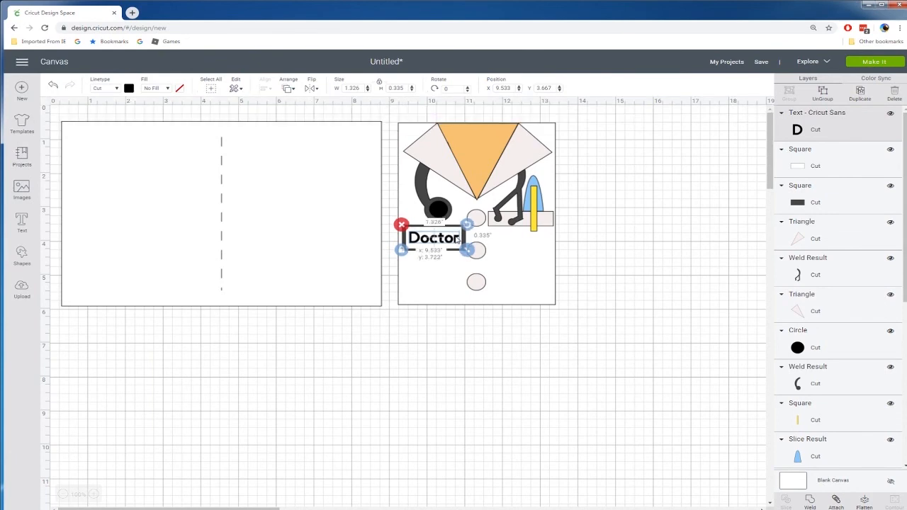
{"action": "left_click_drag", "start_coordinate": [458, 240], "coordinate": [457, 240]}
{"action": "left_click", "coordinate": [454, 331]}
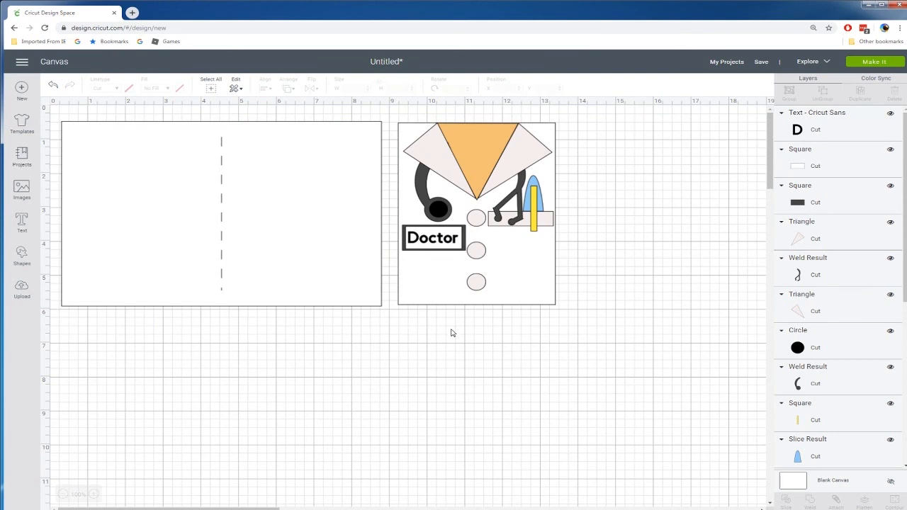
Duplicate the decorated doctor insert panel and place the copy beside the original, aligned with its top edge
{"action": "left_click_drag", "start_coordinate": [587, 125], "coordinate": [393, 356]}
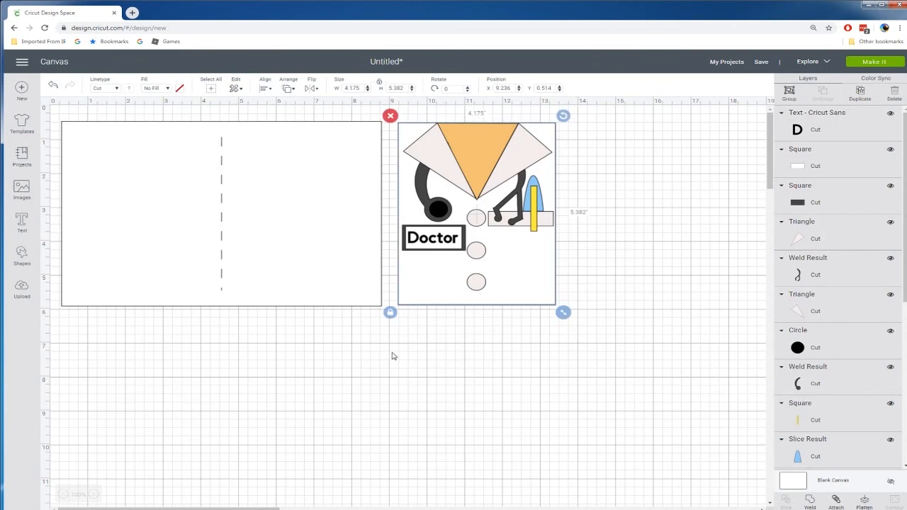
{"action": "key", "text": "ctrl+d"}
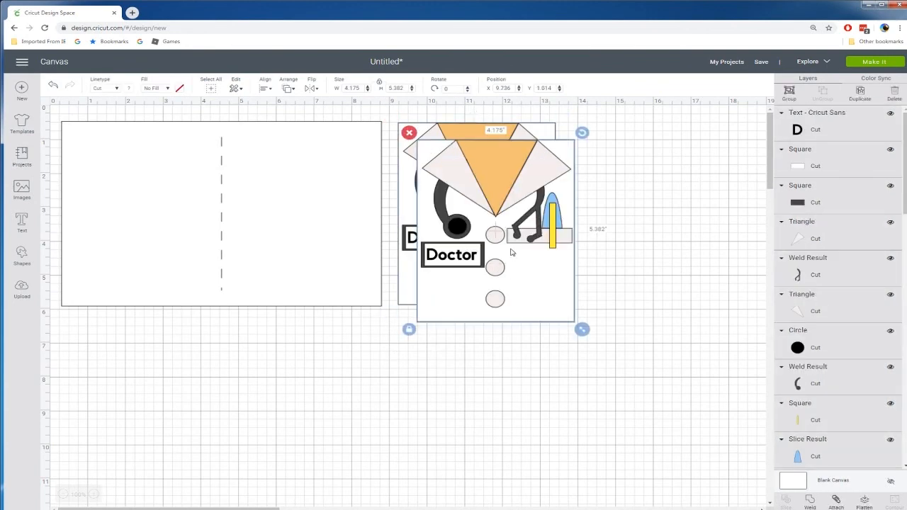
{"action": "left_click_drag", "start_coordinate": [514, 249], "coordinate": [659, 232]}
{"action": "left_click", "coordinate": [664, 316]}
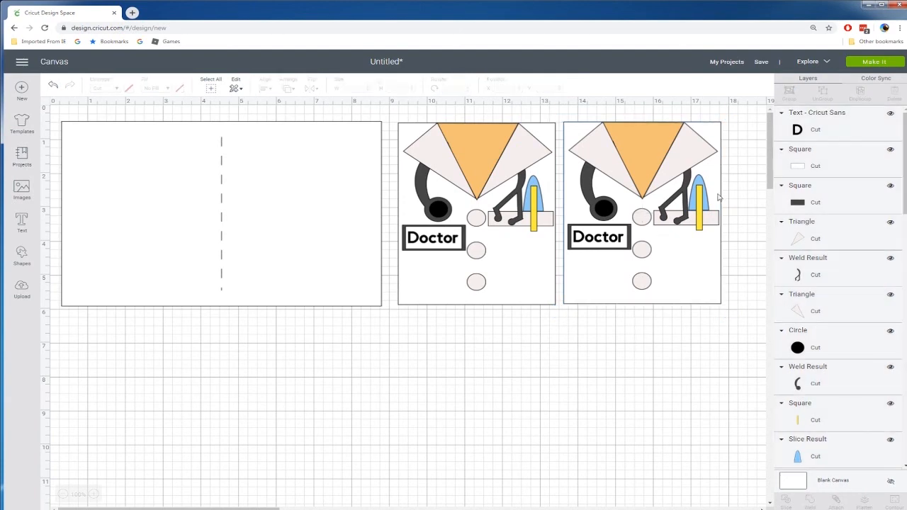
Recolour the blue rounded shape in the copied panel's pocket to light purple
{"action": "left_click", "coordinate": [697, 182]}
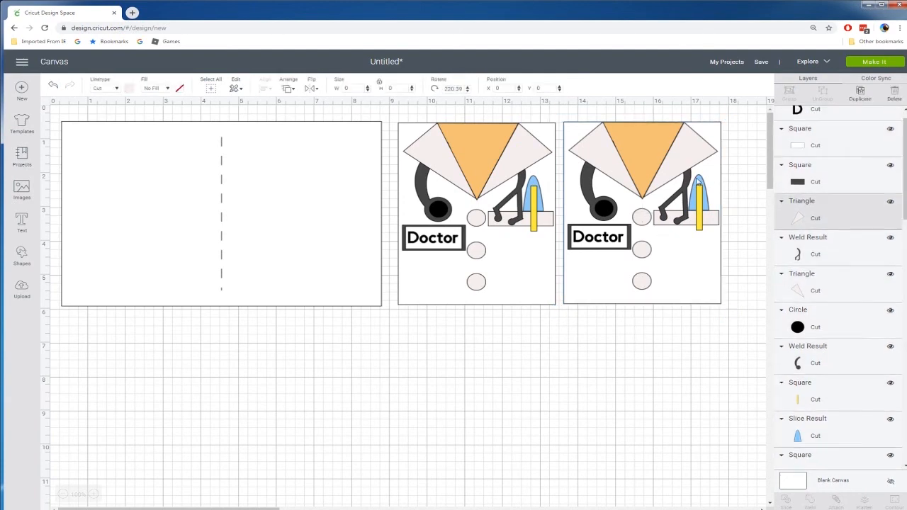
{"action": "left_click", "coordinate": [700, 196]}
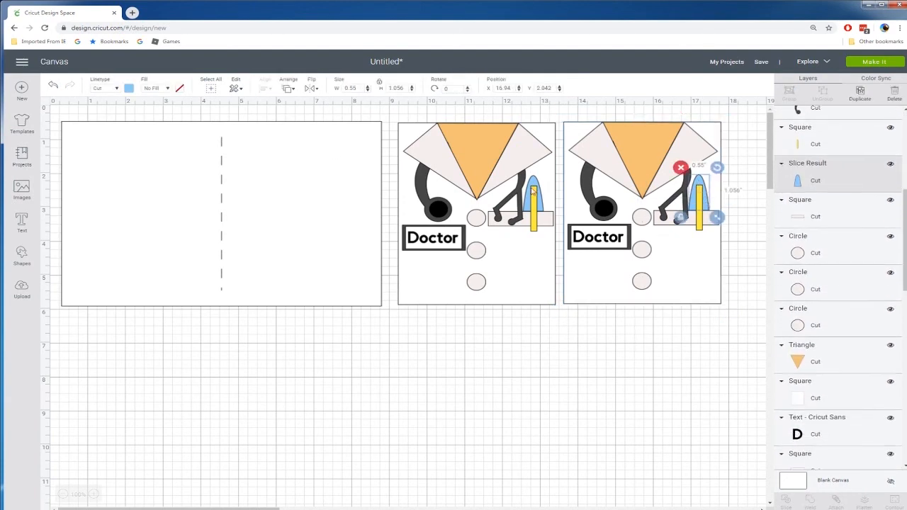
{"action": "left_click", "coordinate": [128, 89]}
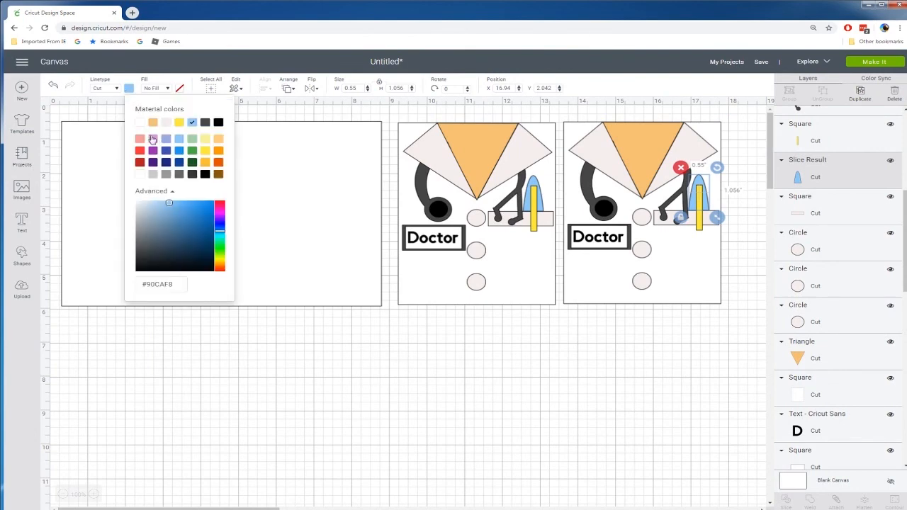
{"action": "left_click", "coordinate": [152, 140]}
{"action": "left_click", "coordinate": [493, 361]}
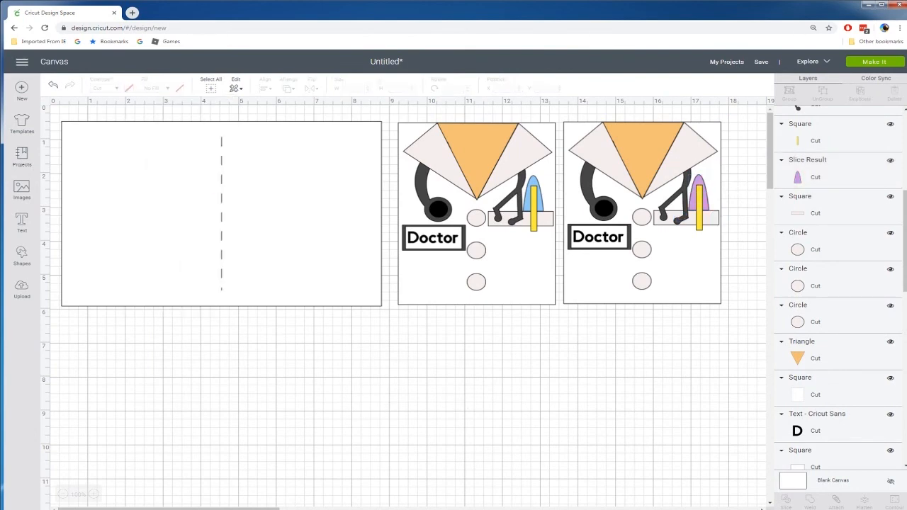
Add a circle, move it to the empty area below the card base, and shrink it to about 0.806 inches
{"action": "left_click", "coordinate": [22, 255]}
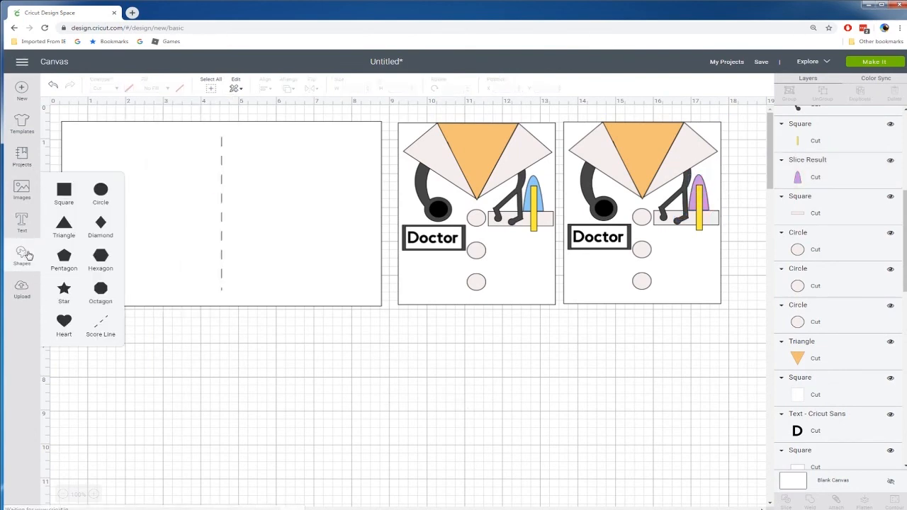
{"action": "left_click", "coordinate": [99, 192]}
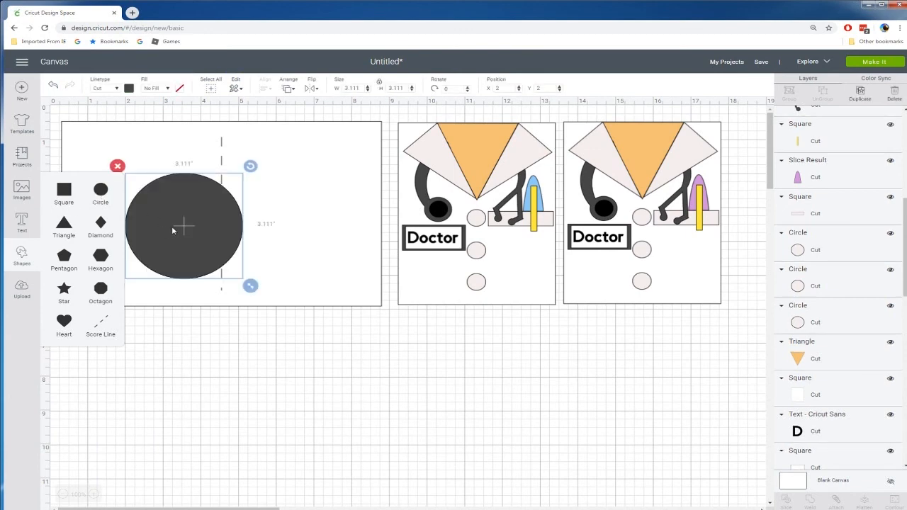
{"action": "left_click_drag", "start_coordinate": [172, 231], "coordinate": [302, 369]}
{"action": "left_click_drag", "start_coordinate": [383, 425], "coordinate": [291, 348]}
Duplicate the circle four times and arrange all five overlapping circles in a V shape
{"action": "key", "text": "ctrl+d"}
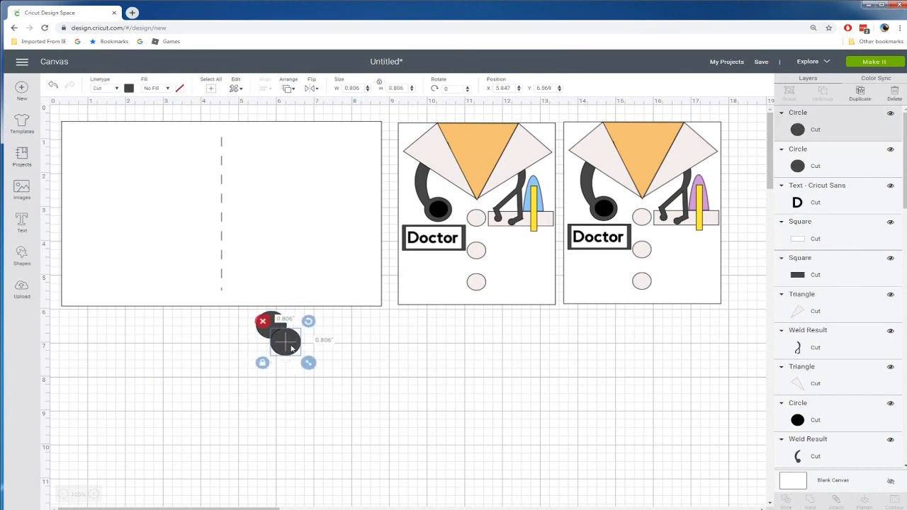
{"action": "key", "text": "ctrl+d"}
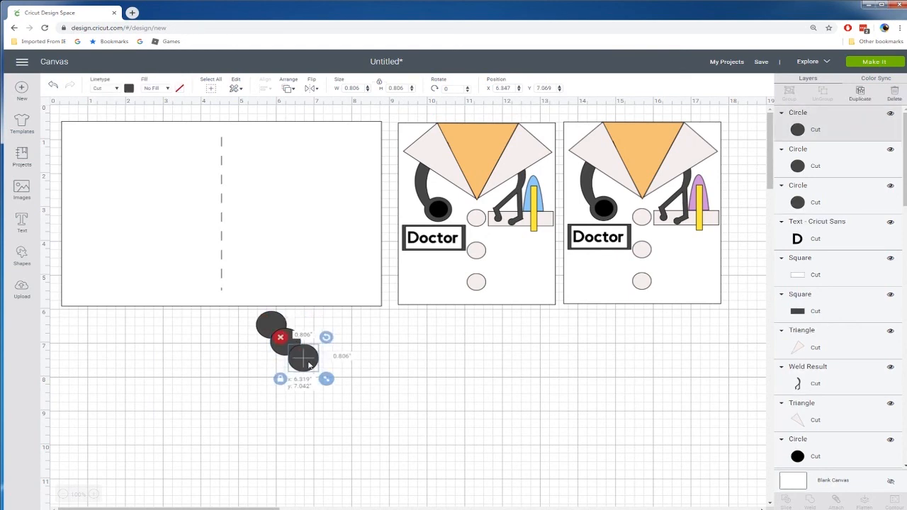
{"action": "key", "text": "ctrl+d"}
{"action": "left_click_drag", "start_coordinate": [318, 374], "coordinate": [329, 324]}
{"action": "key", "text": "ctrl+d"}
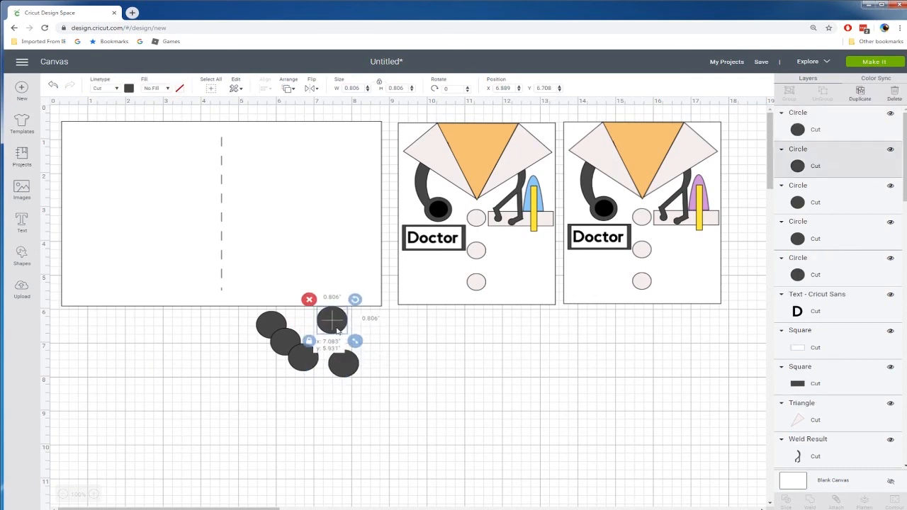
{"action": "left_click", "coordinate": [50, 88]}
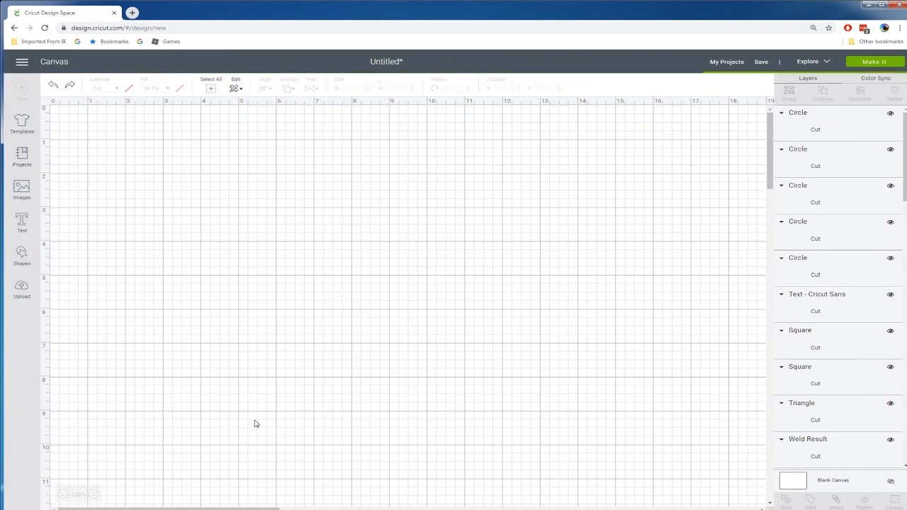
{"action": "left_click_drag", "start_coordinate": [354, 370], "coordinate": [353, 336]}
Weld the five circles into one V-shaped piece and colour it light purple
{"action": "left_click_drag", "start_coordinate": [219, 324], "coordinate": [379, 398]}
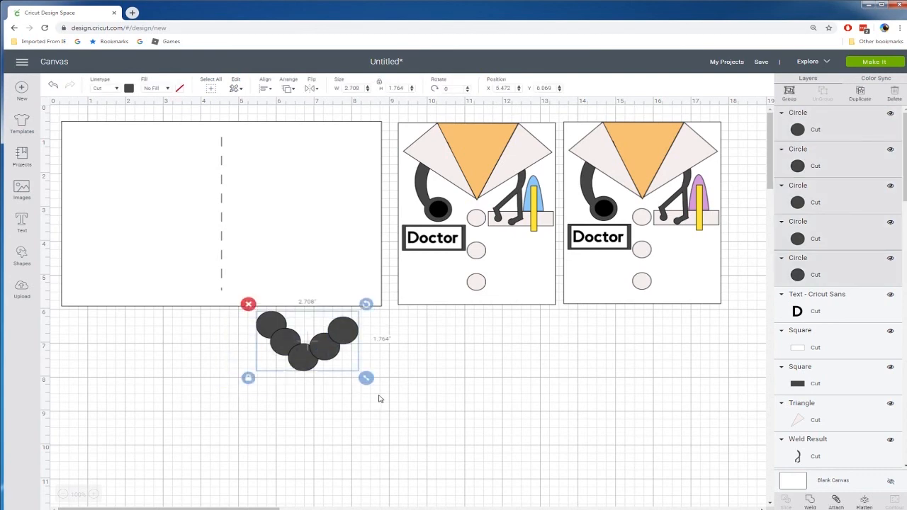
{"action": "right_click", "coordinate": [328, 363]}
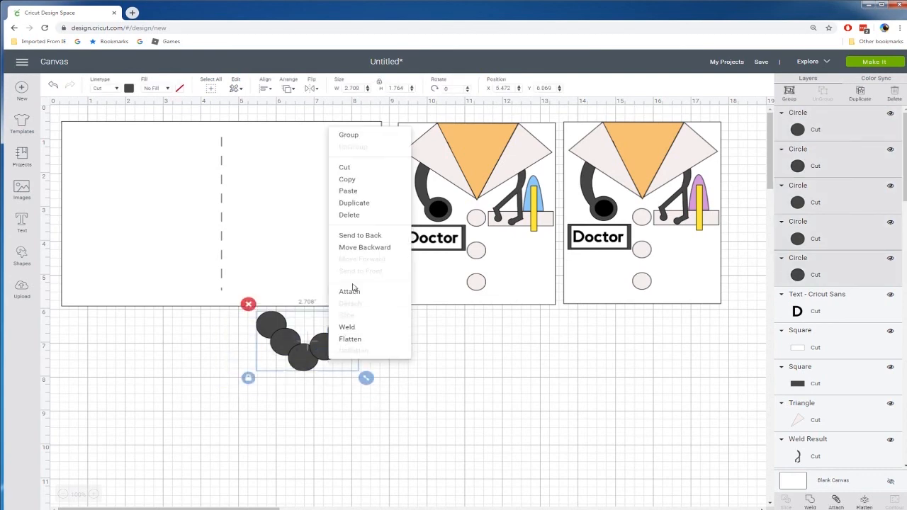
{"action": "left_click", "coordinate": [349, 328]}
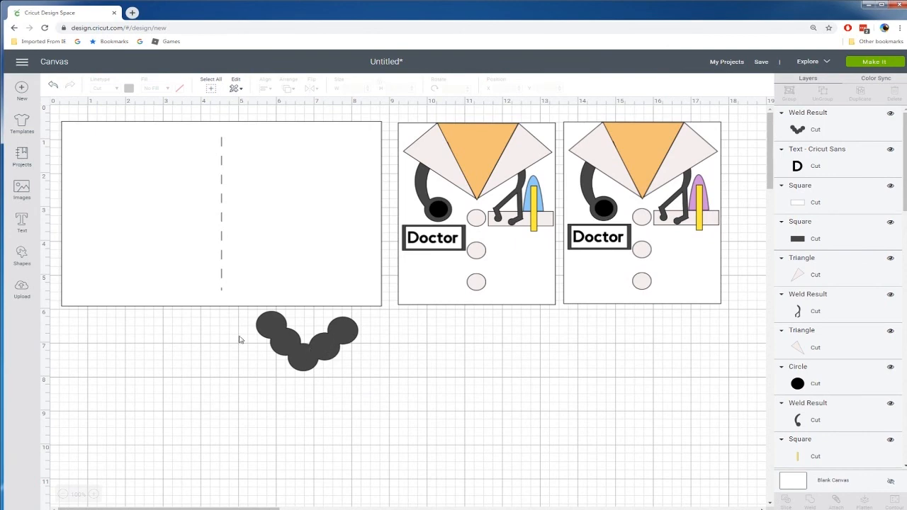
{"action": "left_click", "coordinate": [291, 355]}
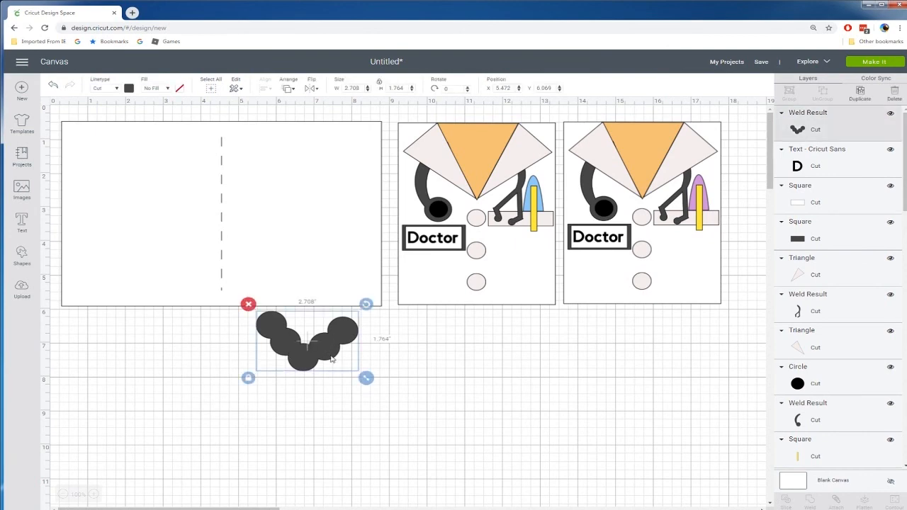
{"action": "left_click", "coordinate": [129, 88]}
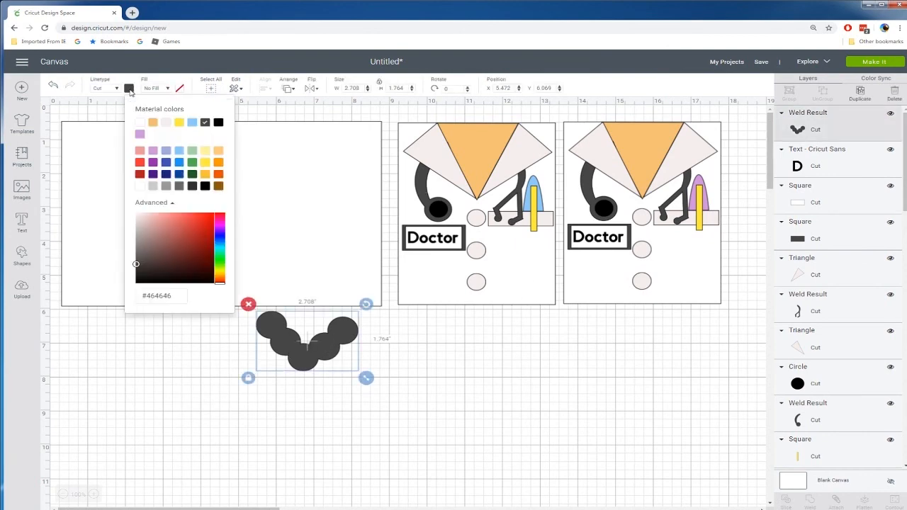
{"action": "left_click", "coordinate": [139, 135]}
{"action": "left_click", "coordinate": [365, 475]}
Place the purple piece over the neckline of the copied panel, rotate it to about 355.86 degrees, and shrink it to fit between the collar flaps
{"action": "left_click_drag", "start_coordinate": [317, 361], "coordinate": [661, 168]}
{"action": "left_click_drag", "start_coordinate": [702, 111], "coordinate": [705, 119]}
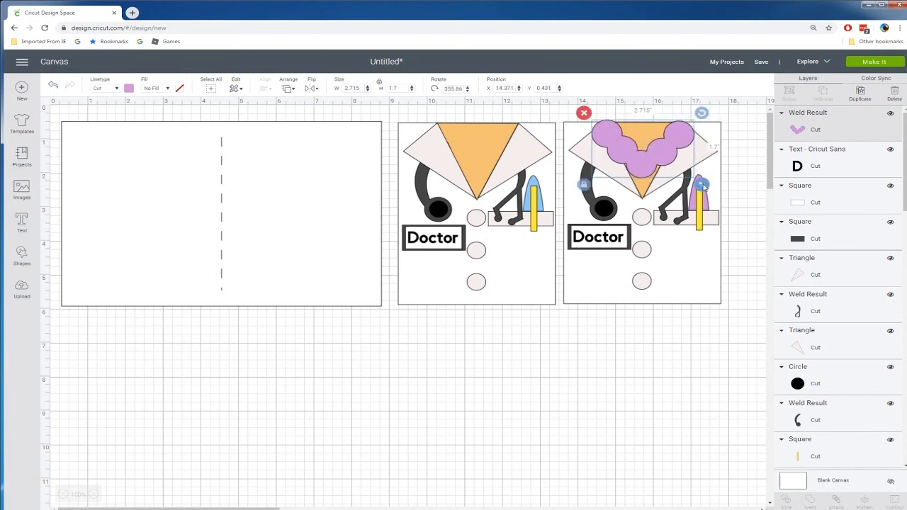
{"action": "left_click_drag", "start_coordinate": [704, 183], "coordinate": [658, 162]}
{"action": "left_click_drag", "start_coordinate": [631, 153], "coordinate": [643, 156]}
{"action": "left_click", "coordinate": [604, 155]}
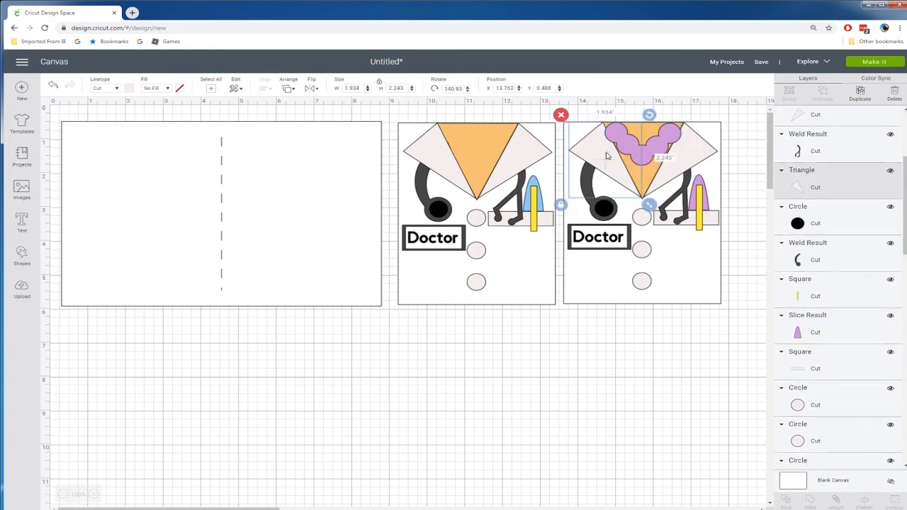
{"action": "left_click", "coordinate": [687, 156], "text": "shift"}
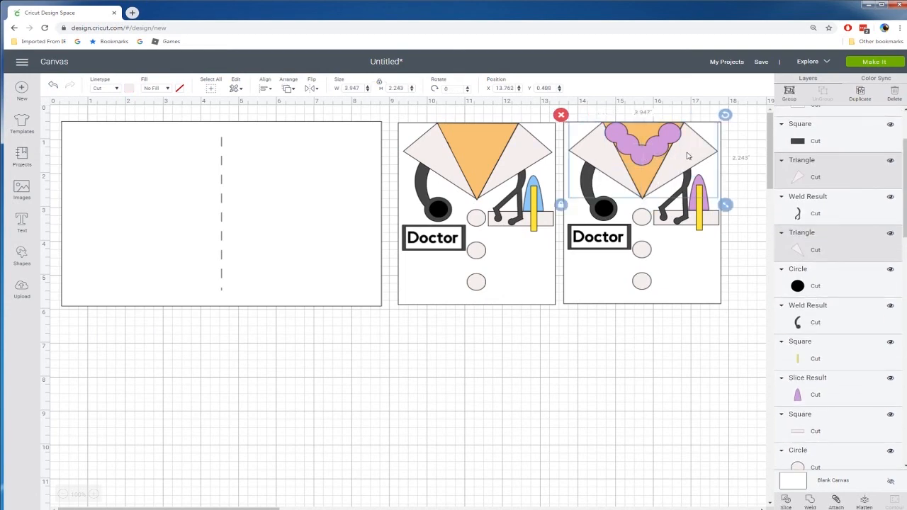
{"action": "right_click", "coordinate": [688, 155]}
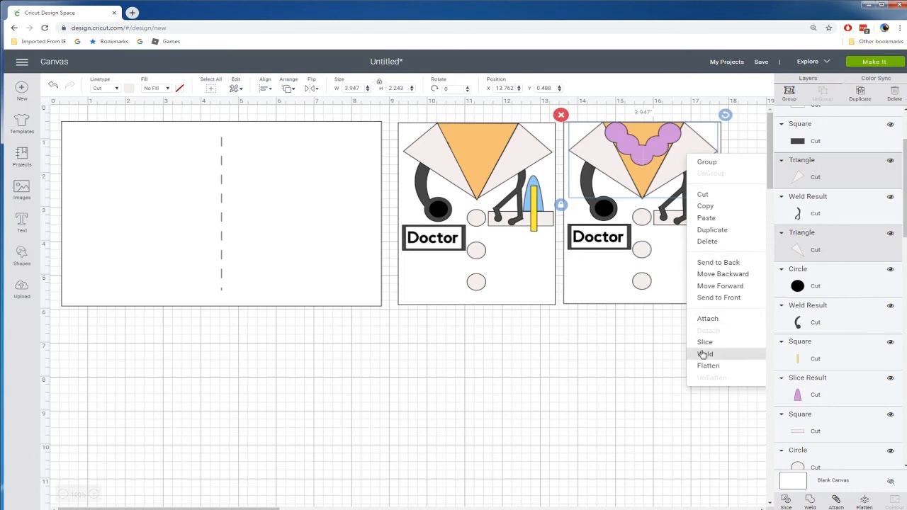
{"action": "left_click", "coordinate": [623, 340]}
Weld the two collar triangles on the copied panel into one piece
{"action": "left_click", "coordinate": [603, 160]}
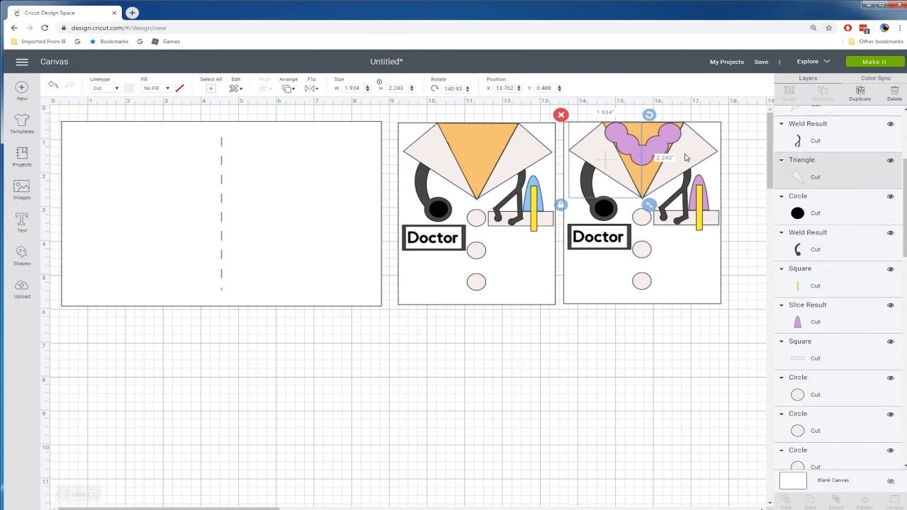
{"action": "left_click", "coordinate": [685, 158], "text": "shift"}
{"action": "right_click", "coordinate": [685, 157]}
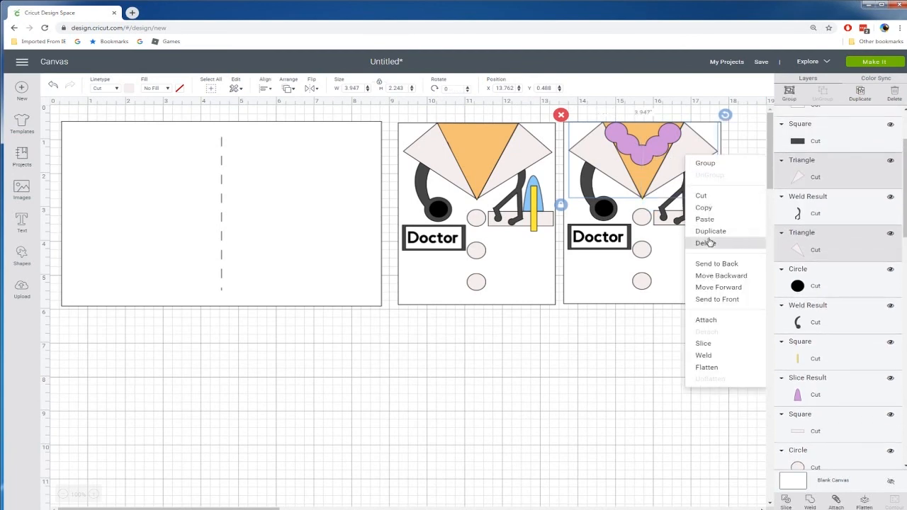
{"action": "left_click", "coordinate": [704, 355]}
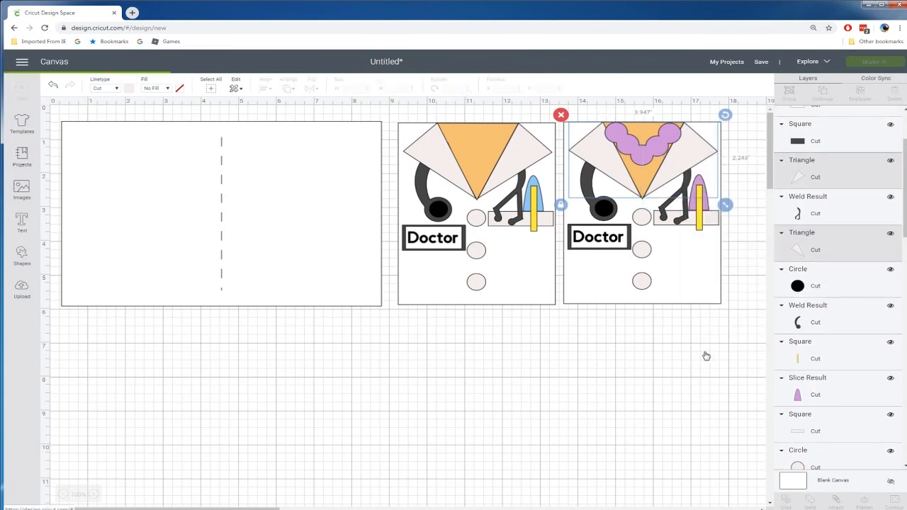
{"action": "left_click", "coordinate": [704, 354]}
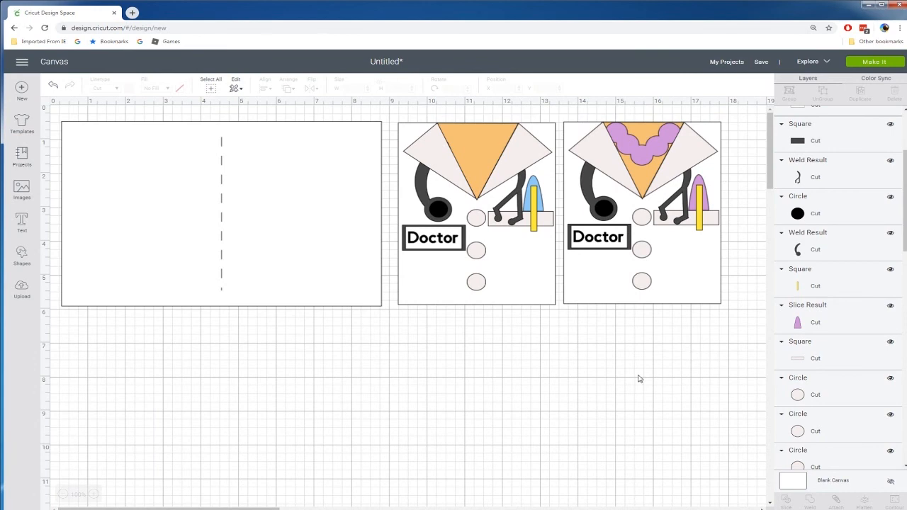
Weld the three button circles on the original panel into one layer
{"action": "left_click_drag", "start_coordinate": [904, 212], "coordinate": [902, 252]}
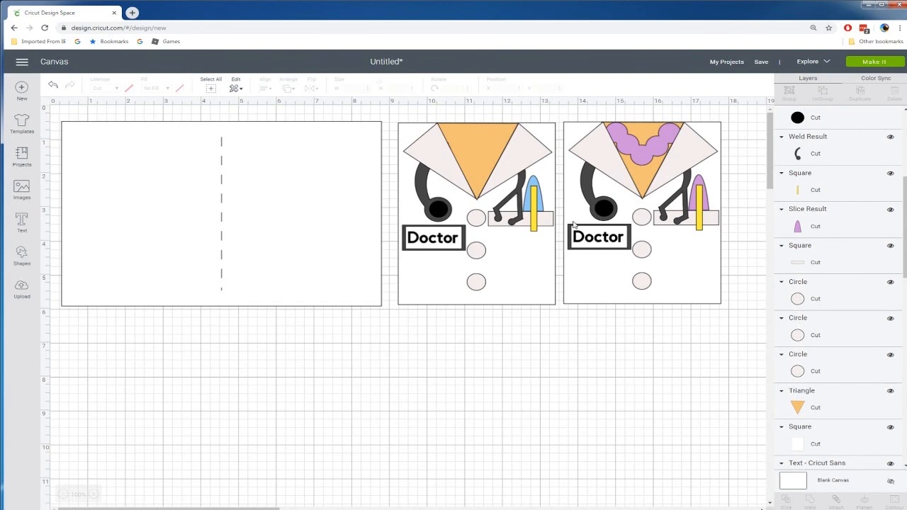
{"action": "left_click", "coordinate": [478, 221]}
{"action": "left_click", "coordinate": [476, 254], "text": "shift"}
{"action": "left_click", "coordinate": [479, 282], "text": "shift"}
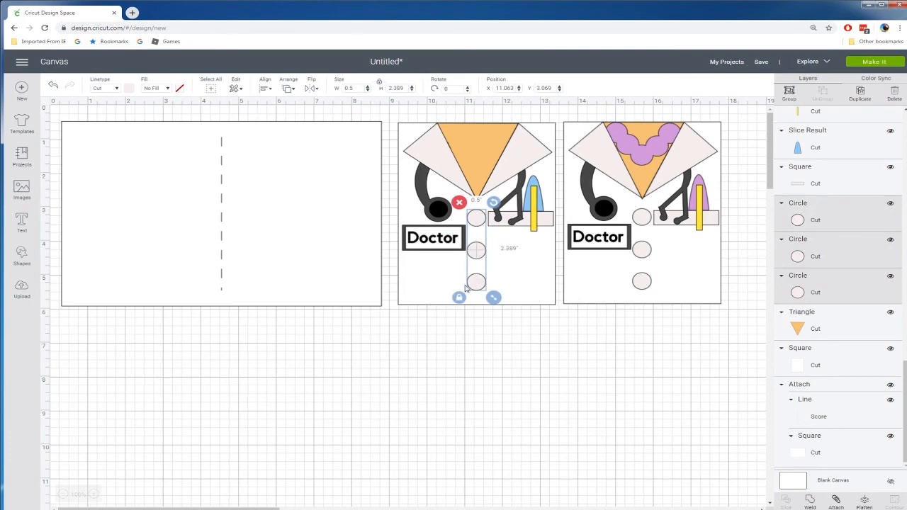
{"action": "right_click", "coordinate": [476, 280]}
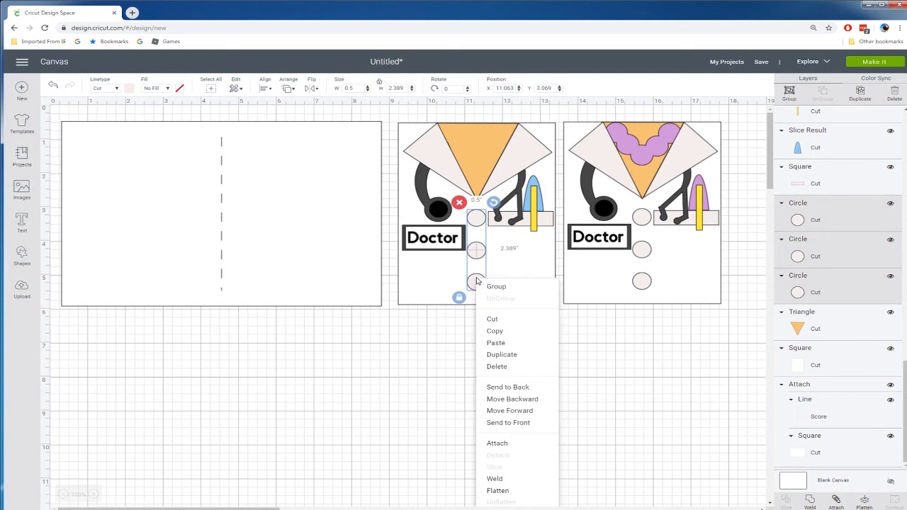
{"action": "left_click", "coordinate": [513, 481]}
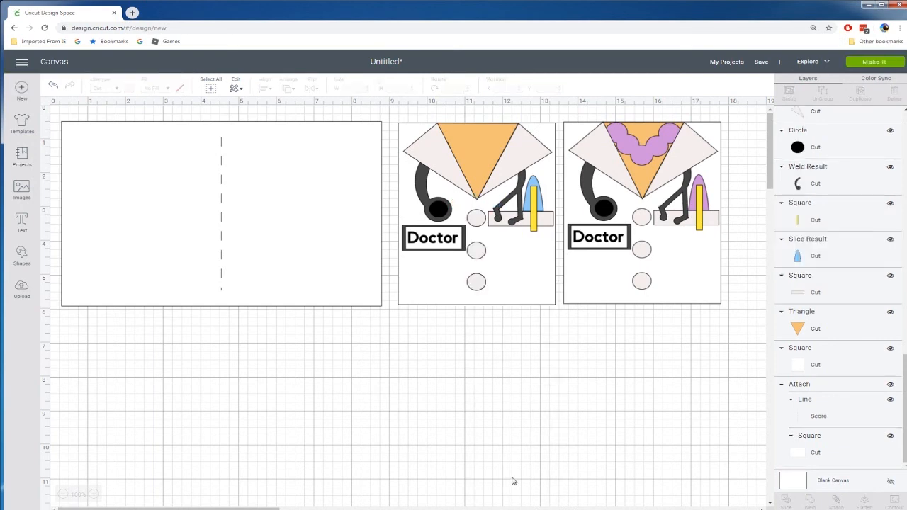
Weld the three button circles on the copied panel into one layer
{"action": "left_click", "coordinate": [642, 218]}
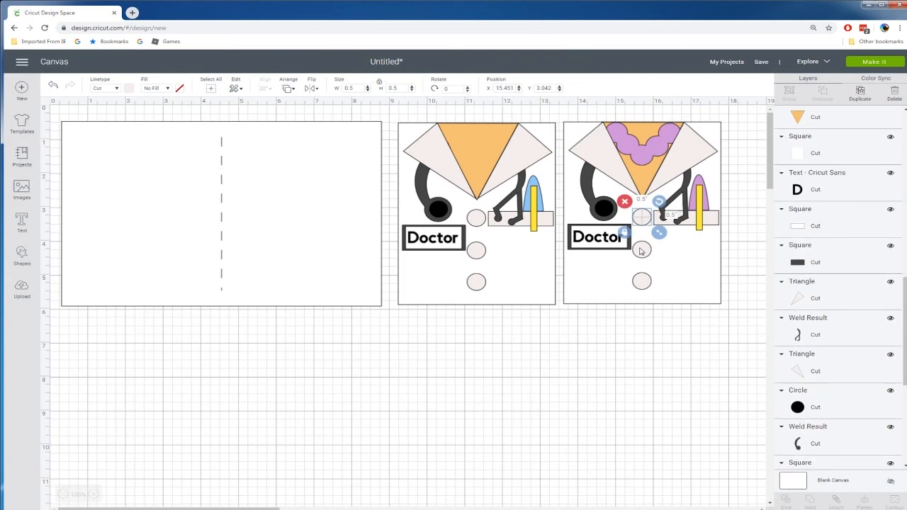
{"action": "left_click", "coordinate": [641, 249], "text": "shift"}
{"action": "left_click", "coordinate": [641, 281], "text": "shift"}
{"action": "right_click", "coordinate": [642, 283]}
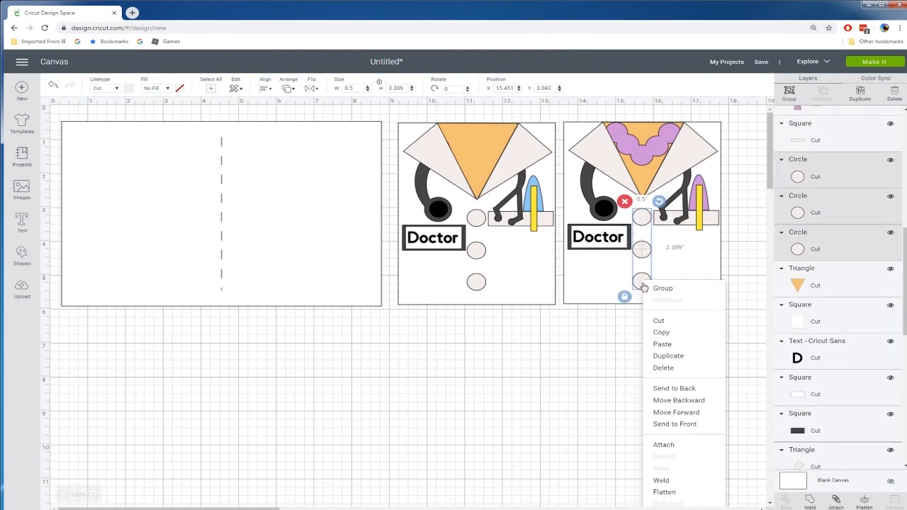
{"action": "left_click", "coordinate": [677, 482]}
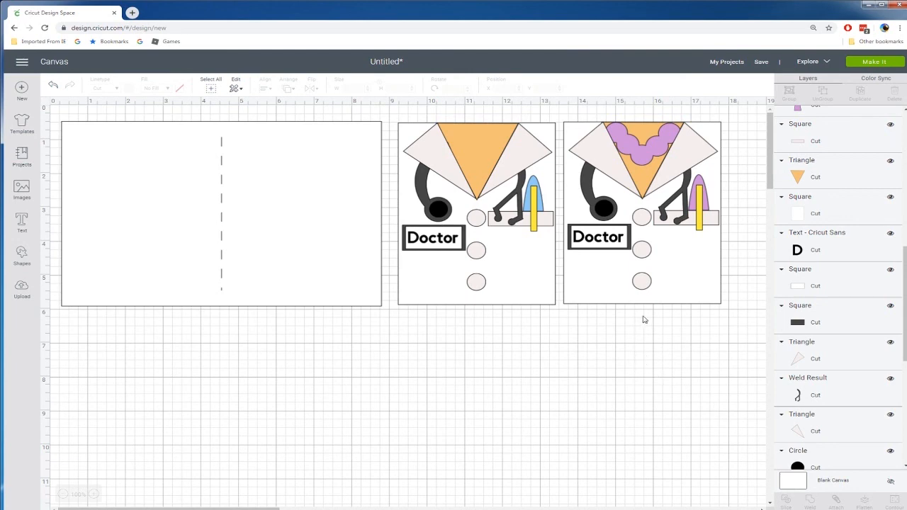
Weld the pocket rectangle and the collar piece on the copied panel into one layer
{"action": "left_click", "coordinate": [716, 219]}
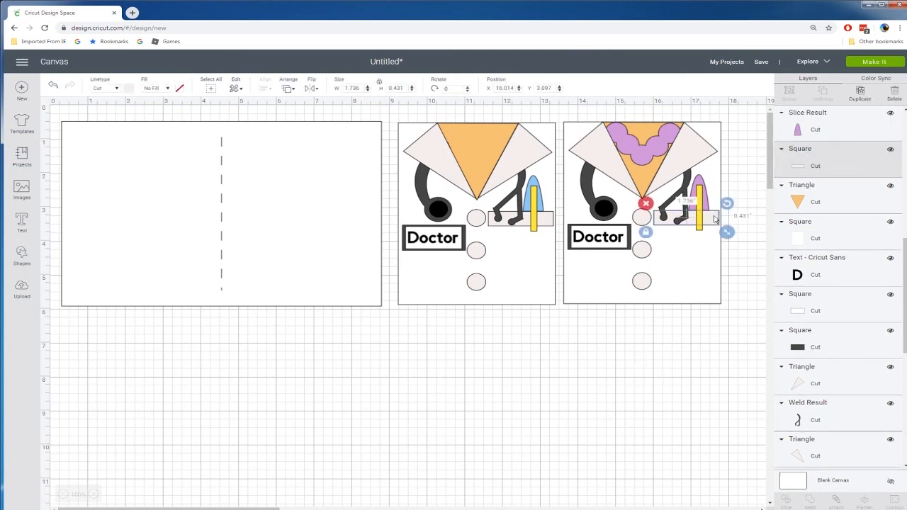
{"action": "left_click", "coordinate": [693, 162]}
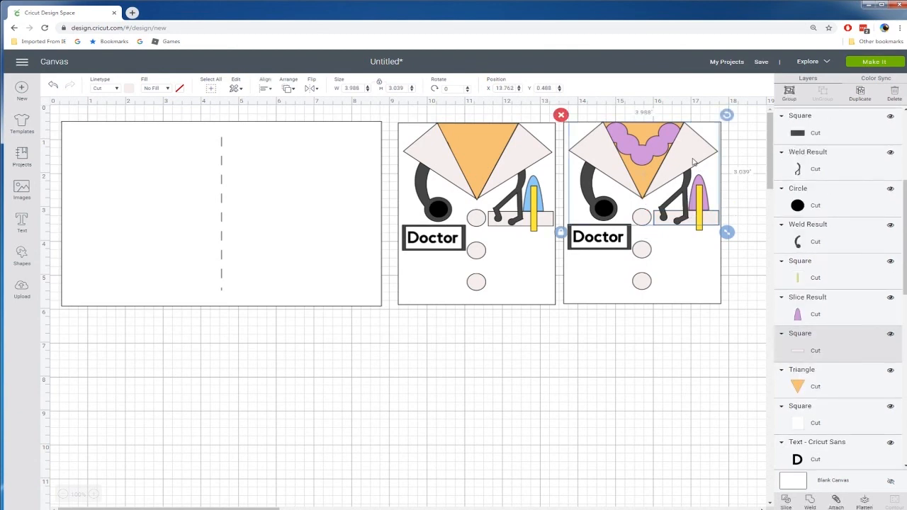
{"action": "right_click", "coordinate": [711, 222]}
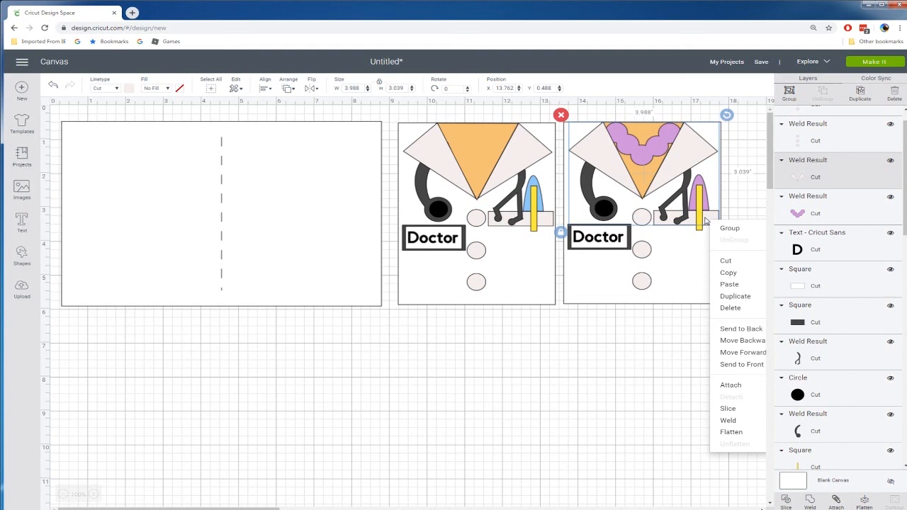
{"action": "left_click", "coordinate": [721, 423]}
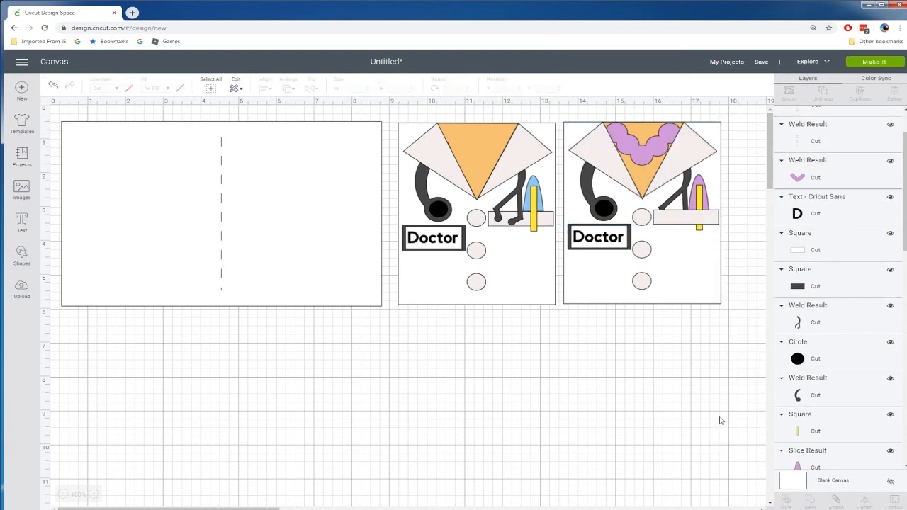
Move the welded collar and pocket piece off the copied panel to the empty canvas below the card base
{"action": "left_click", "coordinate": [698, 181]}
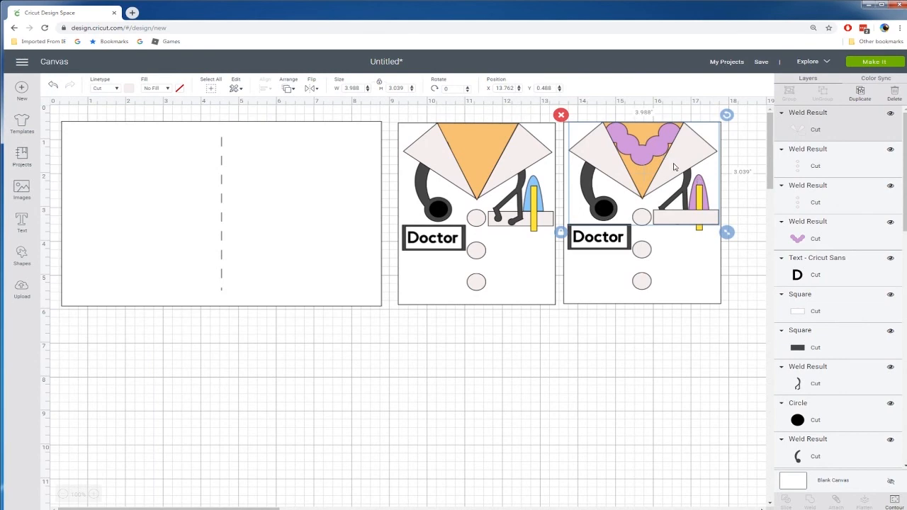
{"action": "left_click", "coordinate": [676, 316]}
{"action": "left_click", "coordinate": [708, 207]}
{"action": "left_click_drag", "start_coordinate": [709, 222], "coordinate": [687, 238]}
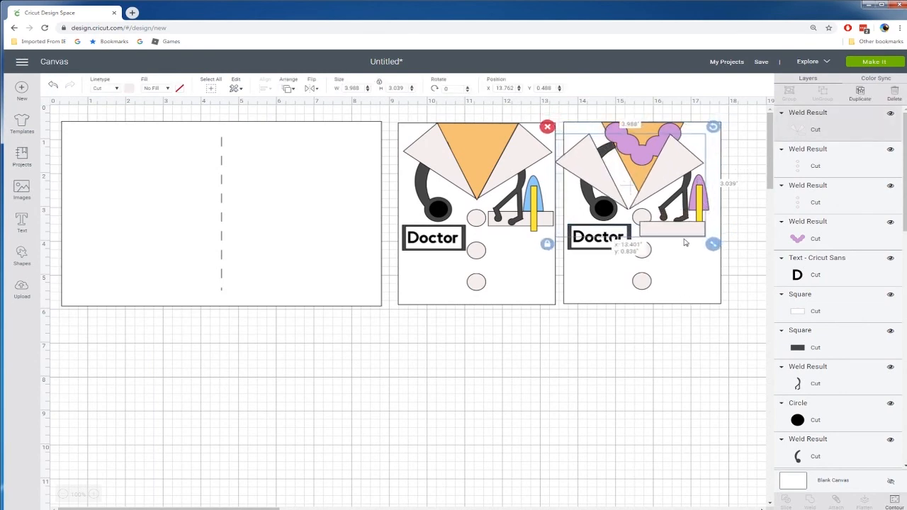
{"action": "left_click", "coordinate": [701, 206]}
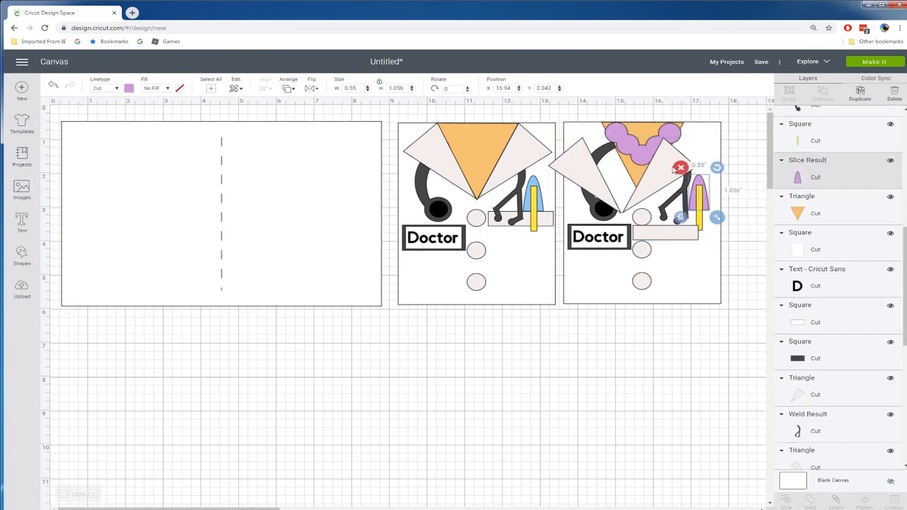
{"action": "left_click", "coordinate": [644, 152]}
{"action": "right_click", "coordinate": [644, 152]}
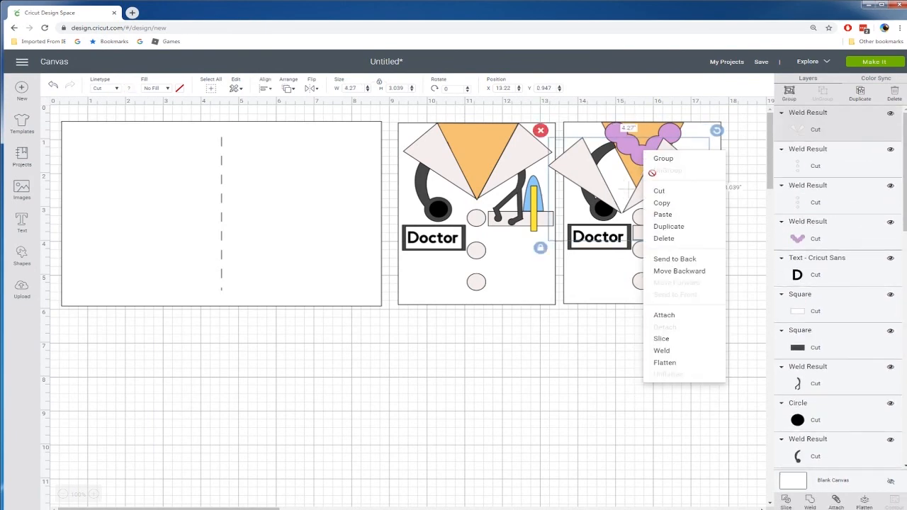
{"action": "left_click", "coordinate": [605, 381]}
{"action": "left_click_drag", "start_coordinate": [647, 201], "coordinate": [182, 399]}
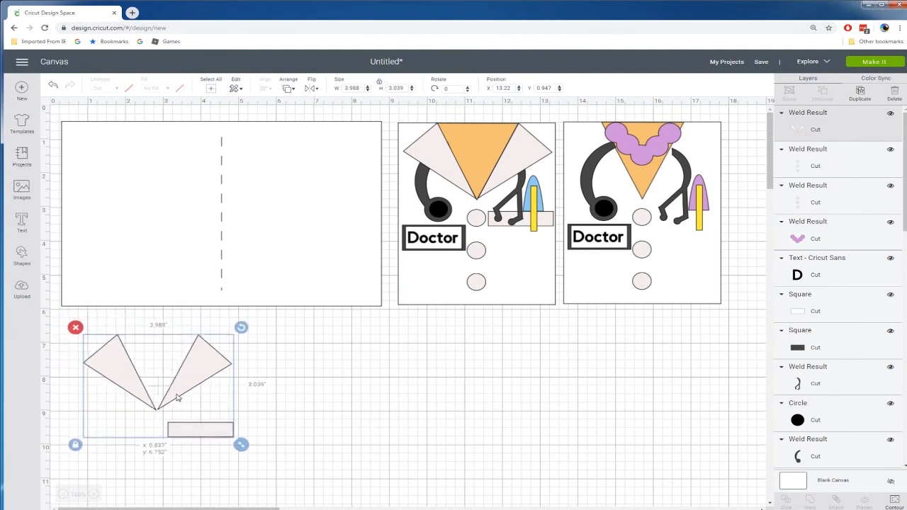
Weld the purple necklace and purple pocket arch into one layer and place it beside the separated collar piece
{"action": "left_click", "coordinate": [701, 182]}
{"action": "left_click", "coordinate": [660, 152], "text": "shift"}
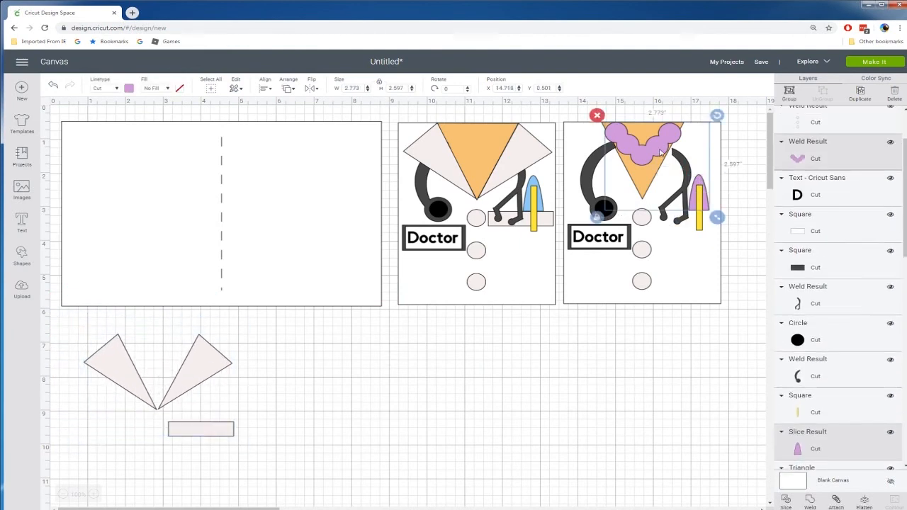
{"action": "right_click", "coordinate": [660, 152]}
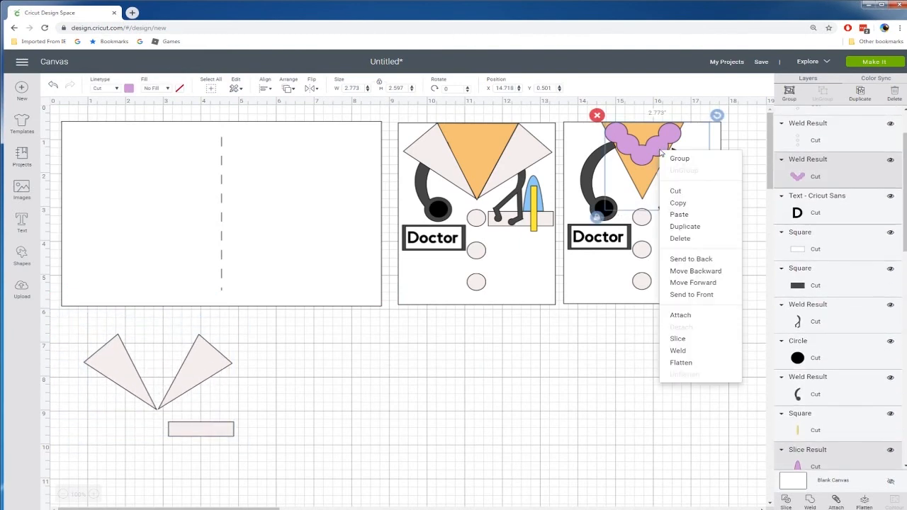
{"action": "left_click", "coordinate": [693, 357]}
{"action": "left_click_drag", "start_coordinate": [614, 180], "coordinate": [264, 400]}
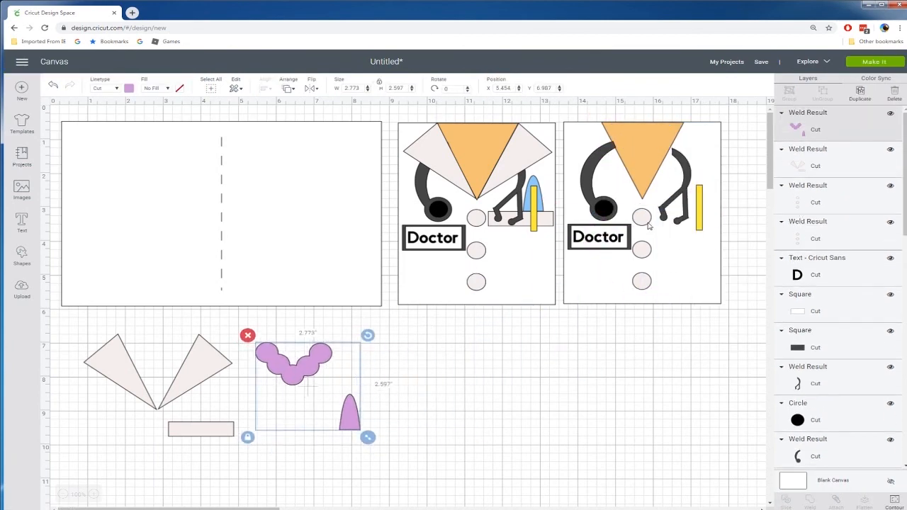
Move the copied panel's button circles below the card base and arrange the collar and pocket piece around them without overlap
{"action": "left_click_drag", "start_coordinate": [645, 223], "coordinate": [121, 420]}
{"action": "left_click", "coordinate": [128, 380], "text": "shift"}
{"action": "right_click", "coordinate": [126, 381]}
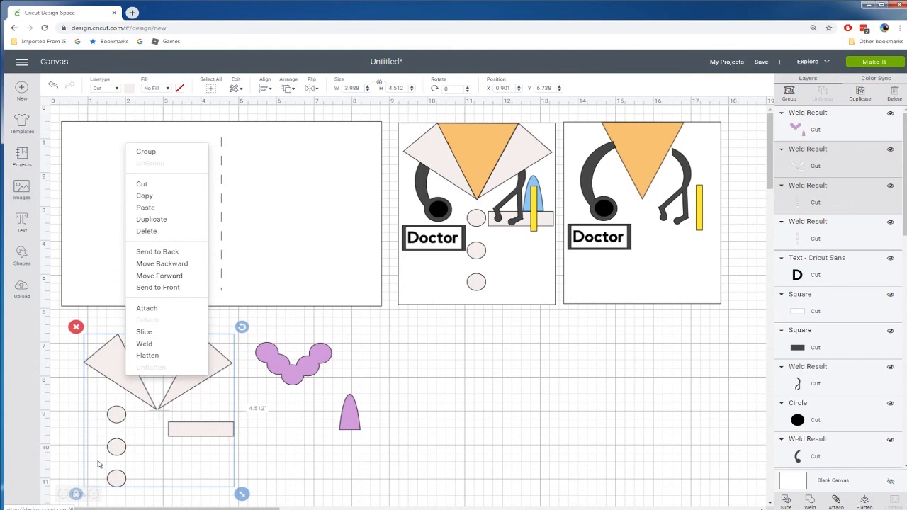
{"action": "left_click", "coordinate": [166, 455]}
{"action": "left_click_drag", "start_coordinate": [122, 418], "coordinate": [88, 402]}
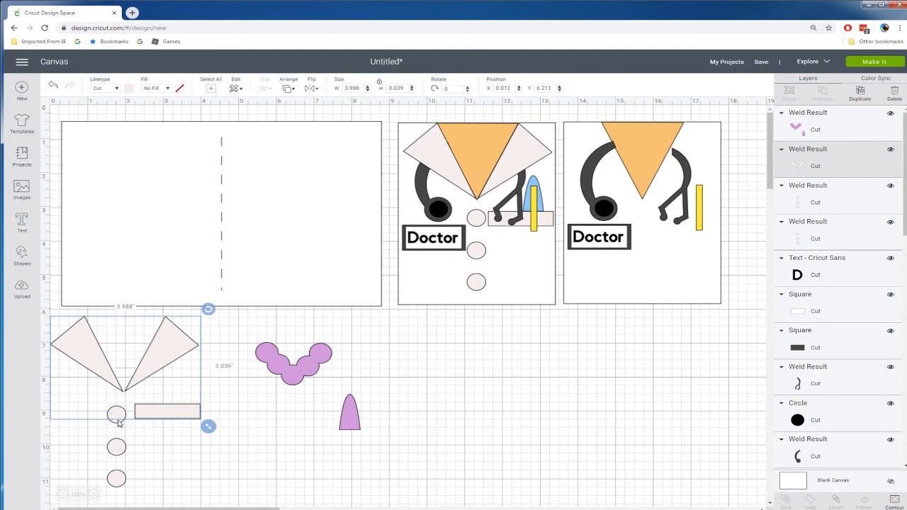
{"action": "left_click", "coordinate": [116, 420]}
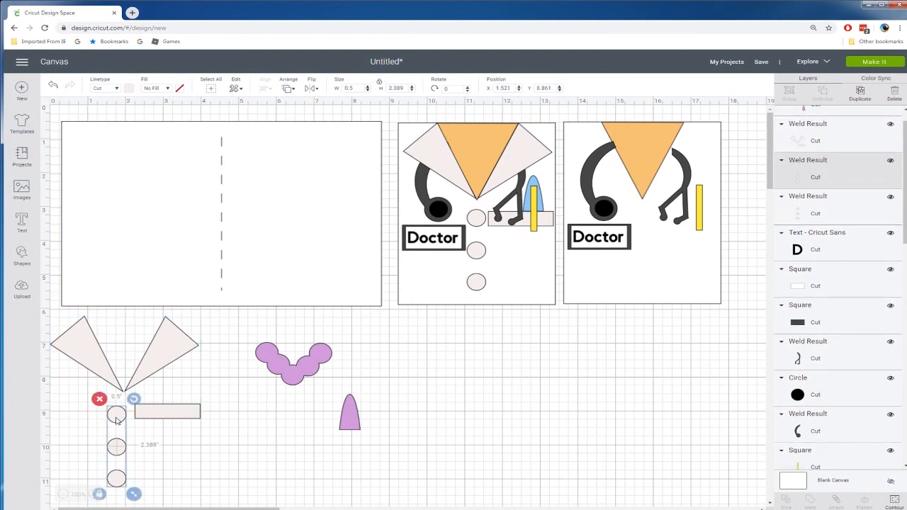
{"action": "left_click_drag", "start_coordinate": [117, 419], "coordinate": [154, 455]}
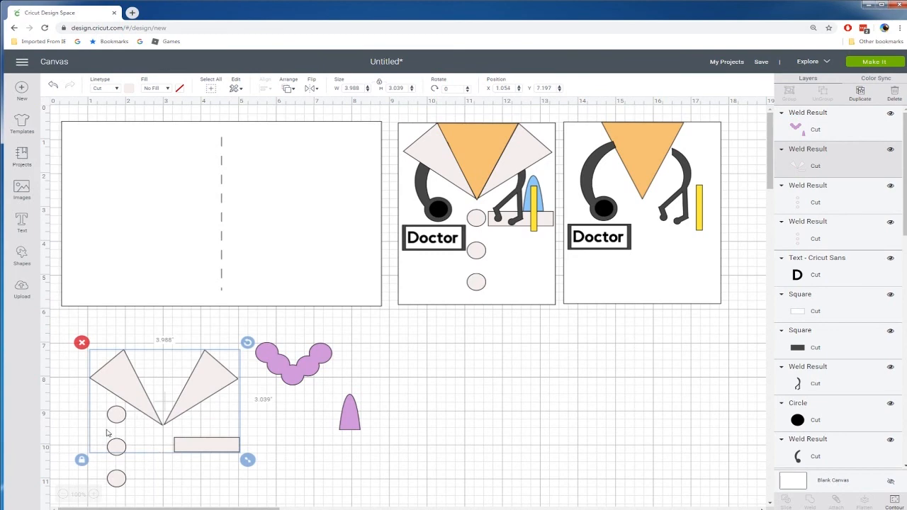
Weld the separated button circles with the collar and pocket piece into one layer
{"action": "left_click_drag", "start_coordinate": [67, 333], "coordinate": [172, 496]}
{"action": "right_click", "coordinate": [146, 418]}
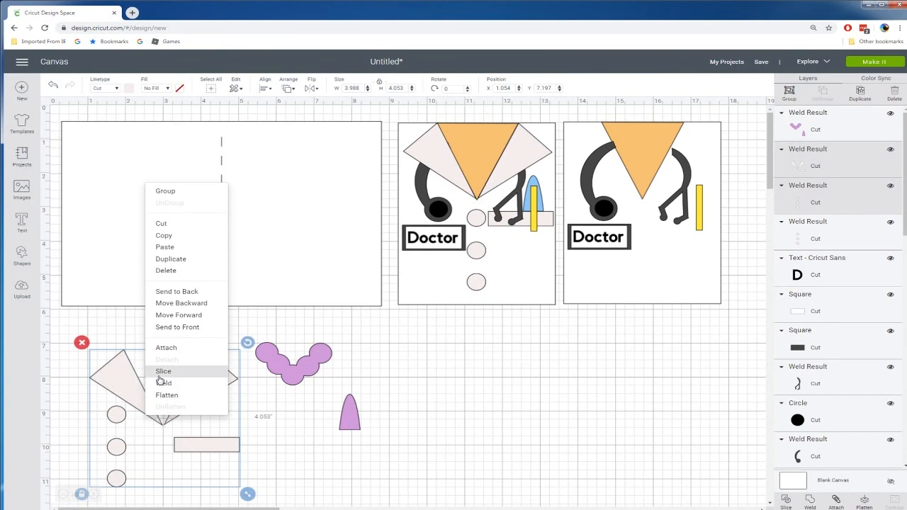
{"action": "left_click", "coordinate": [161, 383]}
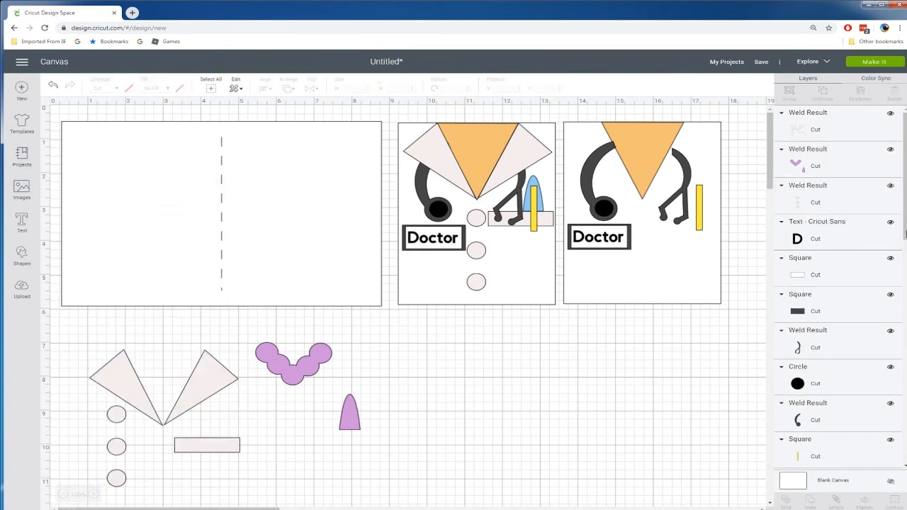
Shift the welded collar, button and pocket piece up and to the left, closer to the card base
{"action": "scroll", "coordinate": [904, 233], "scroll_direction": "down", "scroll_amount": 4}
{"action": "scroll", "coordinate": [840, 283], "scroll_direction": "down", "scroll_amount": 5}
{"action": "scroll", "coordinate": [839, 283], "scroll_direction": "up", "scroll_amount": 6}
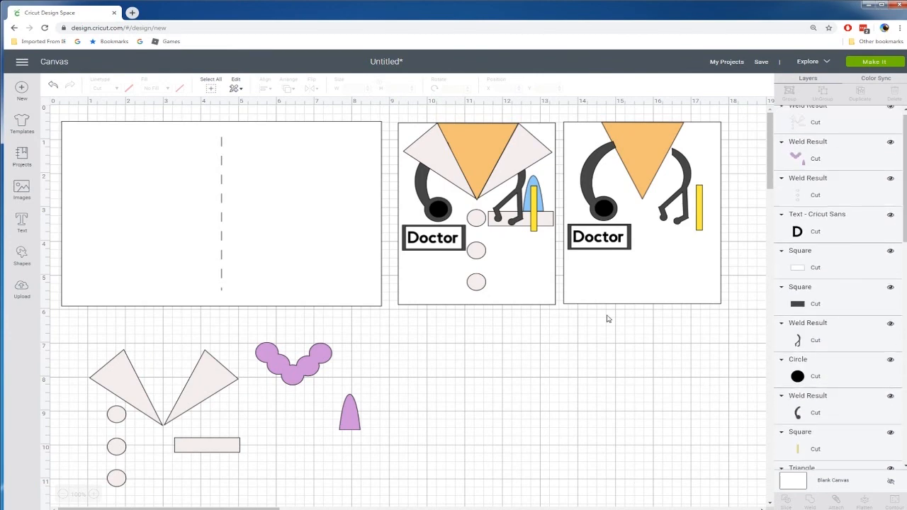
{"action": "left_click", "coordinate": [613, 248]}
{"action": "mouse_move", "coordinate": [620, 248]}
{"action": "left_mouse_down"}
{"action": "mouse_move", "coordinate": [211, 480]}
{"action": "mouse_move", "coordinate": [592, 290]}
{"action": "mouse_move", "coordinate": [659, 246]}
{"action": "mouse_move", "coordinate": [200, 452]}
{"action": "mouse_move", "coordinate": [709, 265]}
{"action": "mouse_move", "coordinate": [609, 245]}
{"action": "left_mouse_up"}
{"action": "left_click", "coordinate": [218, 475]}
{"action": "left_click", "coordinate": [607, 355]}
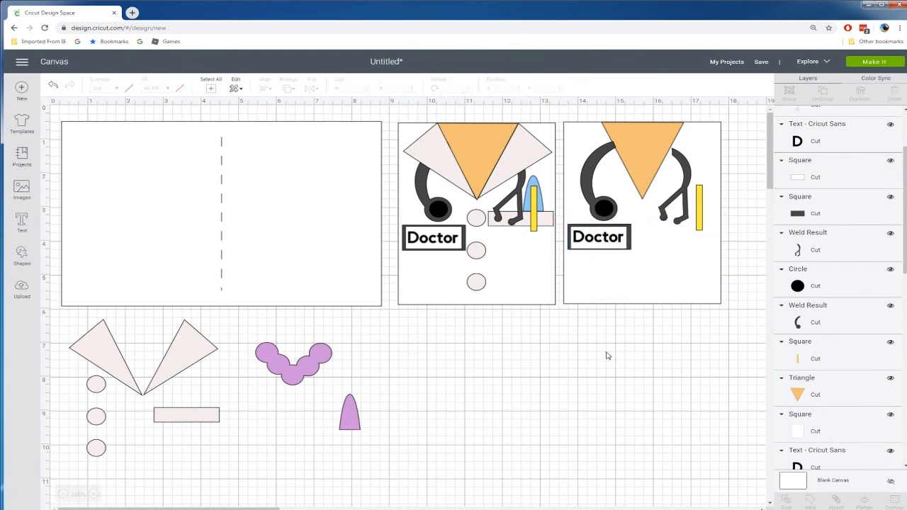